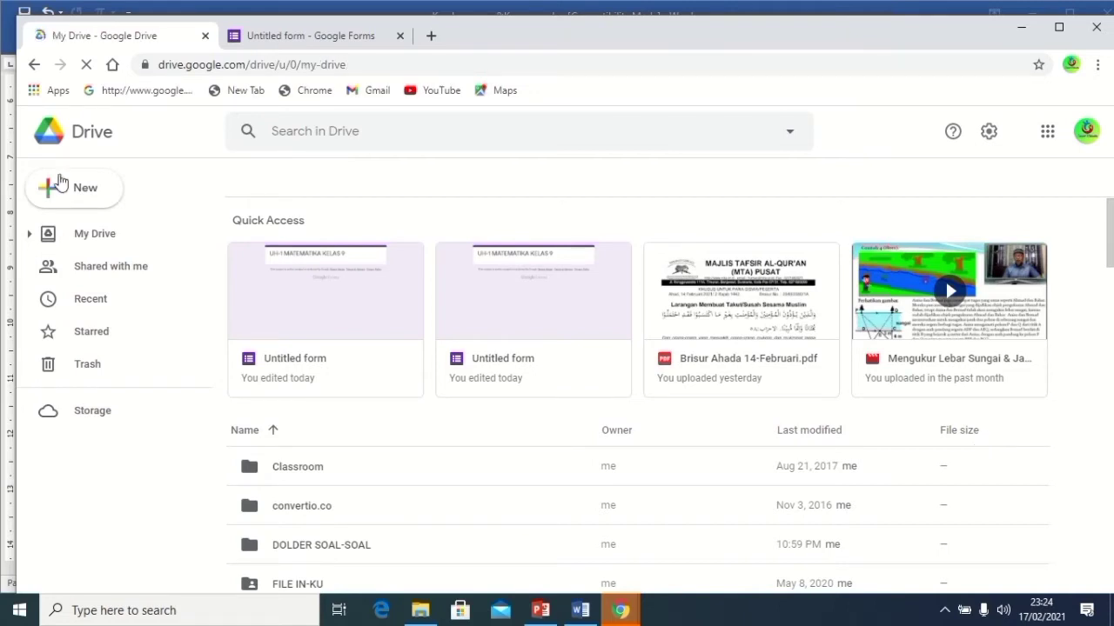
Create a folder named "FOLDER SOAL -SOAL UH" in My Drive.
left_click(84, 196)
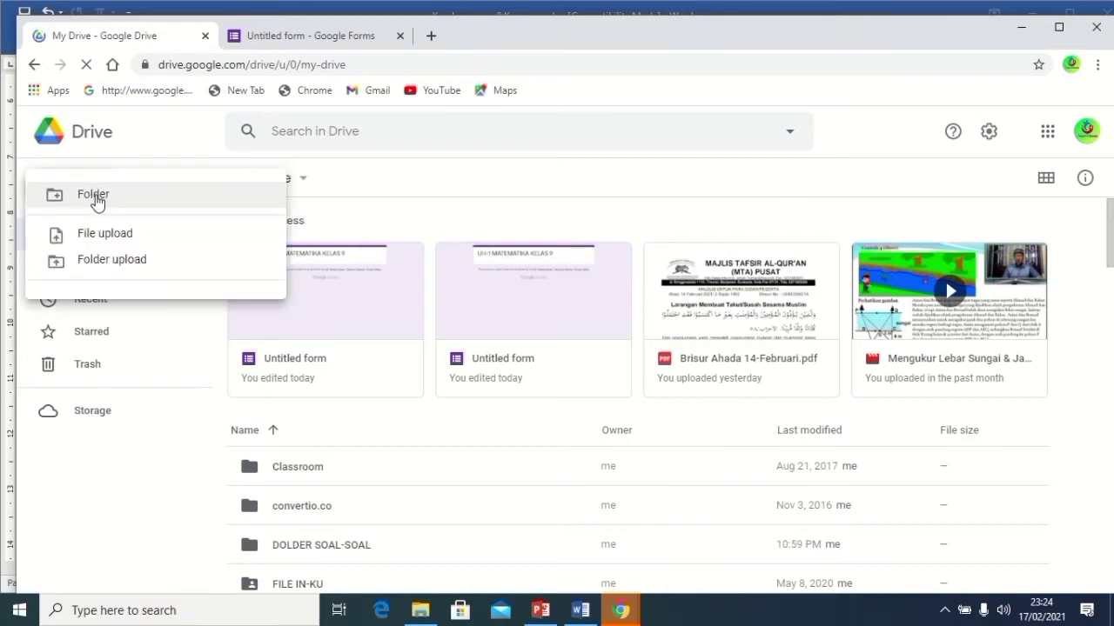
left_click(55, 198)
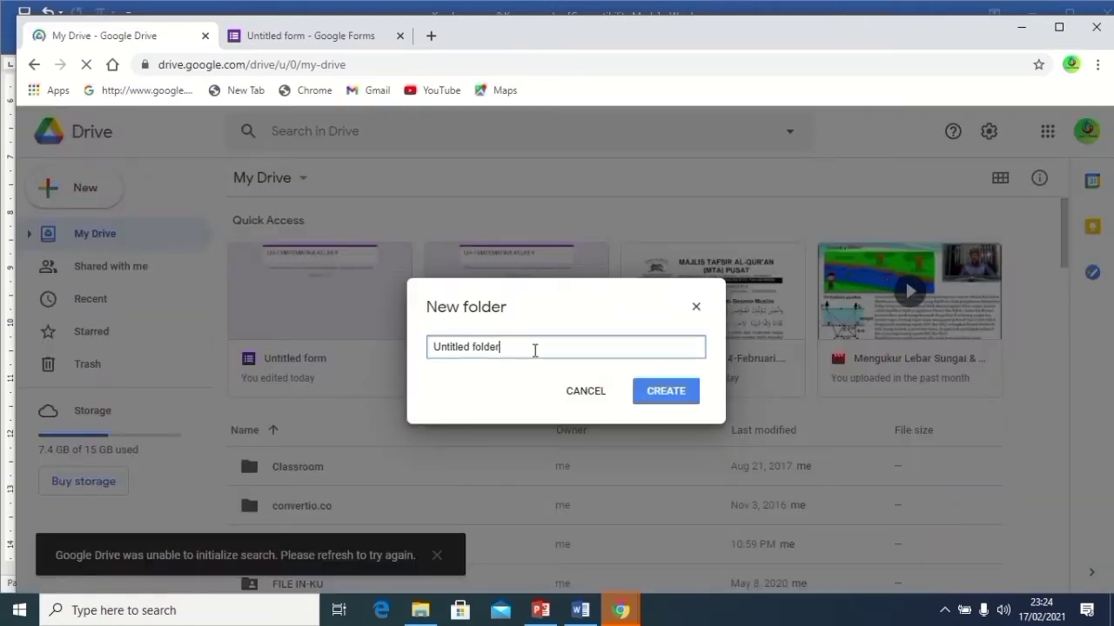
key("ctrl+a")
key("BackSpace")
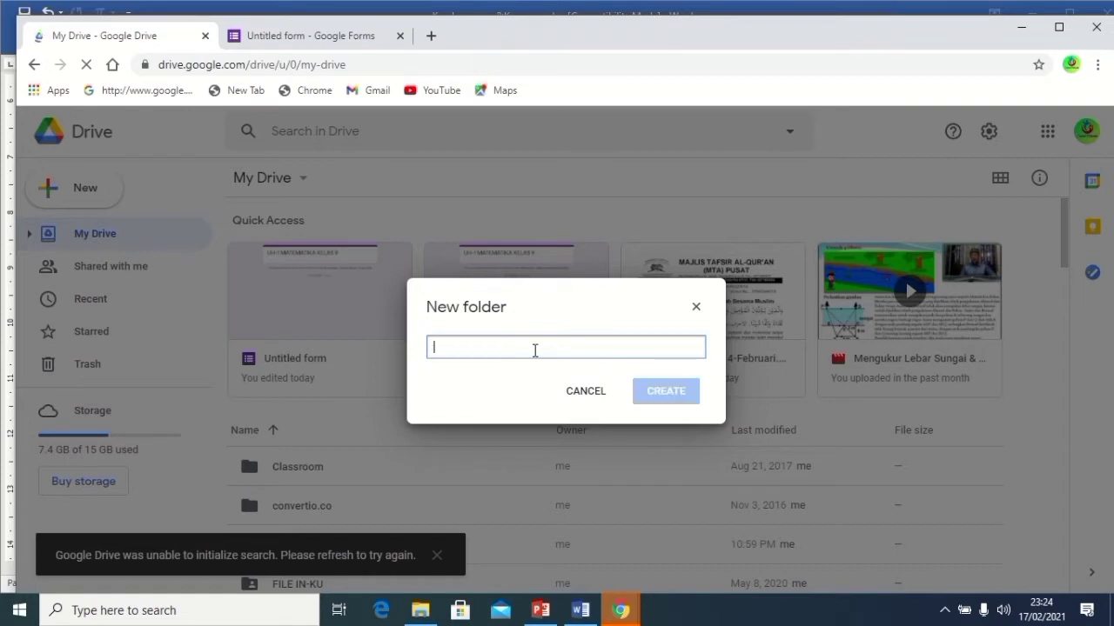
type("FOLDER SOAL -SOAL")
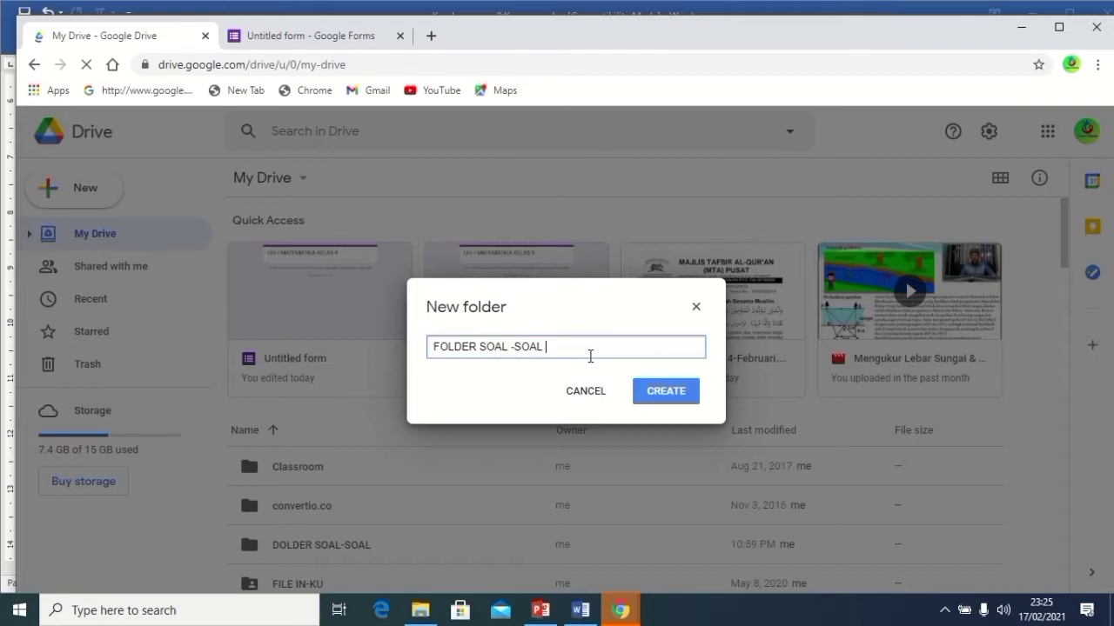
key("Return")
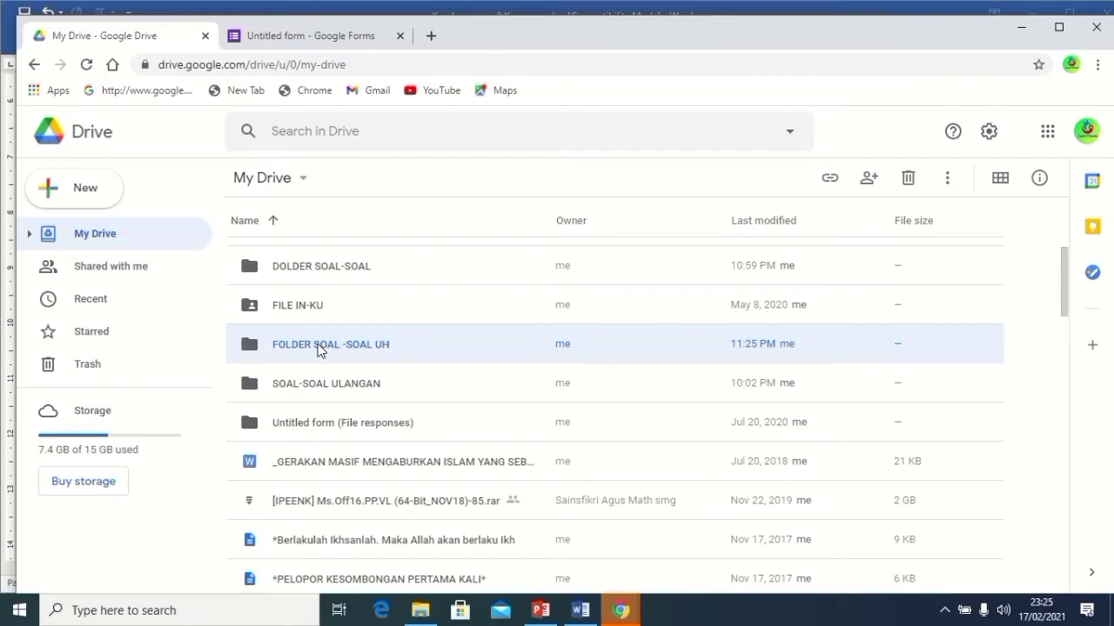
Open the folder "FOLDER SOAL -SOAL UH" and create a blank Google Form inside it.
double_click(318, 347)
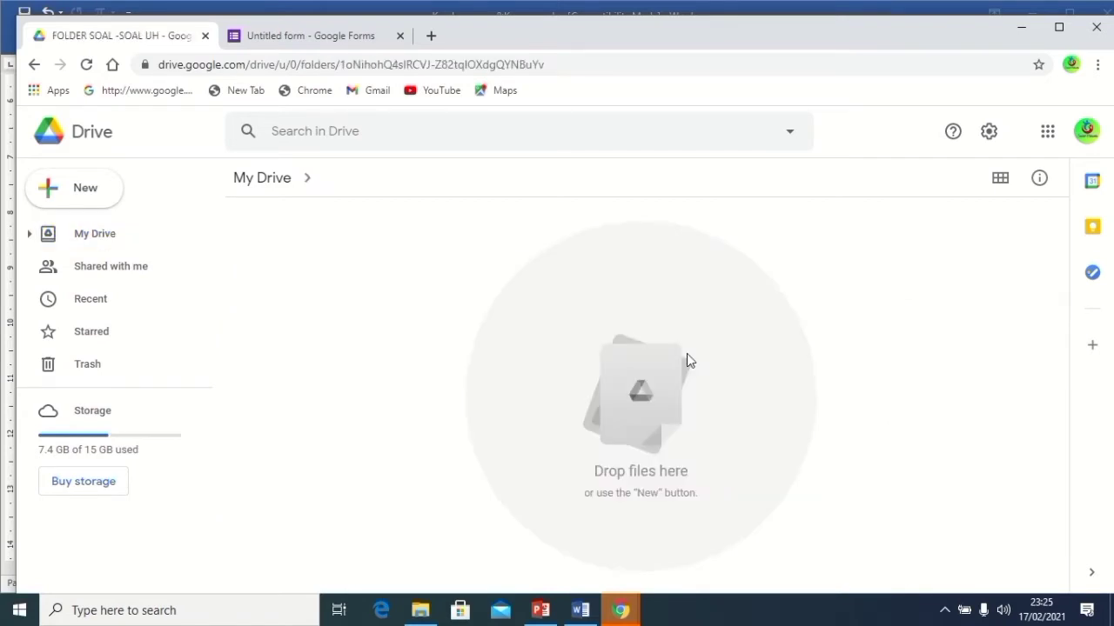
right_click(635, 369)
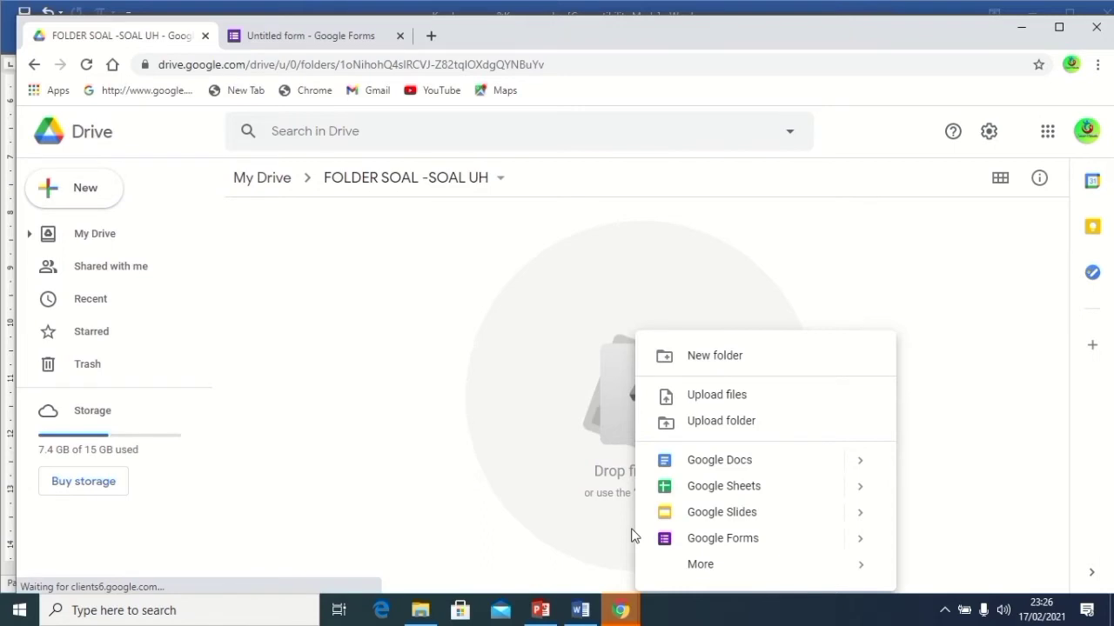
right_click(608, 388)
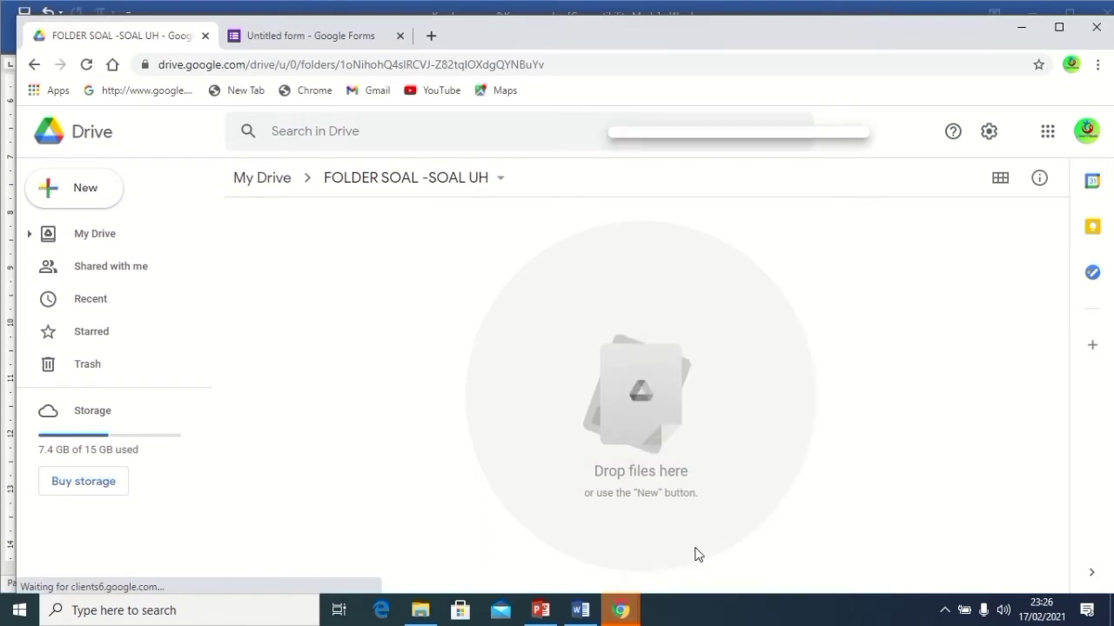
left_click(722, 314)
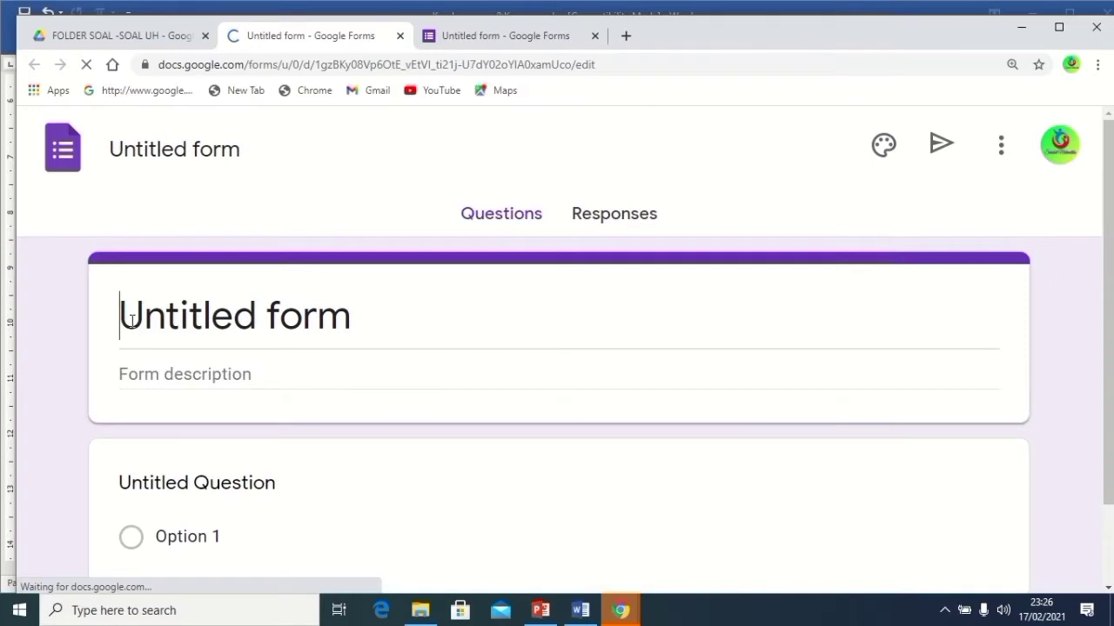
Replace the form's title with "UH-1 MATEMATIKA KELAS 9".
left_click_drag(130, 321, 357, 317)
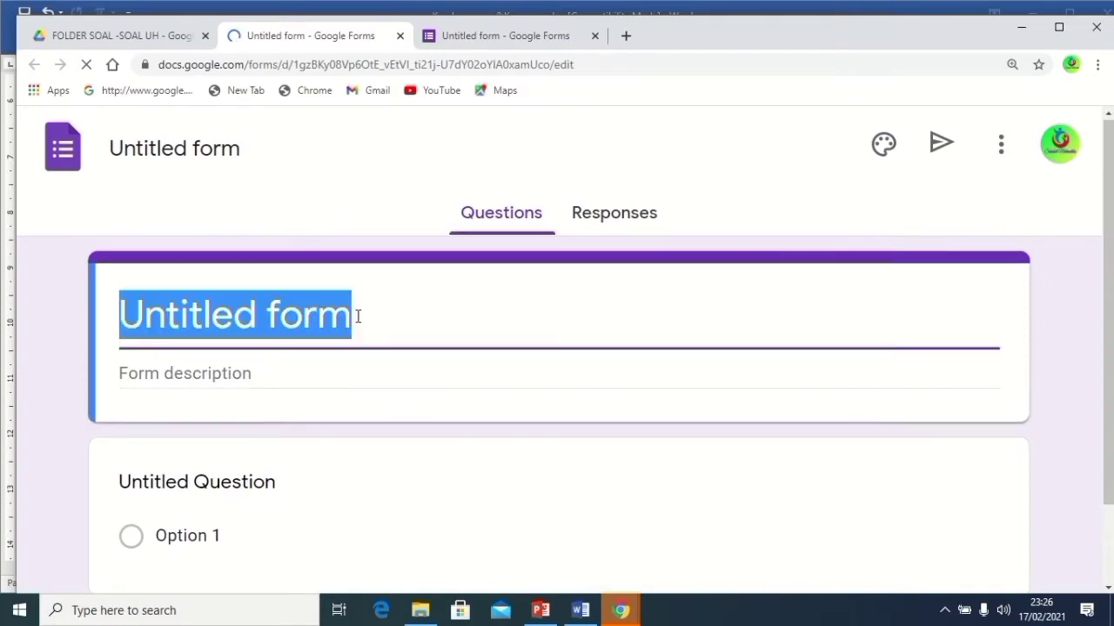
type("UH")
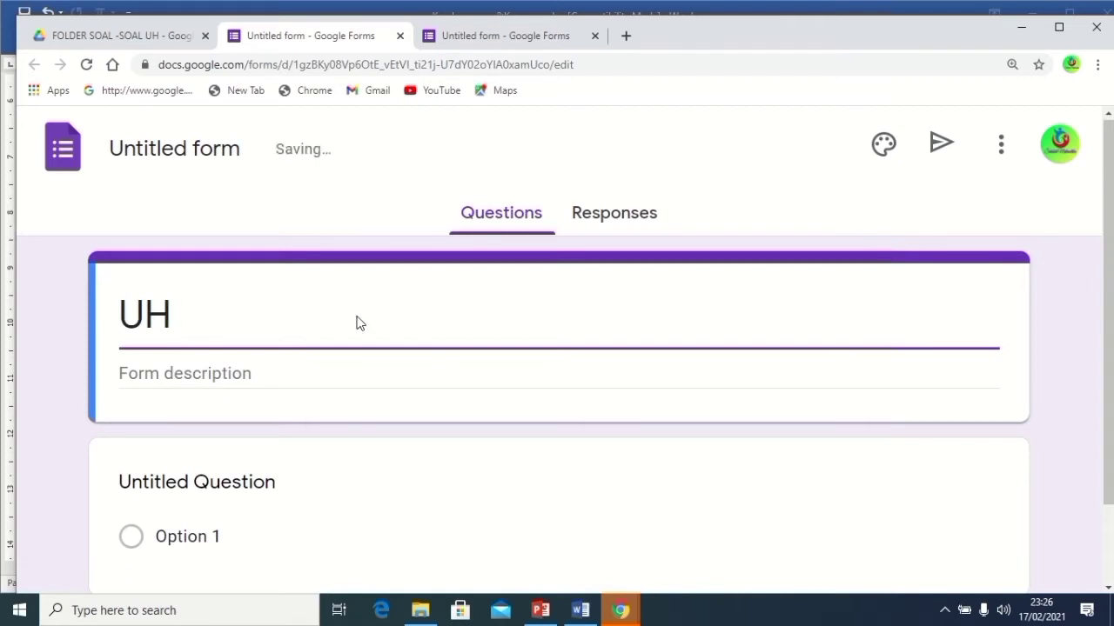
type("-1 MATE")
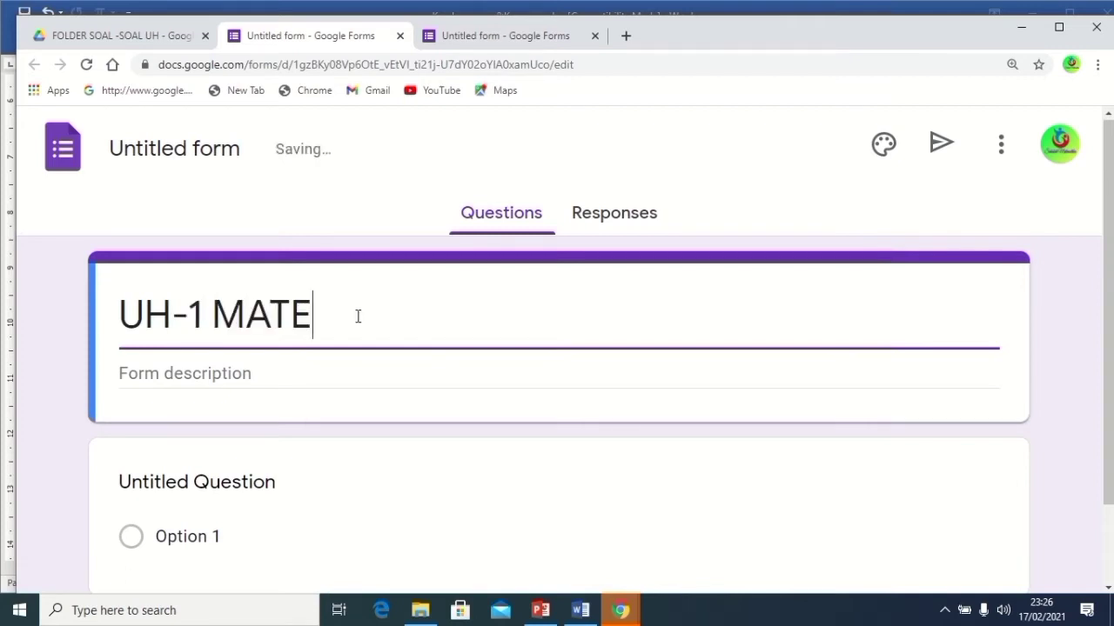
type("MATIKA KE")
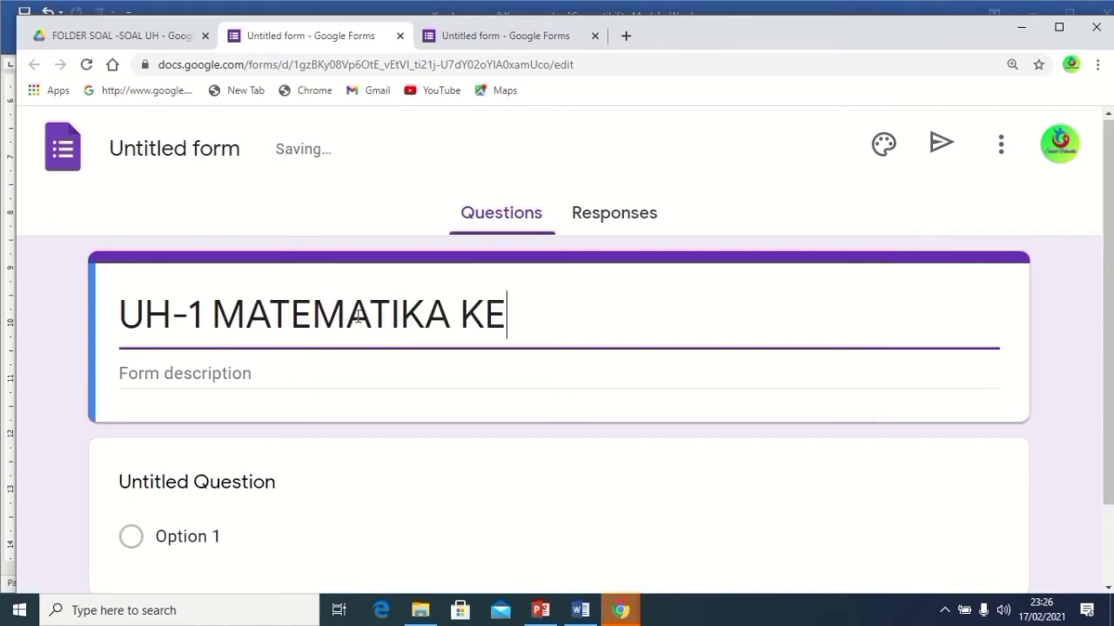
type("LAS 9")
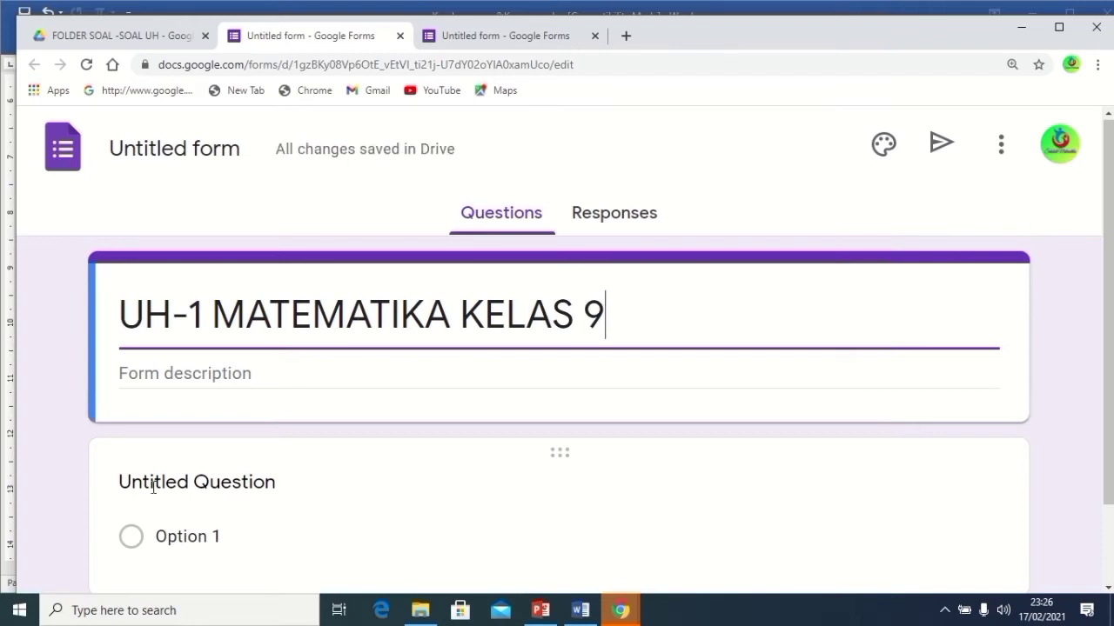
Enter "Identitas Siswa" as the form description.
left_click(141, 375)
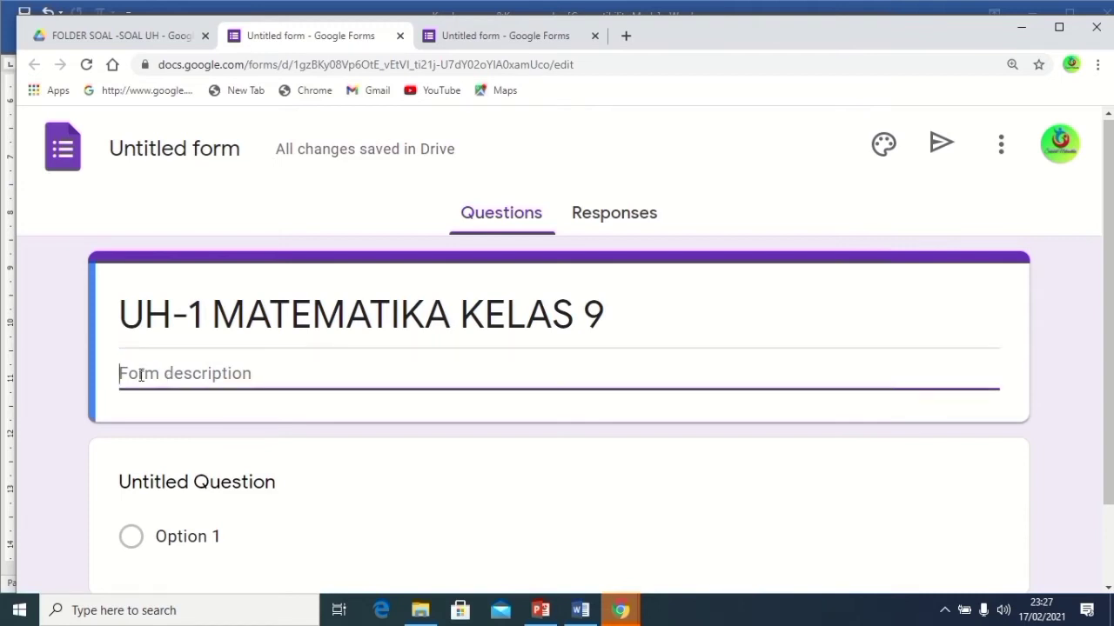
type("I")
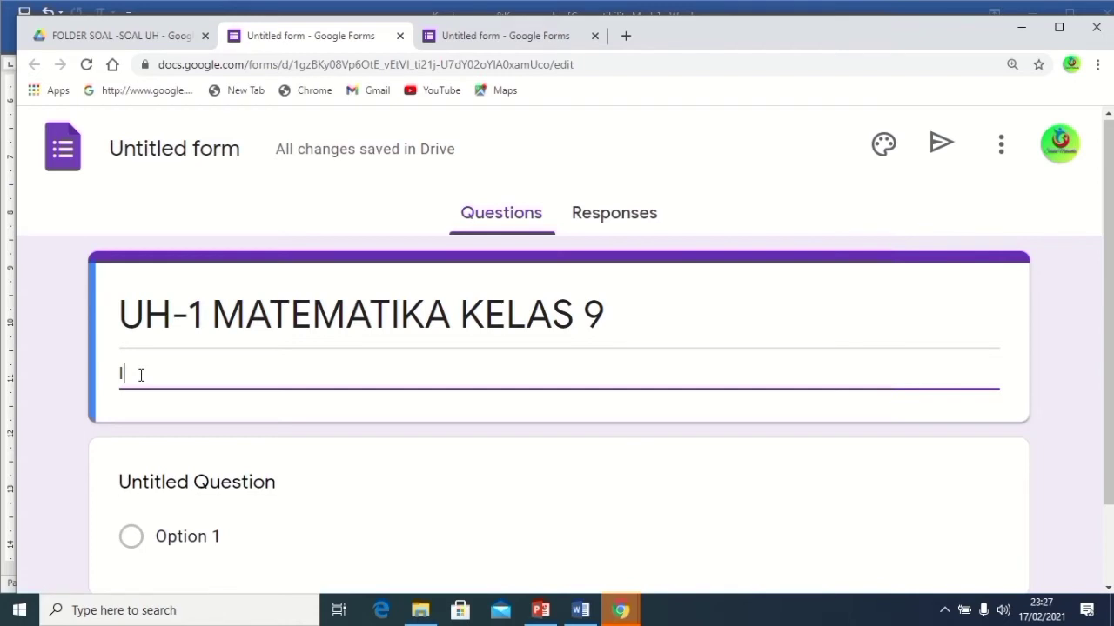
type("de")
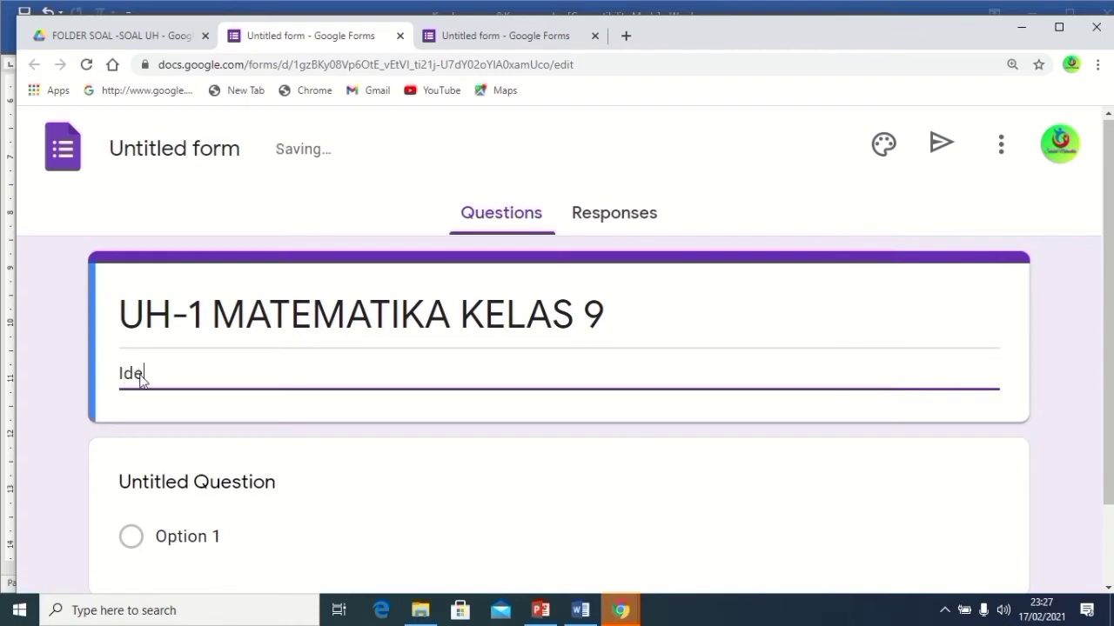
type("nt")
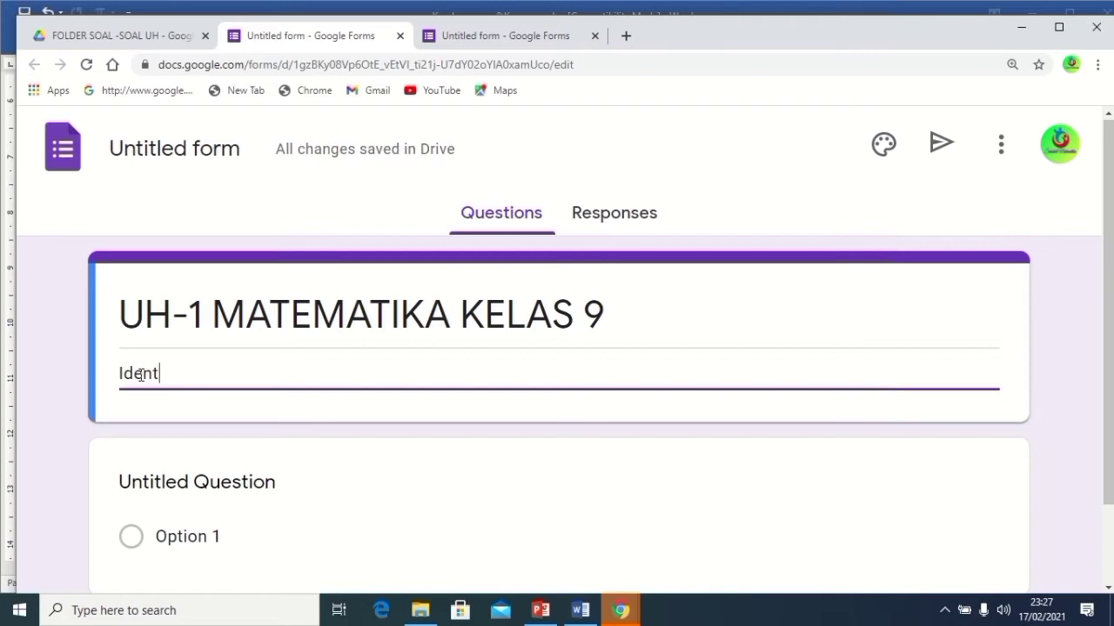
type("itas Siswa")
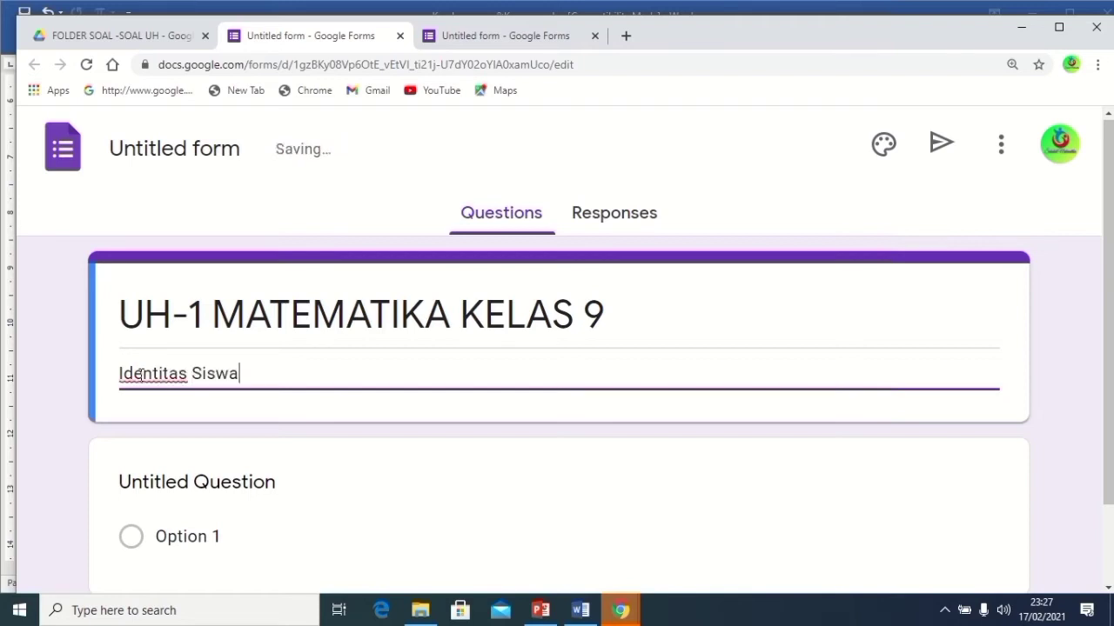
Set the text of the first question to "Nama Siswa".
left_click(123, 484)
type("Nama")
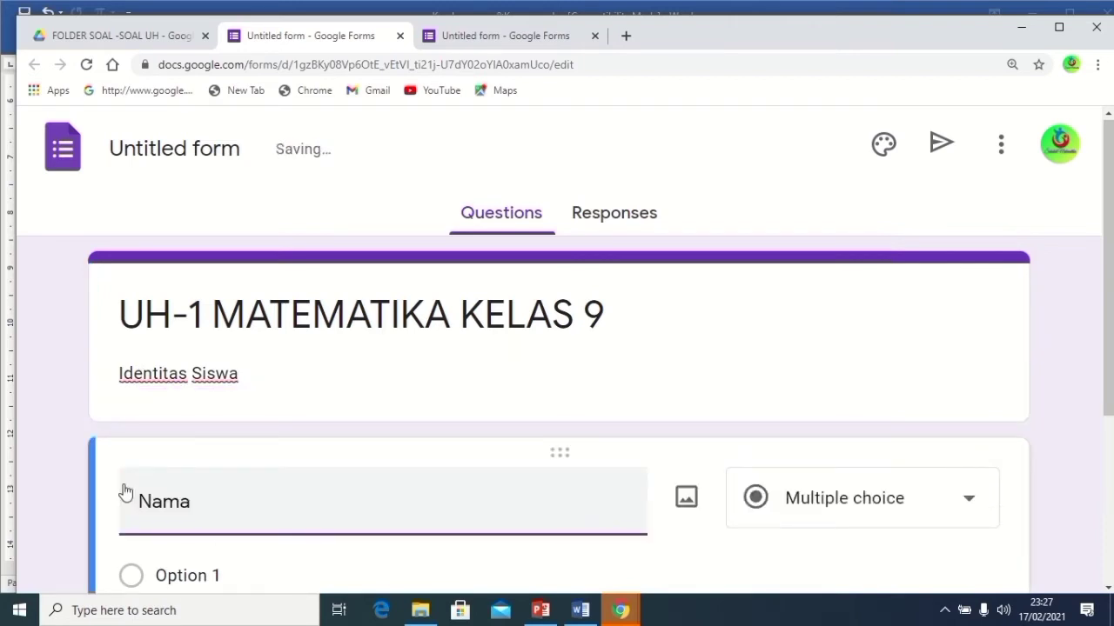
type(" Siswa")
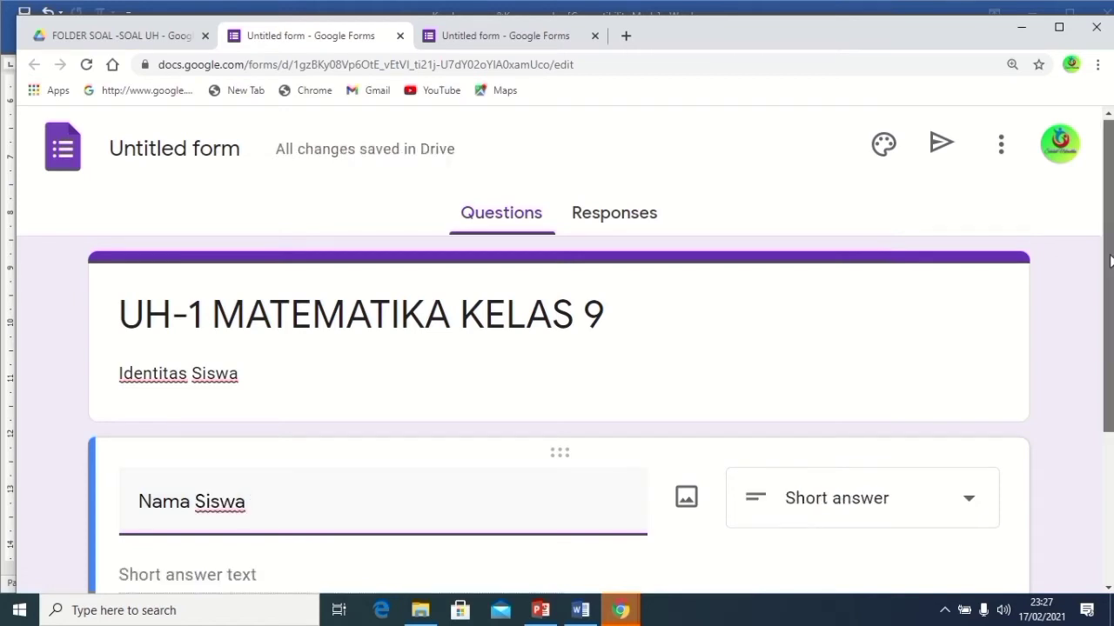
scroll(487, 380, "down", 2)
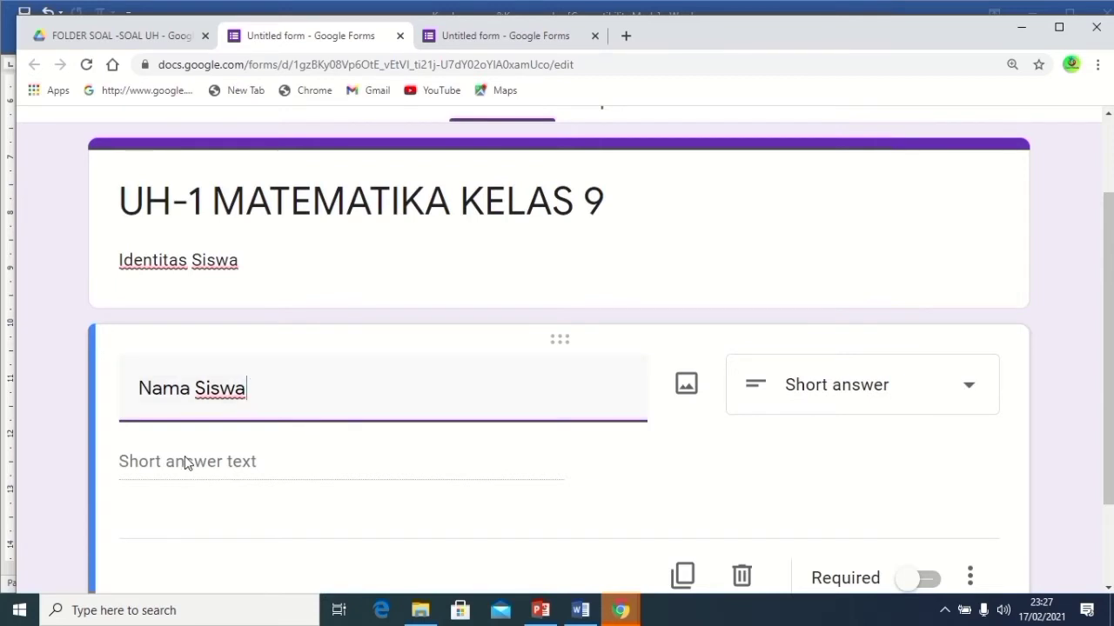
scroll(186, 464, "down", 2)
right_click(247, 283)
left_click(248, 280)
left_click(185, 299)
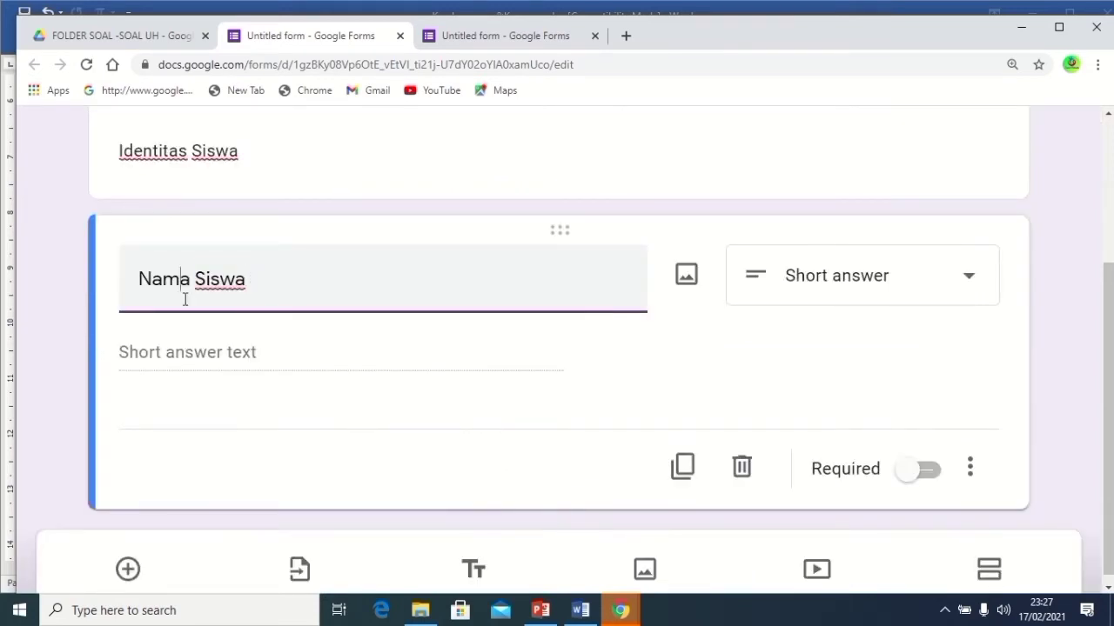
Add the description "Tulis Nama Lengkap Anda!" to the "Nama Siswa" question and make the question required.
left_click(971, 475)
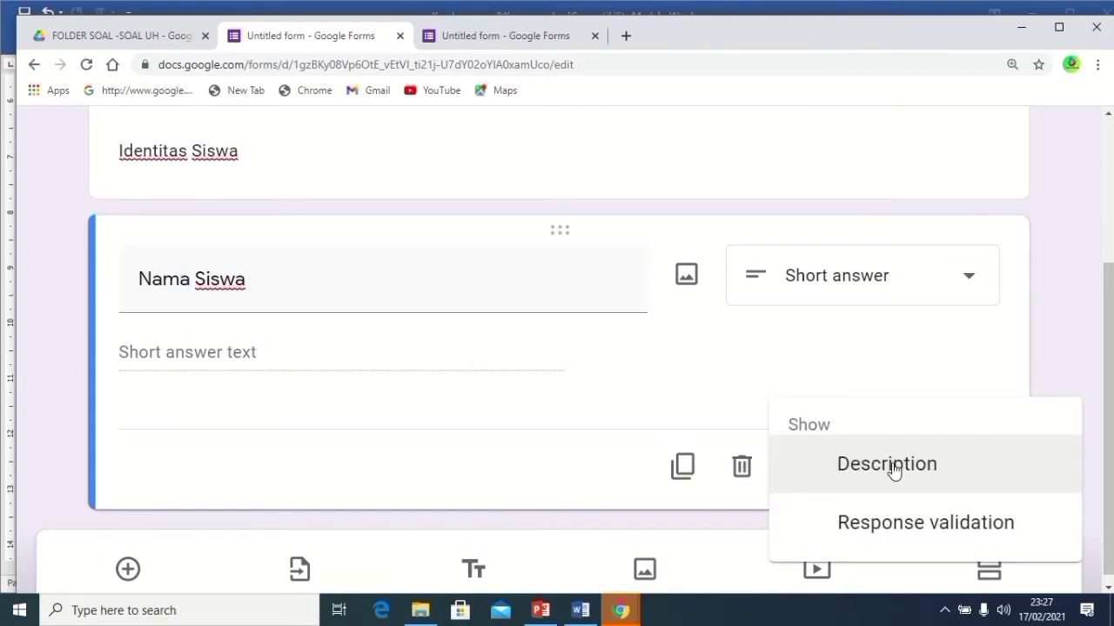
left_click(891, 470)
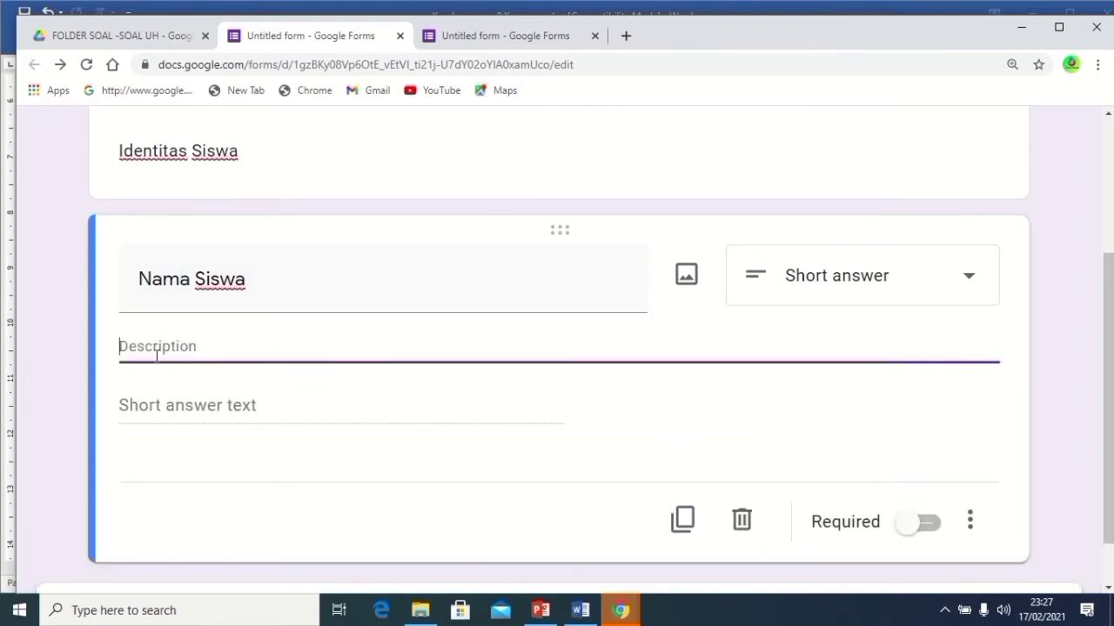
type("Tu")
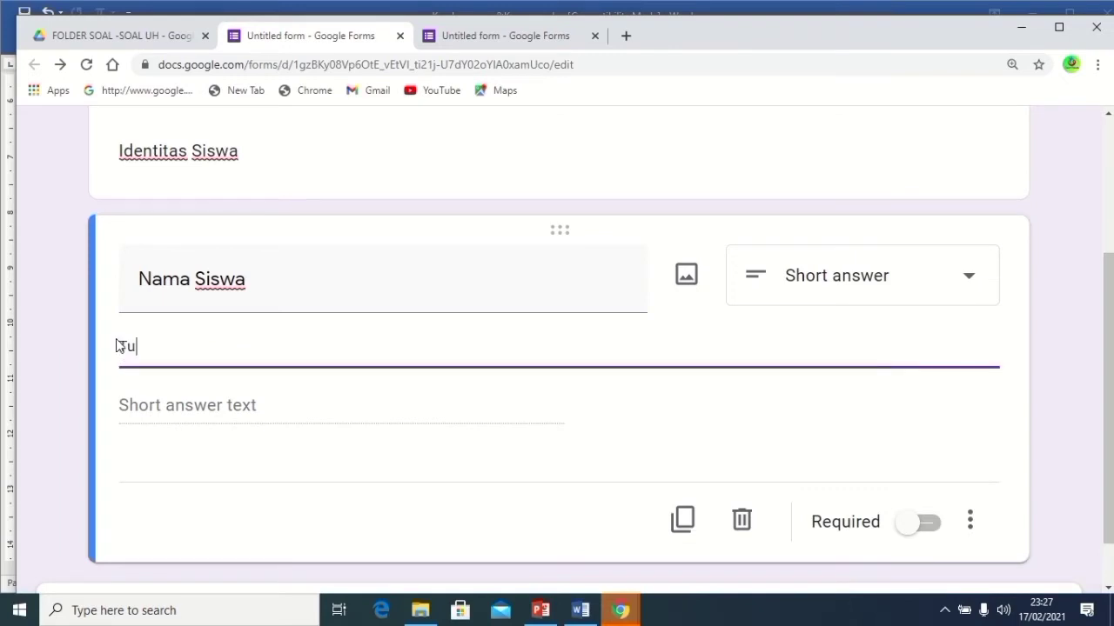
type("lis Nama Leng")
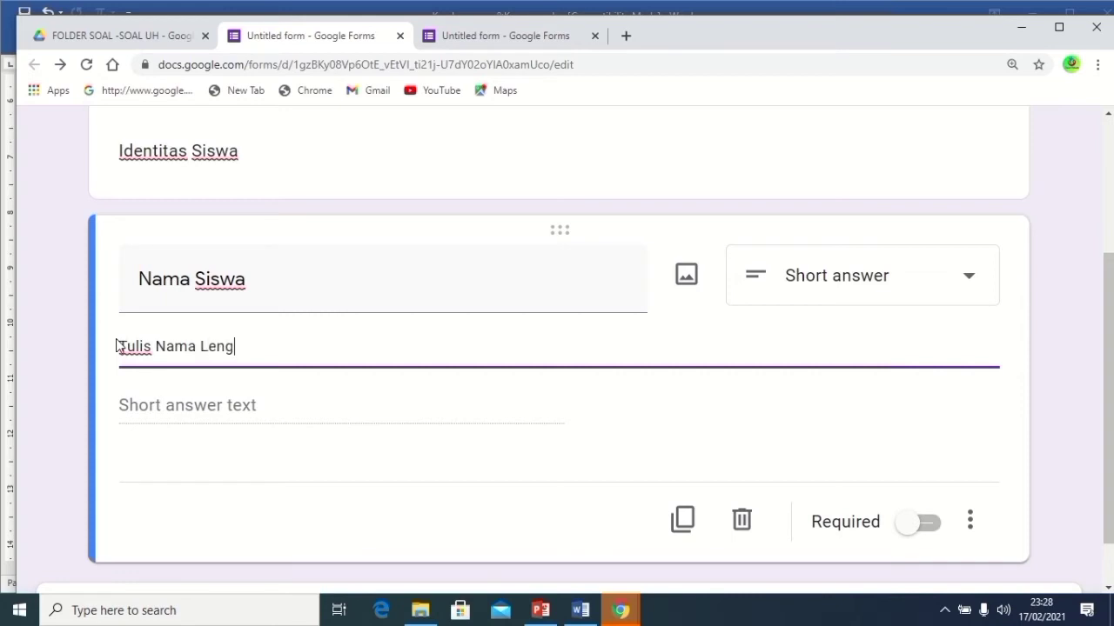
type("kap An")
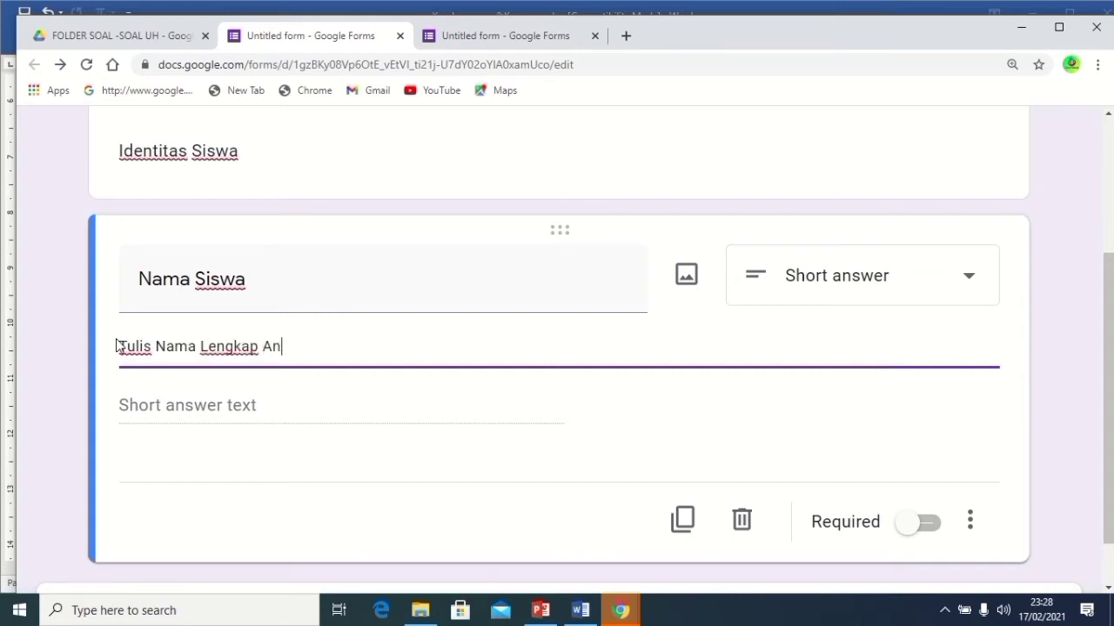
type("da!")
left_click(927, 522)
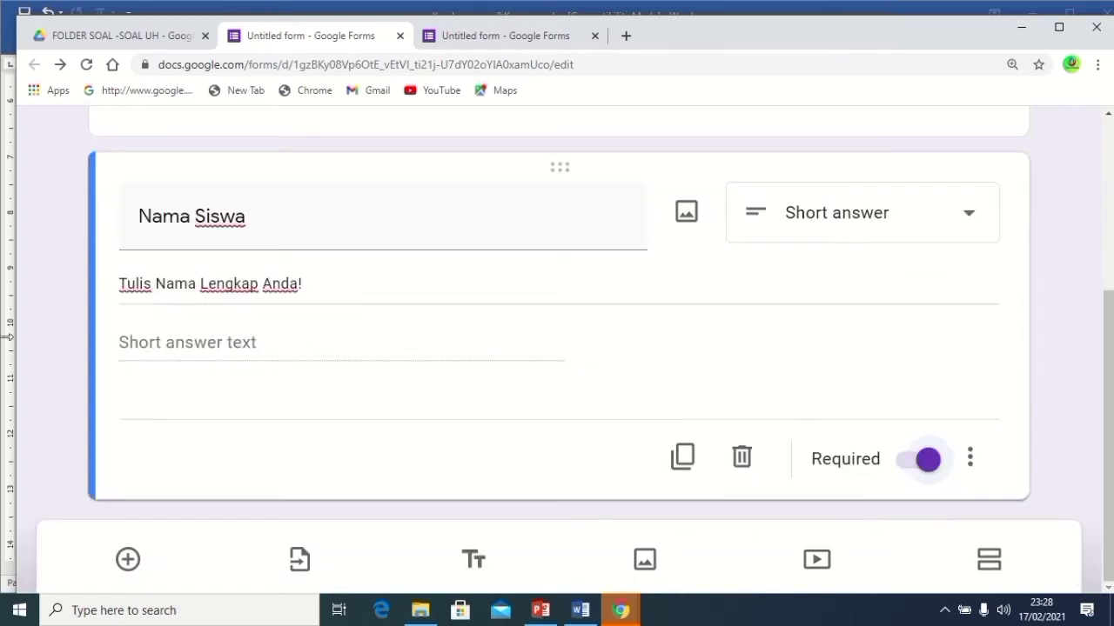
Add a second question titled "Nomor Absen" and set its type to Dropdown.
left_click(128, 560)
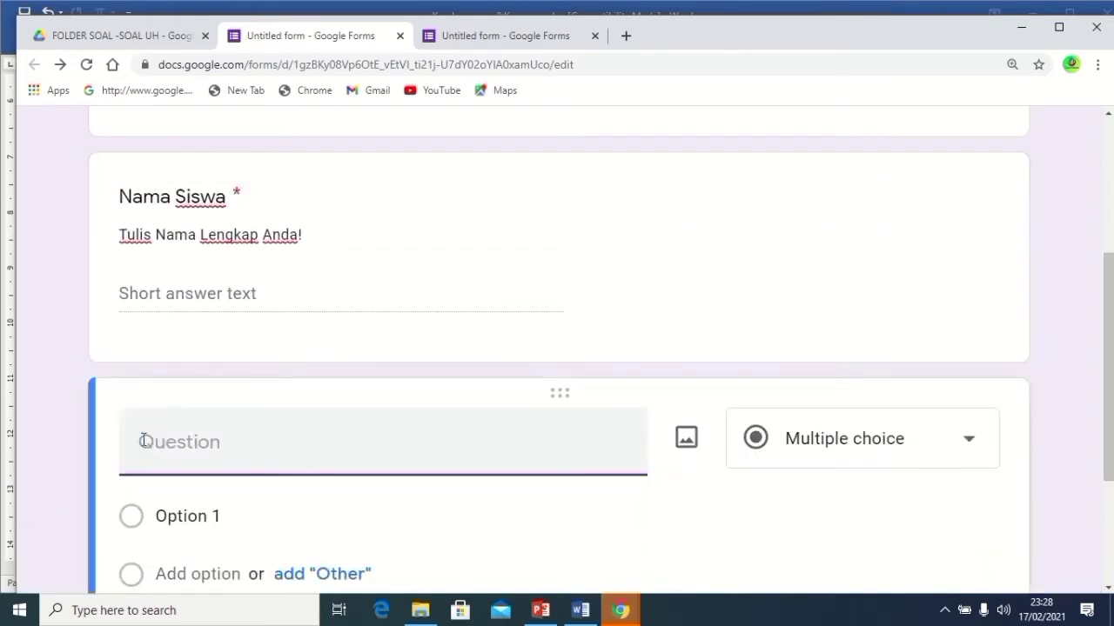
type("Nomor Absen")
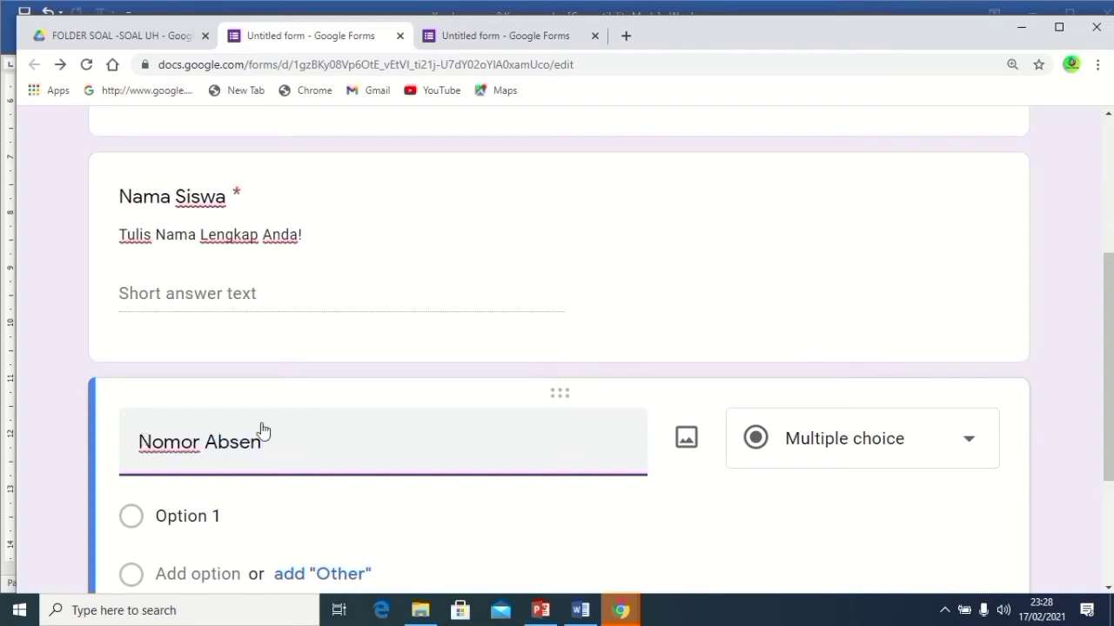
left_click(960, 445)
left_click(852, 439)
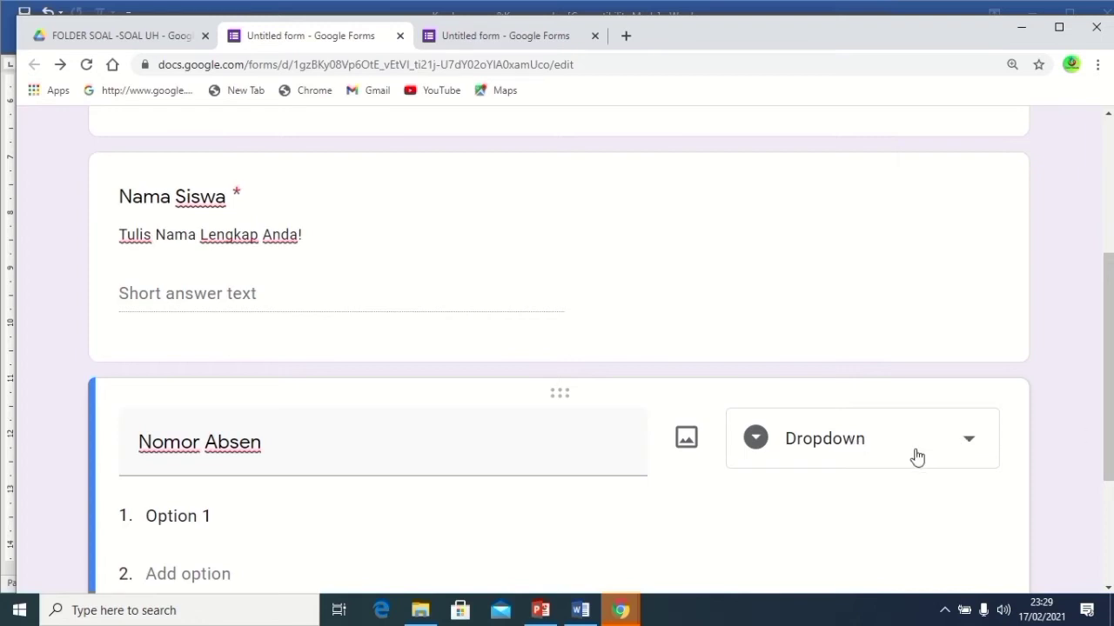
Enter 1, 2, 3 and 4 as the first four options of the "Nomor Absen" dropdown.
left_click(174, 516)
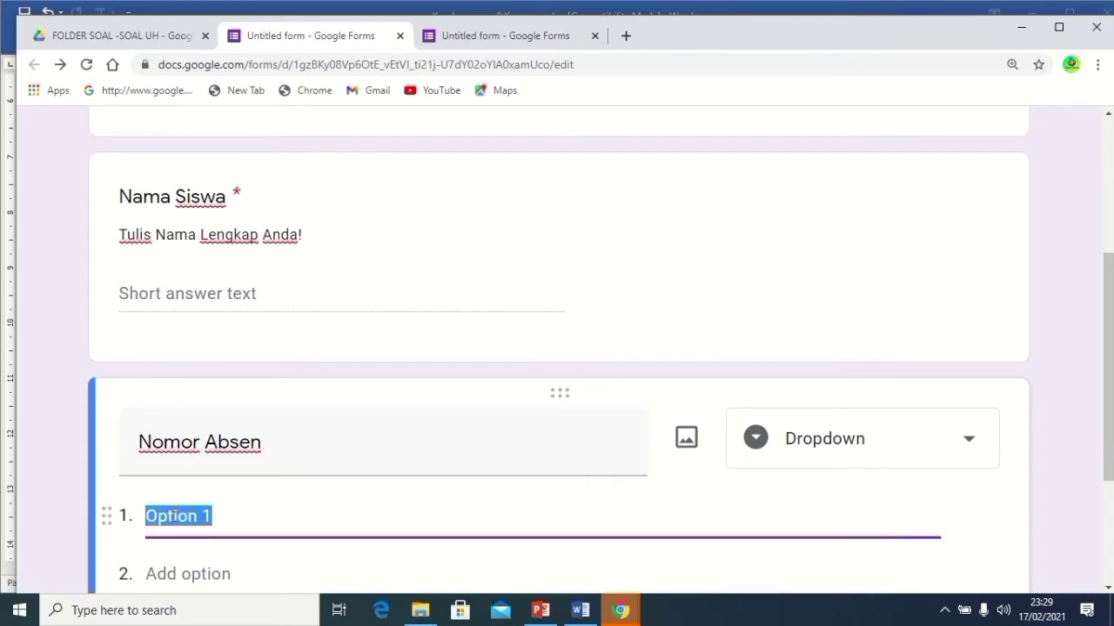
type("1")
key("Return")
type("2")
key("Return")
type("3")
key("Return")
type("4")
key("Return")
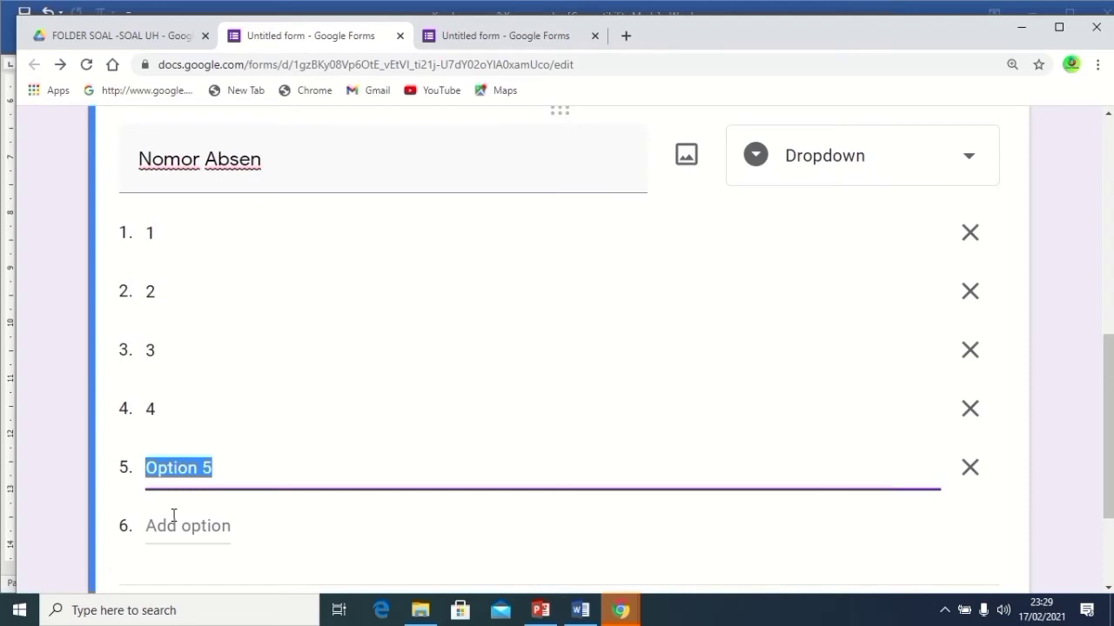
scroll(173, 516, "up", 1)
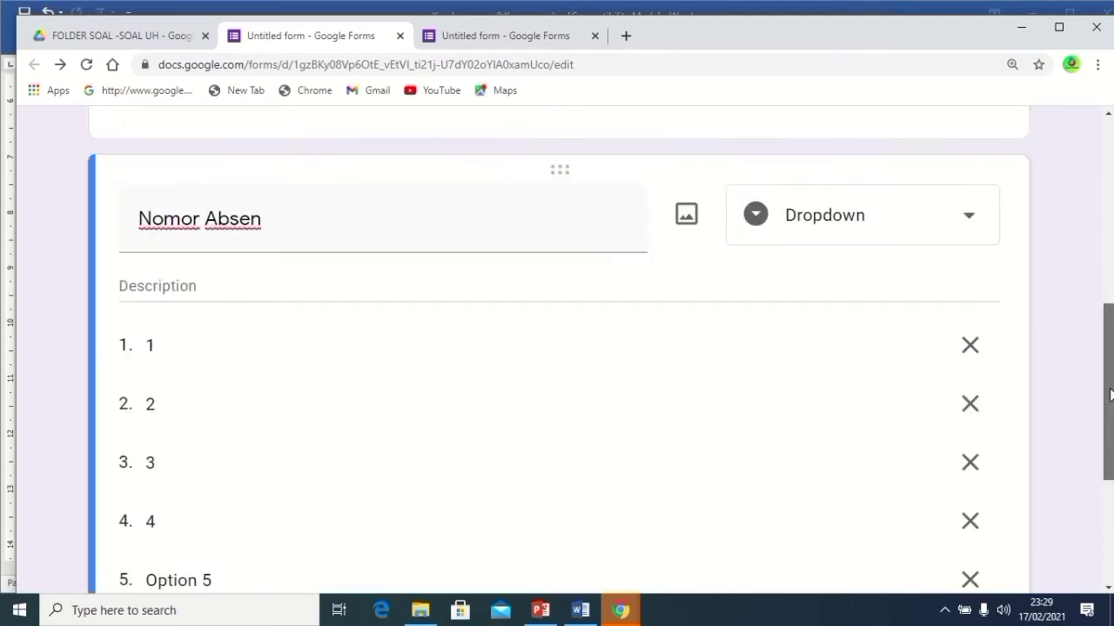
Add the description "Pilih Nomor Absen Anda!" to the "Nomor Absen" question and make the question required.
left_click(125, 288)
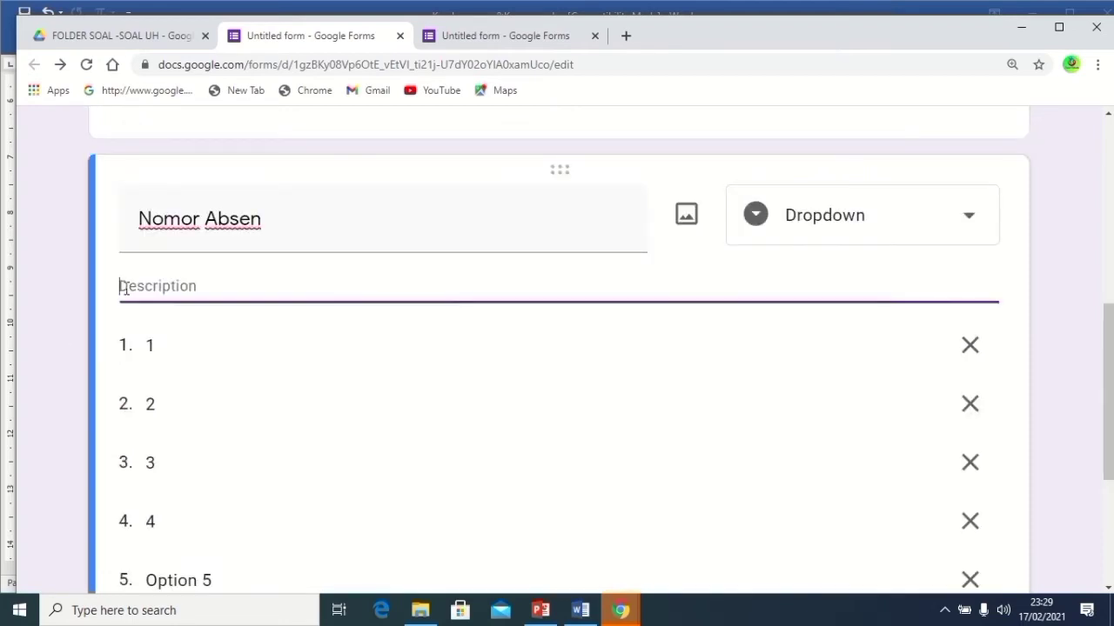
type("Pilih")
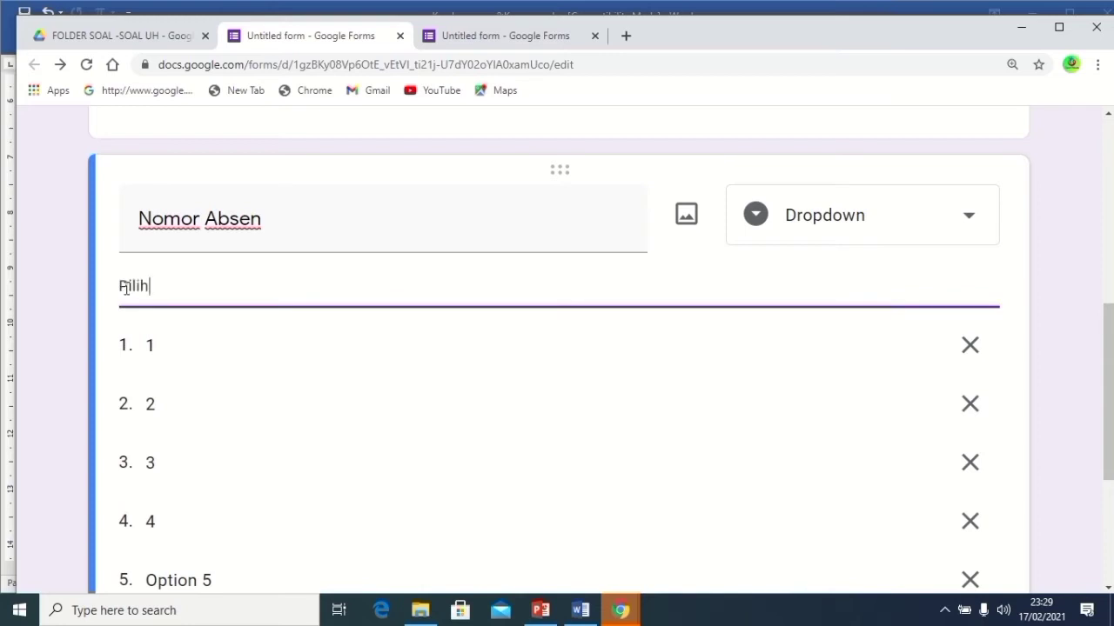
type("omor Ab")
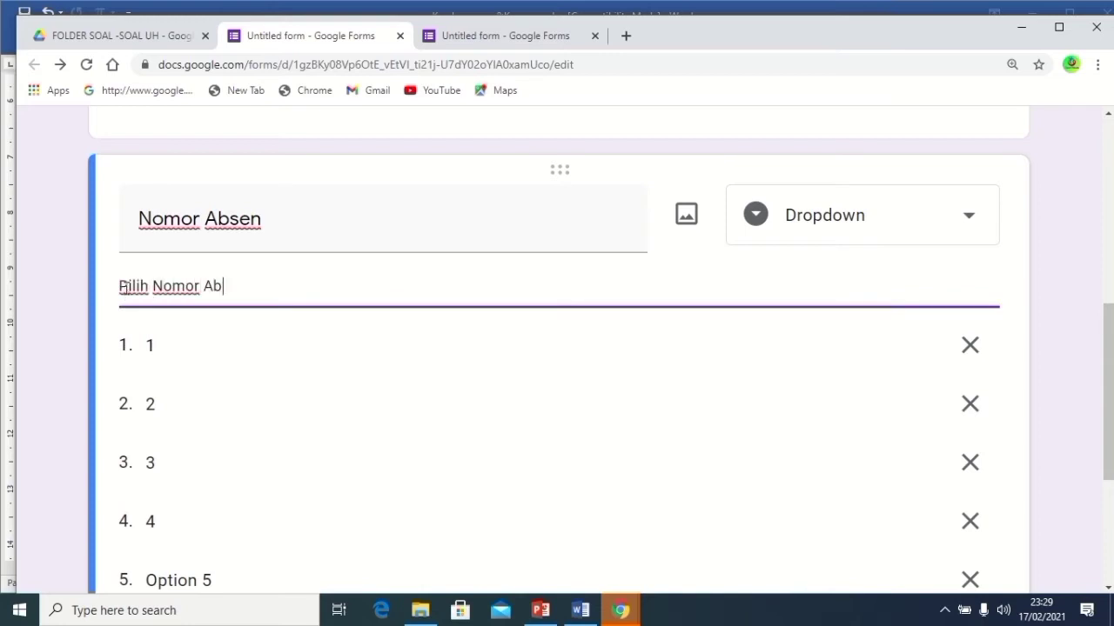
type("sen Anda")
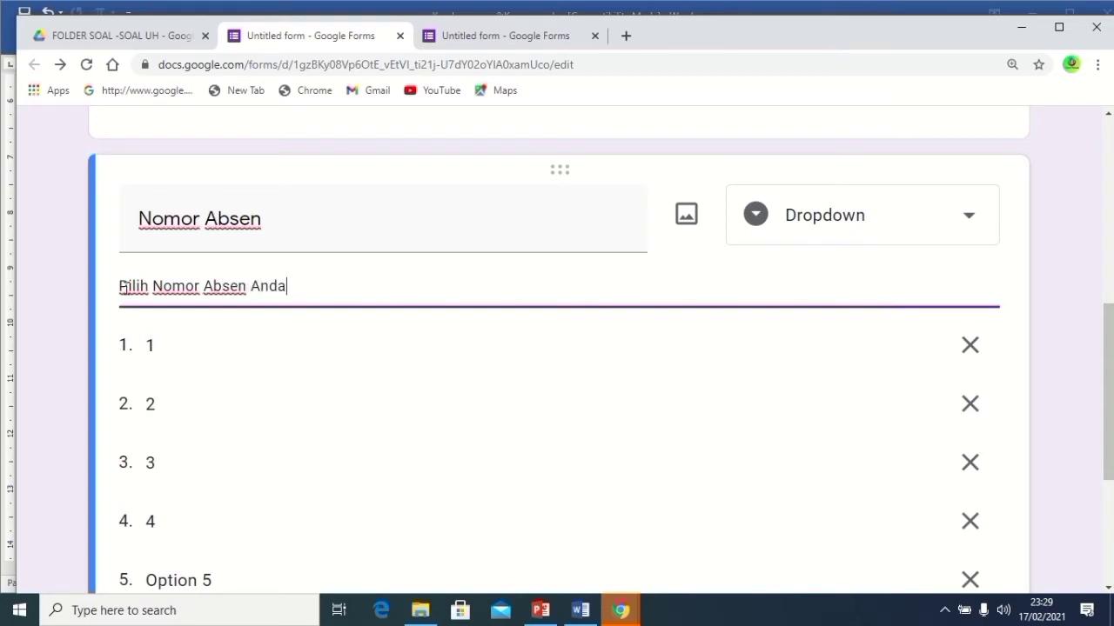
type("!")
left_click_drag(1109, 335, 1111, 423)
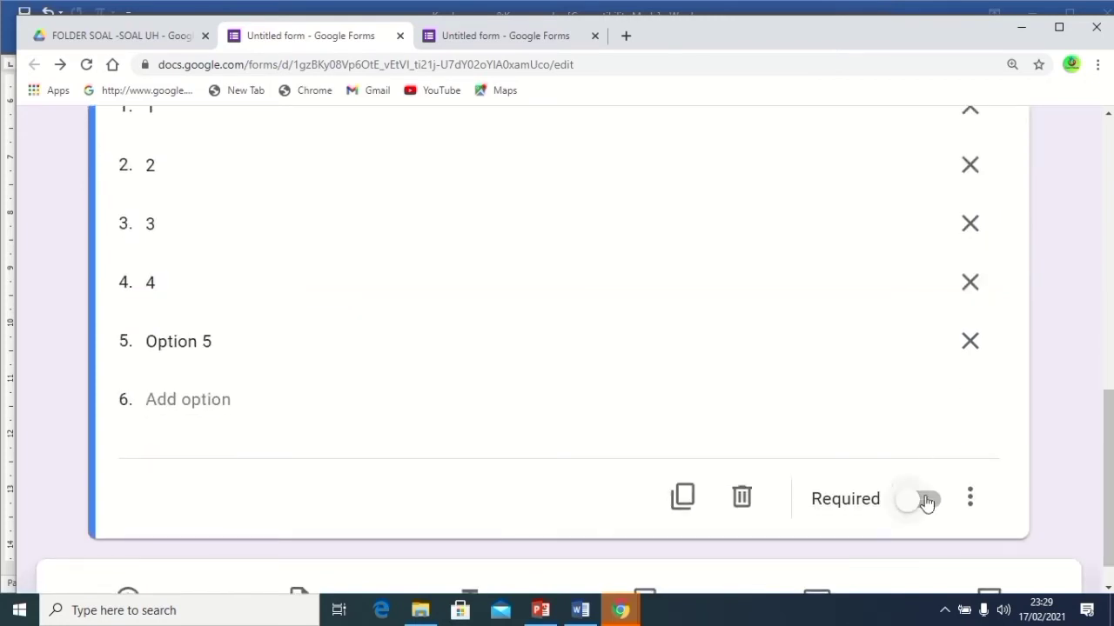
left_click(926, 503)
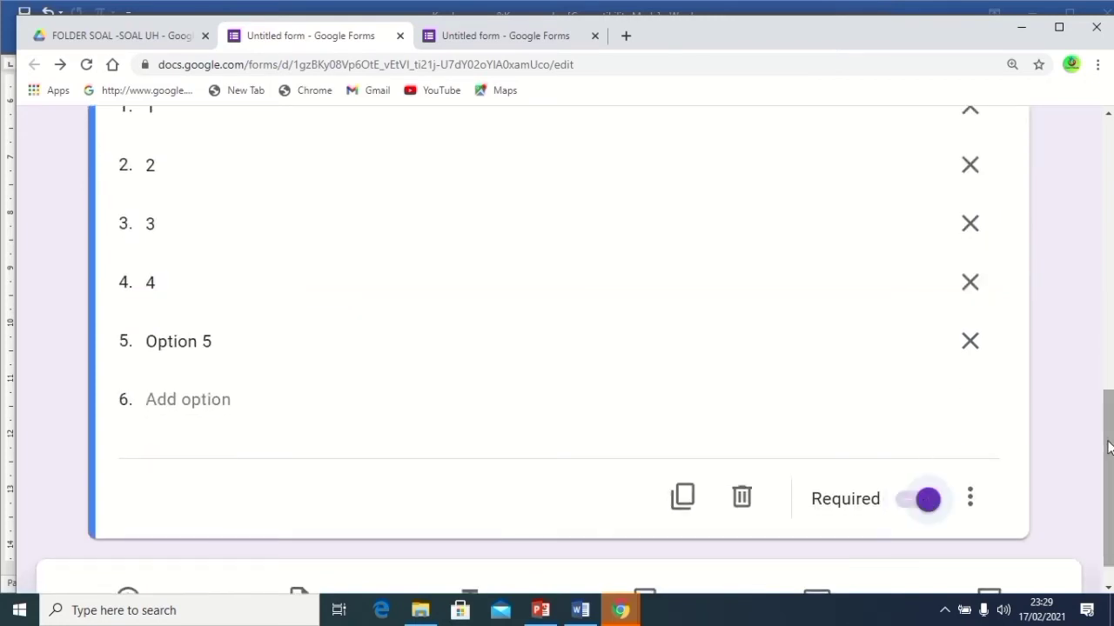
Add a third question titled "Kelas" and set its type to Dropdown.
left_click_drag(1110, 446, 1110, 483)
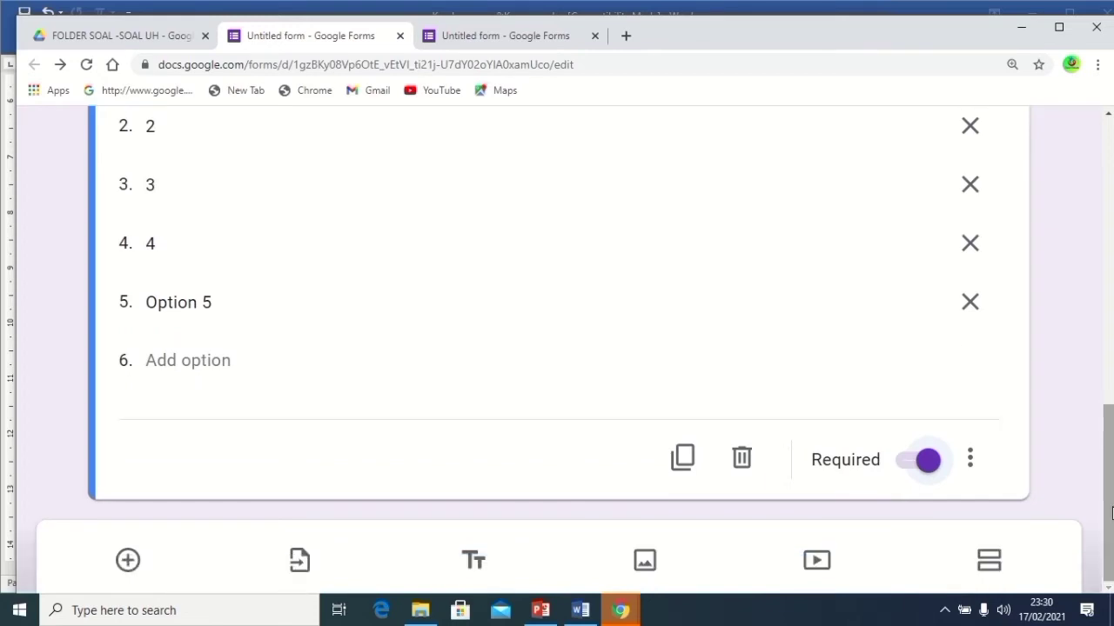
left_click(128, 560)
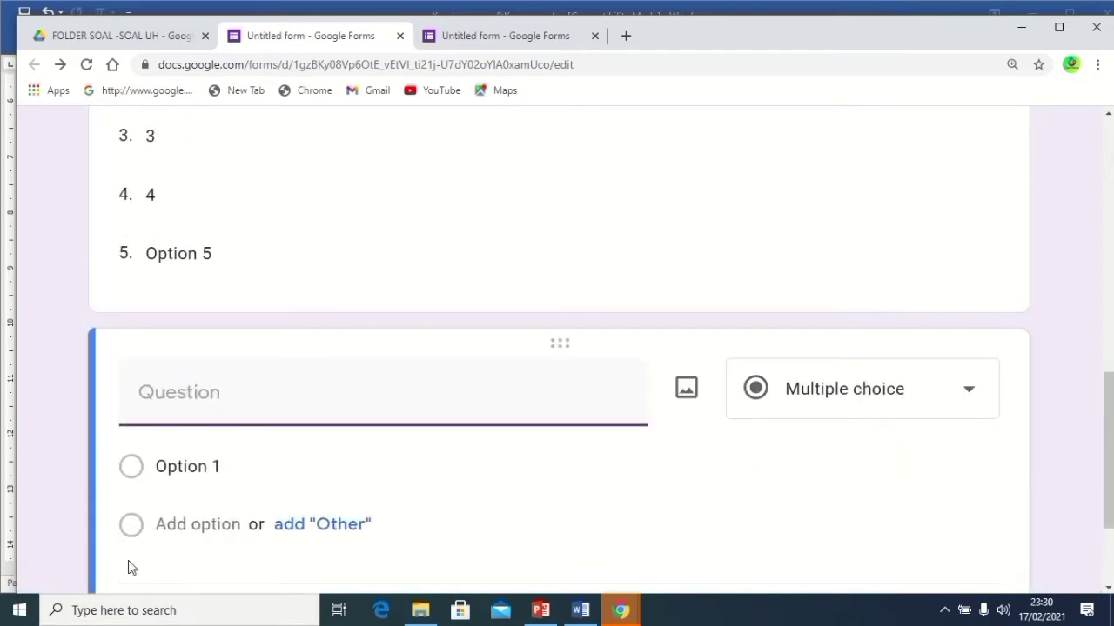
type("Kel")
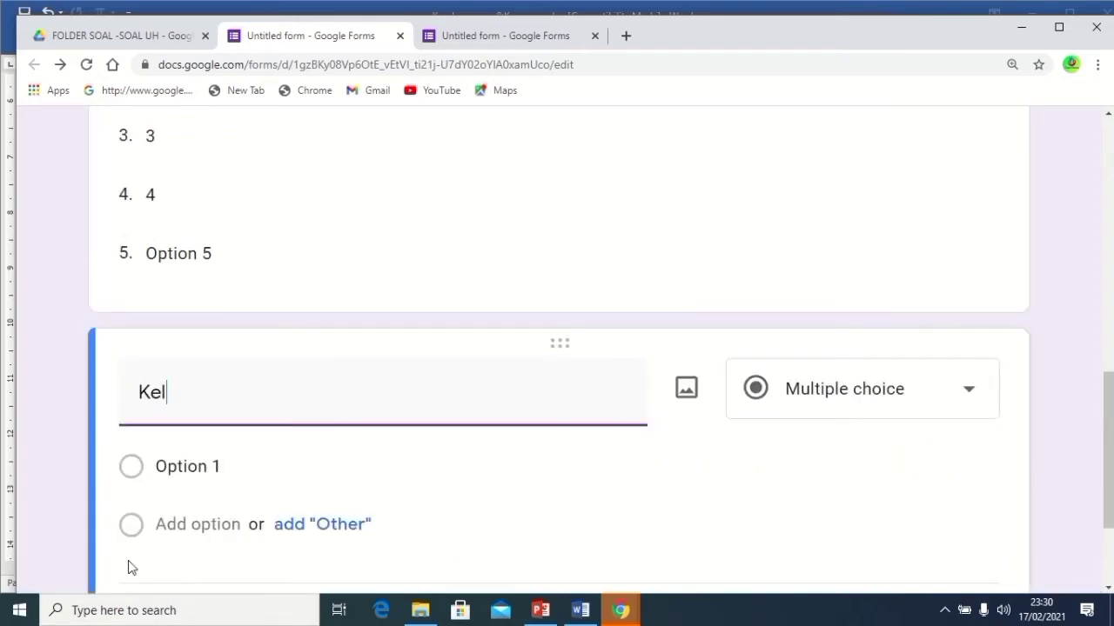
type("as")
left_click(972, 396)
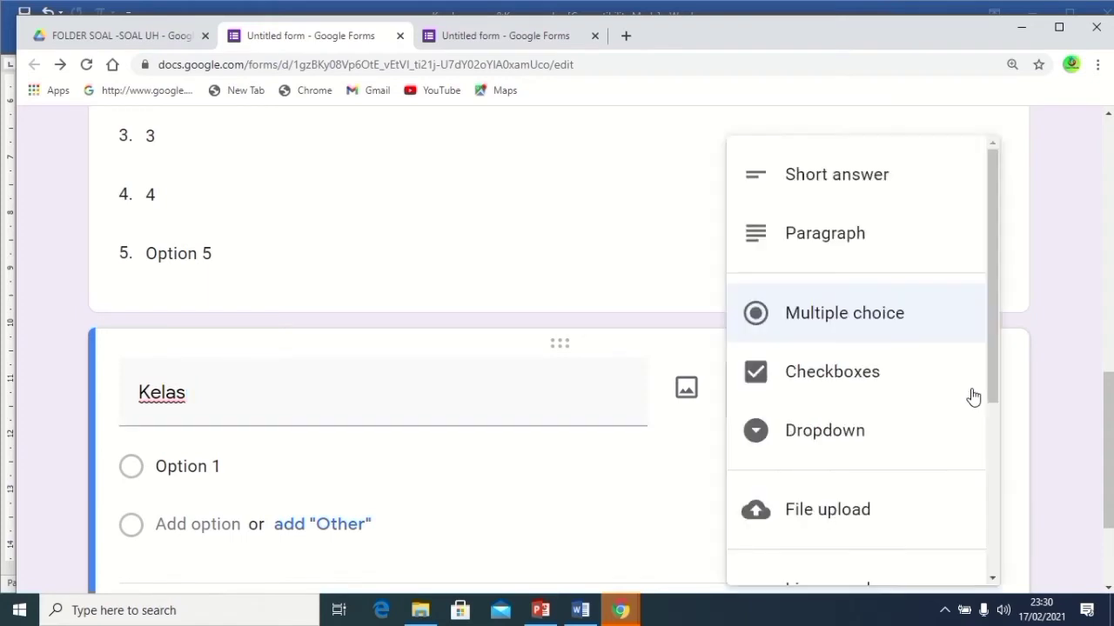
left_click(824, 431)
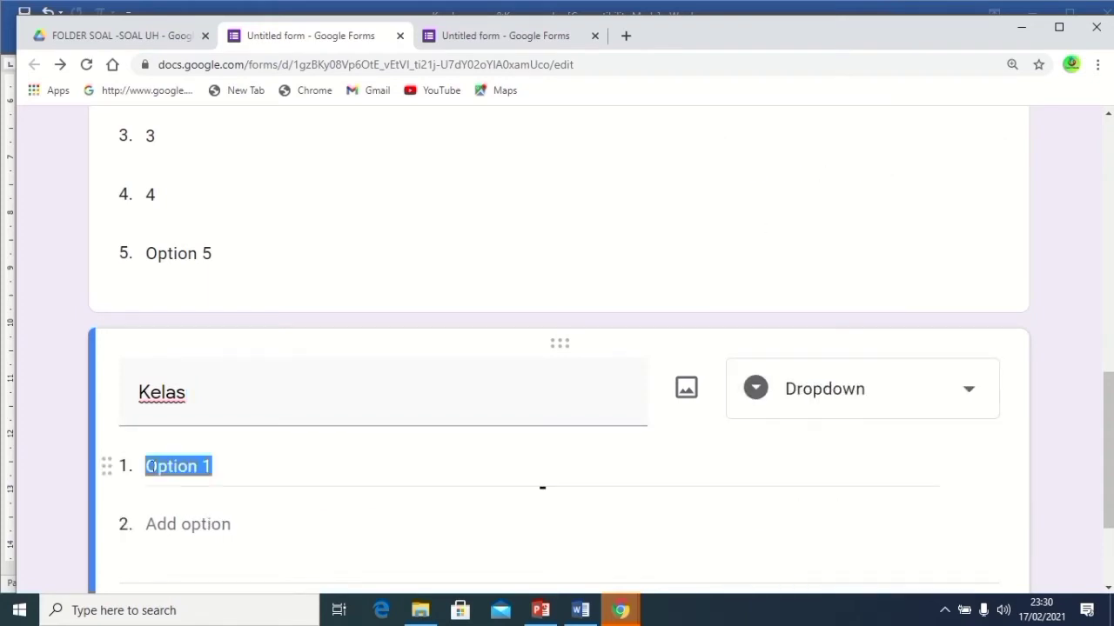
Enter IXA, IXB and IXC as the three options of the "Kelas" dropdown.
type("I")
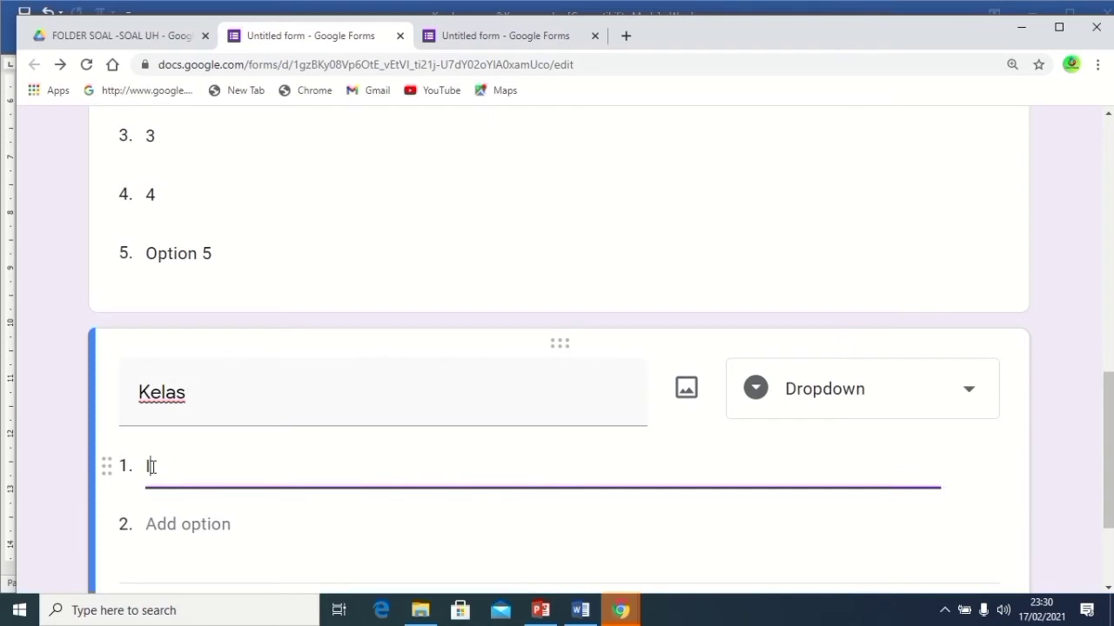
key("ctrl+z")
type("IXA")
left_click(150, 525)
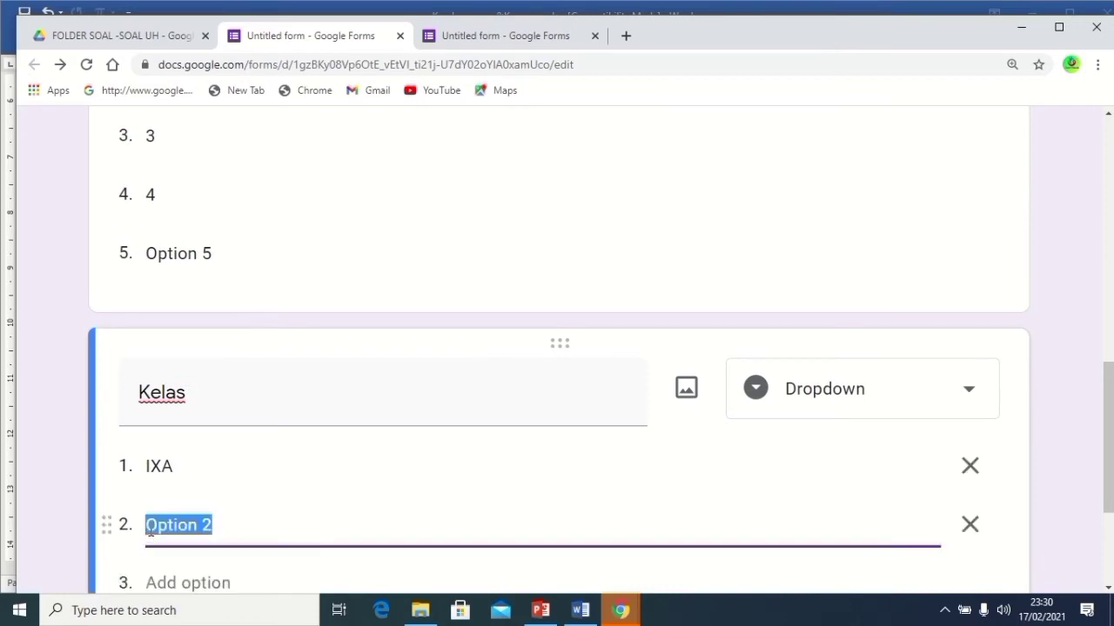
type("I")
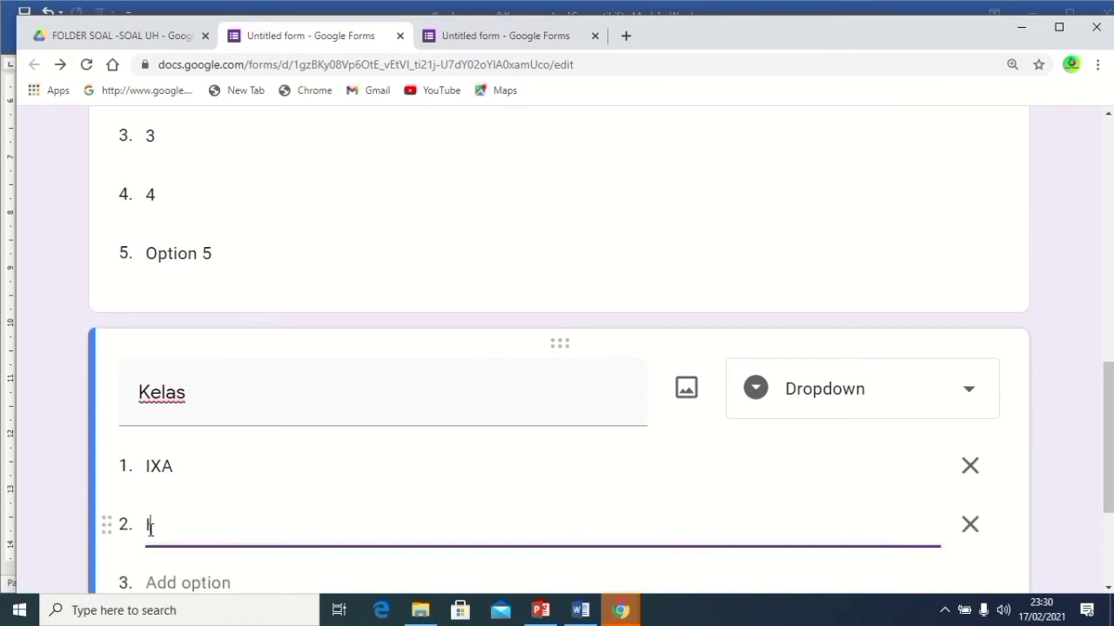
type("XB")
left_click(152, 581)
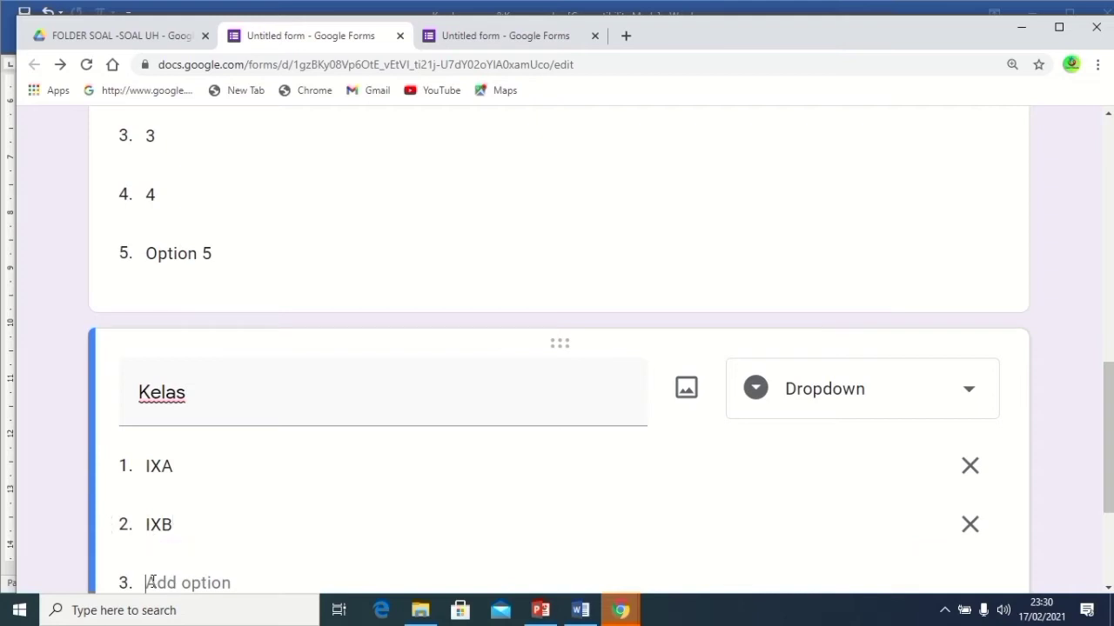
type("IX")
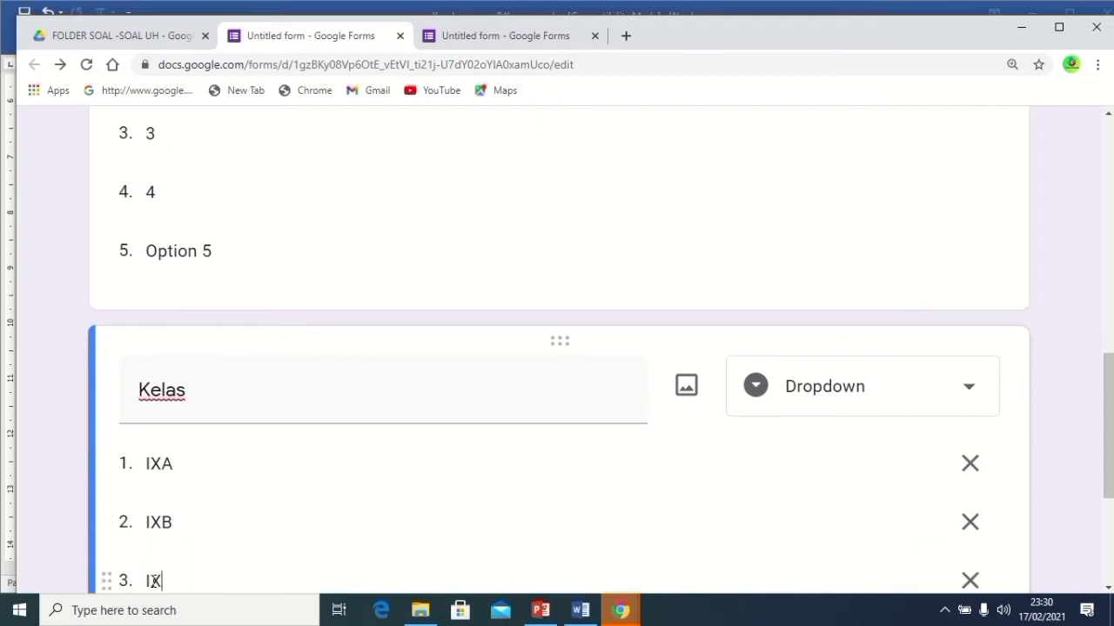
type("C")
Make the "Kelas" question required.
left_click_drag(1109, 423, 1112, 504)
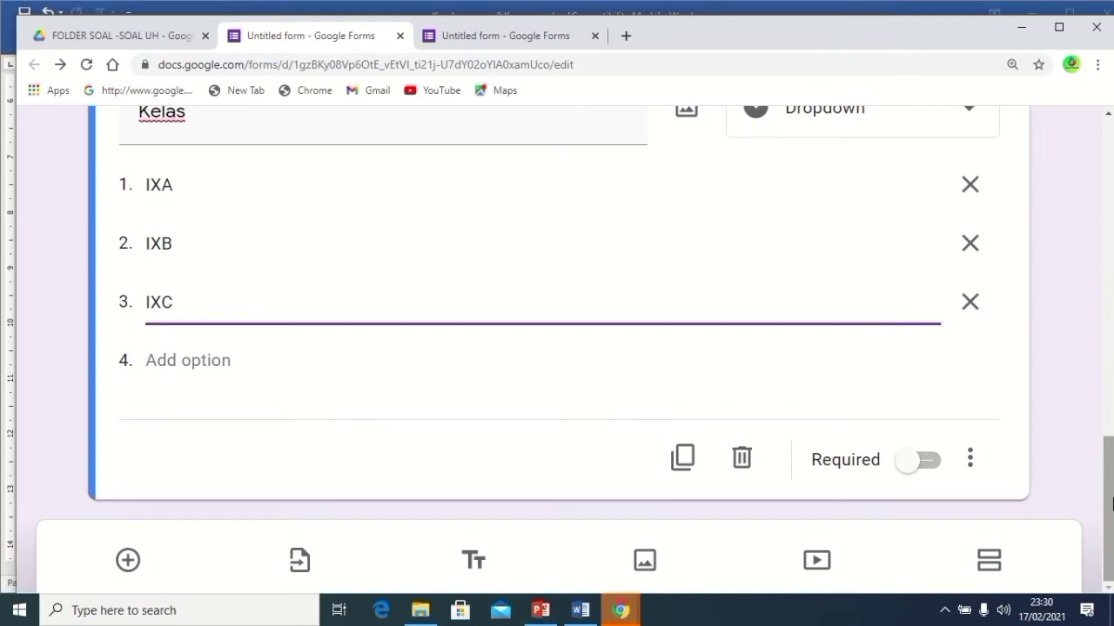
left_click(936, 470)
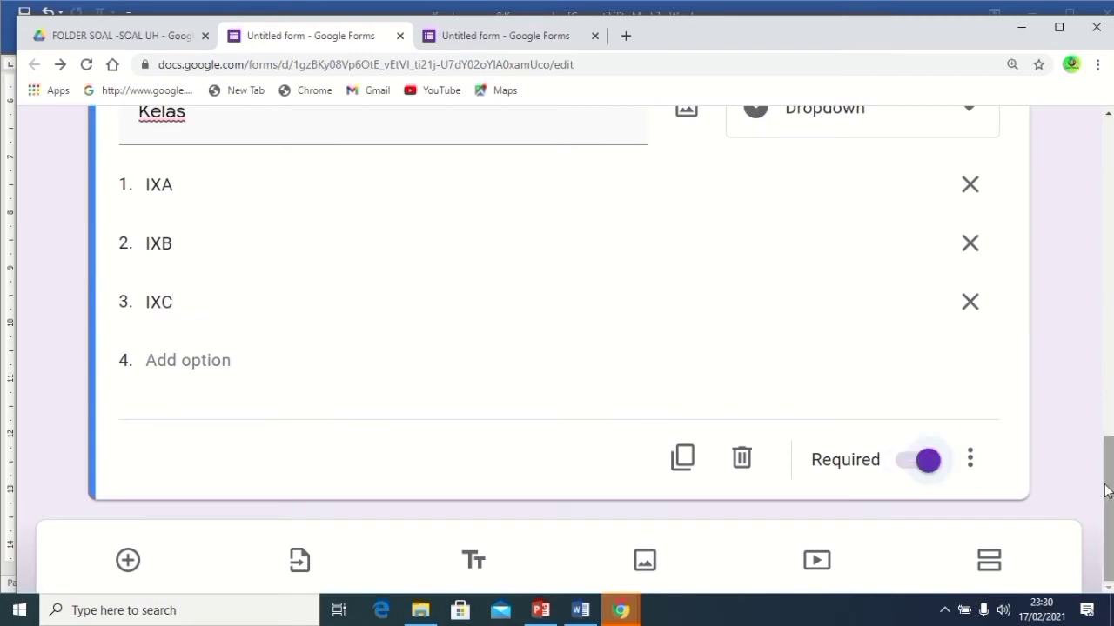
left_click_drag(1108, 492, 1110, 348)
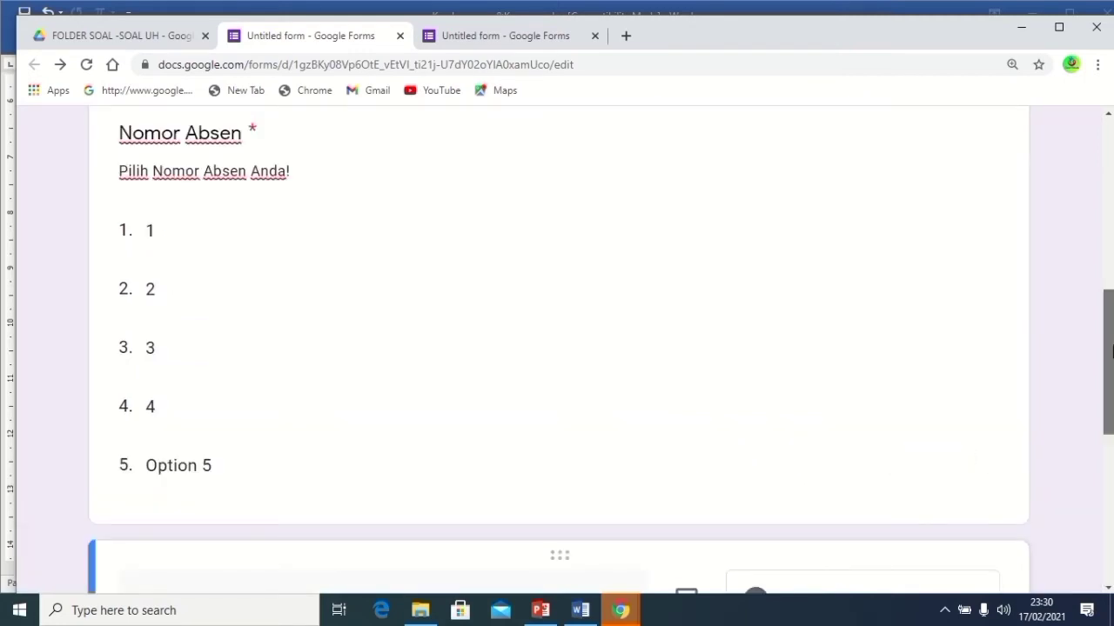
left_click(426, 408)
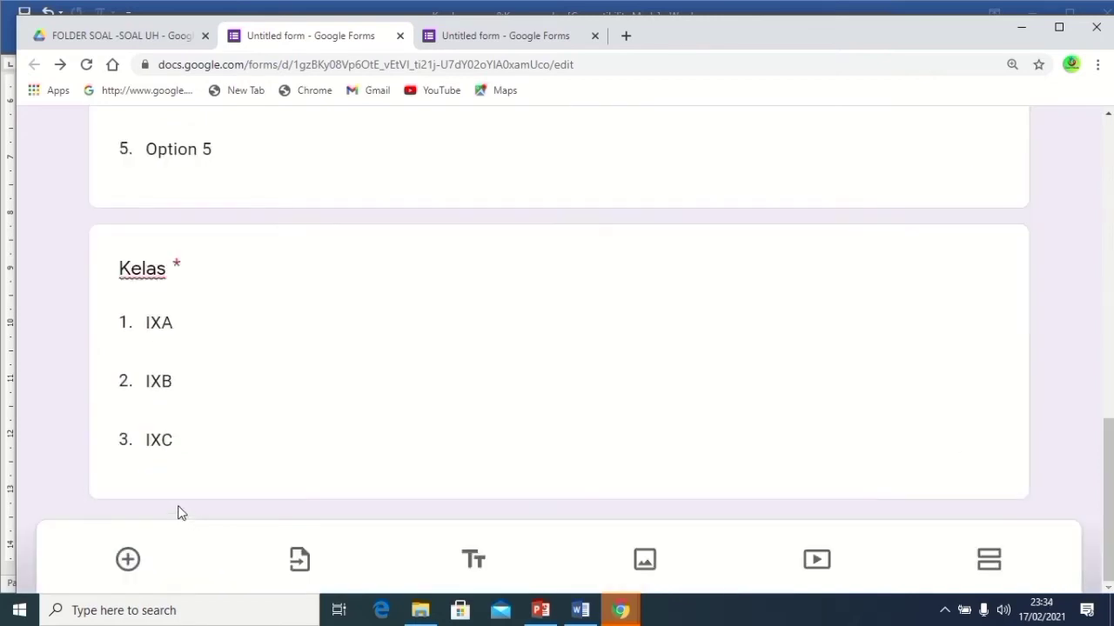
Add a new section after the "Kelas" question and title it "Naskah Soal".
left_click(151, 443)
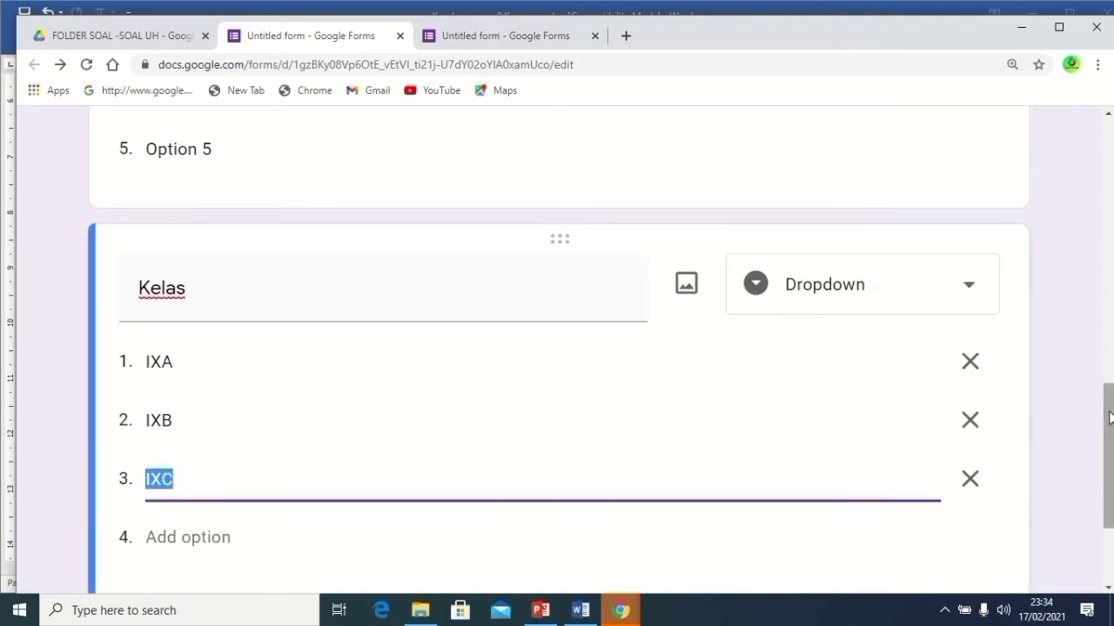
scroll(1109, 418, "down", 2)
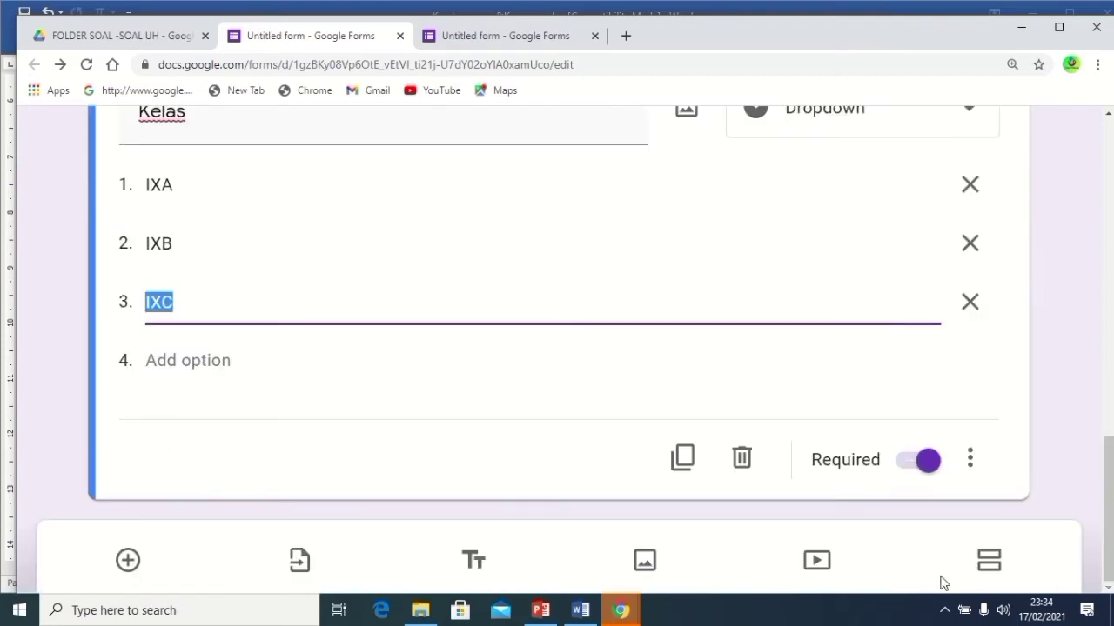
left_click(994, 563)
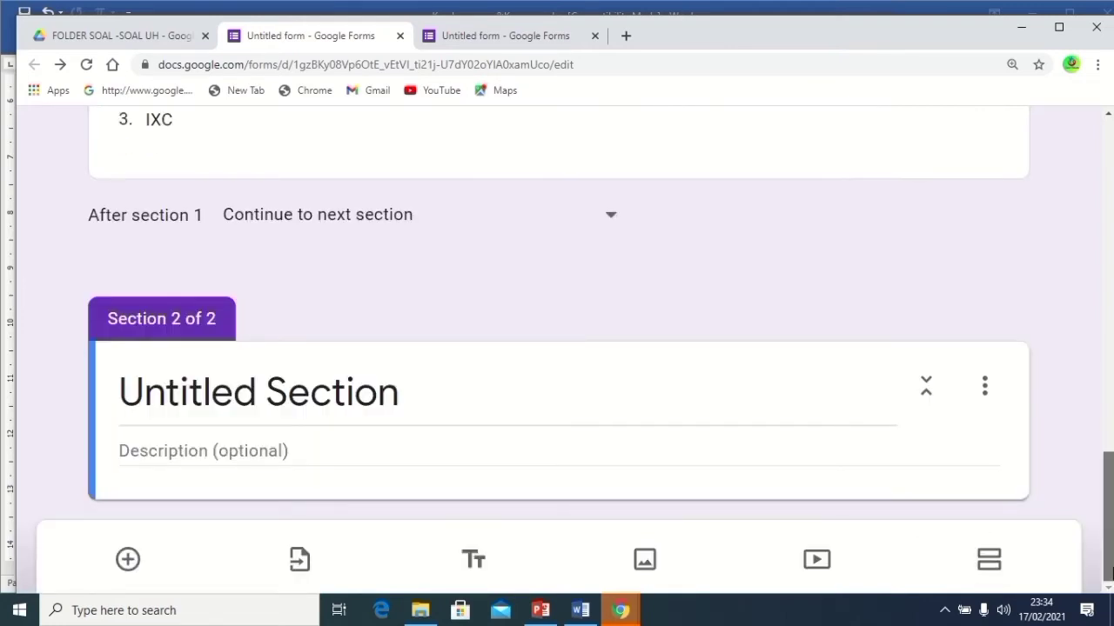
left_click(127, 398)
type("Na")
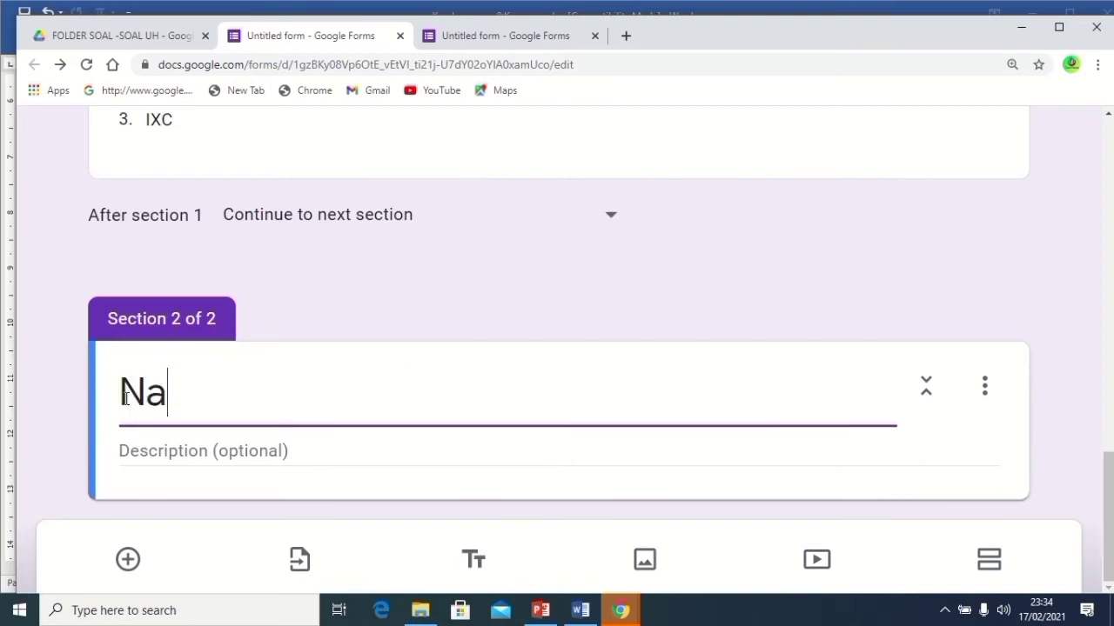
type("skah S")
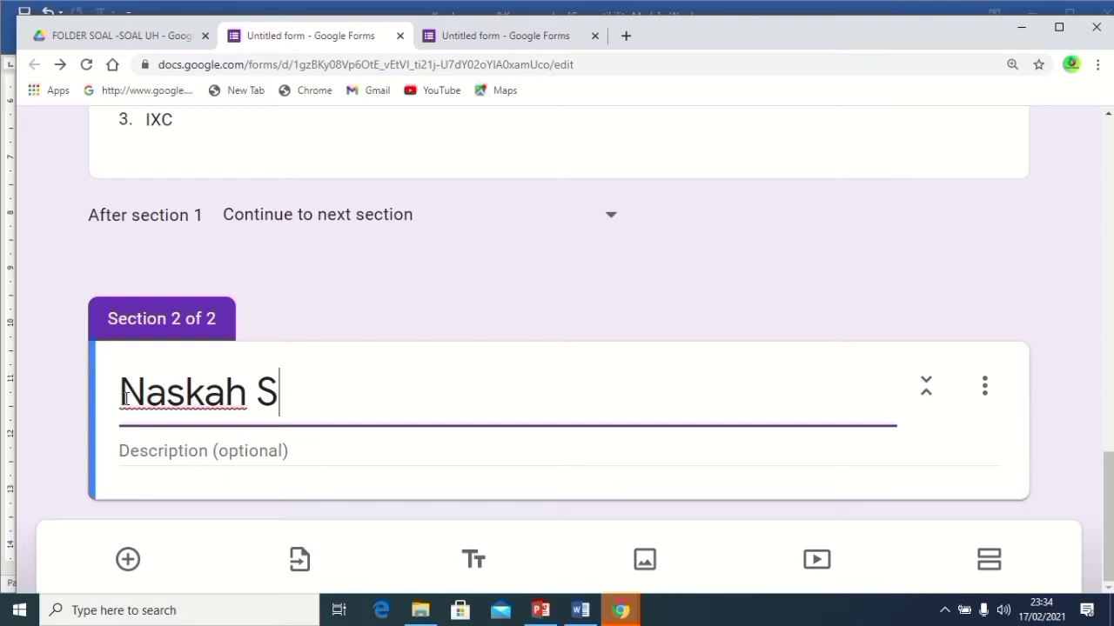
type("oal")
scroll(1111, 498, "up", 1)
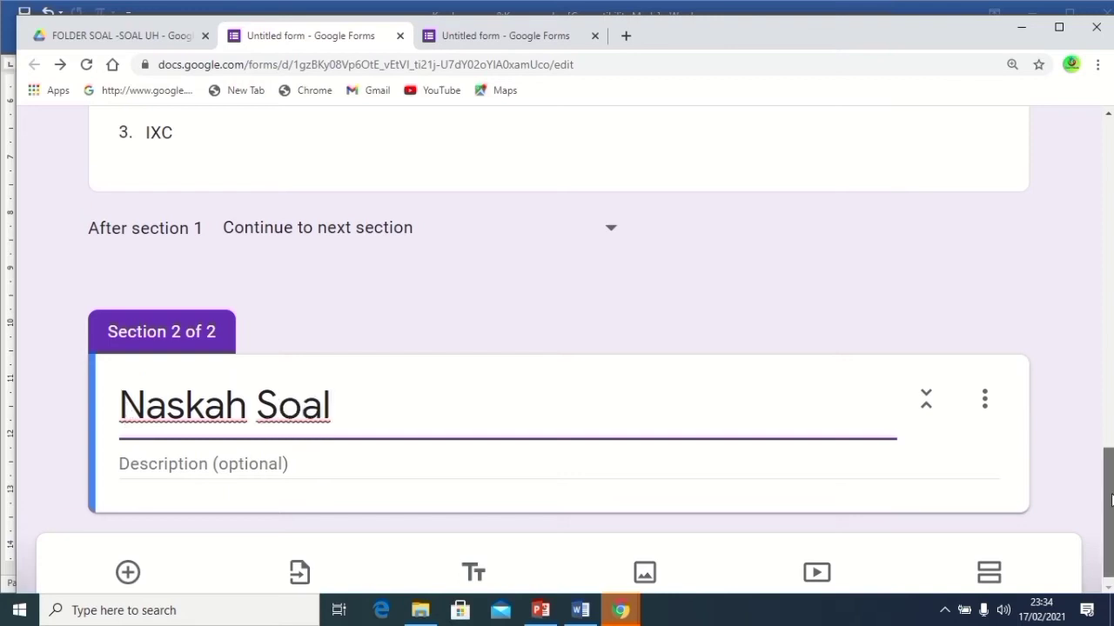
scroll(1111, 498, "down", 1)
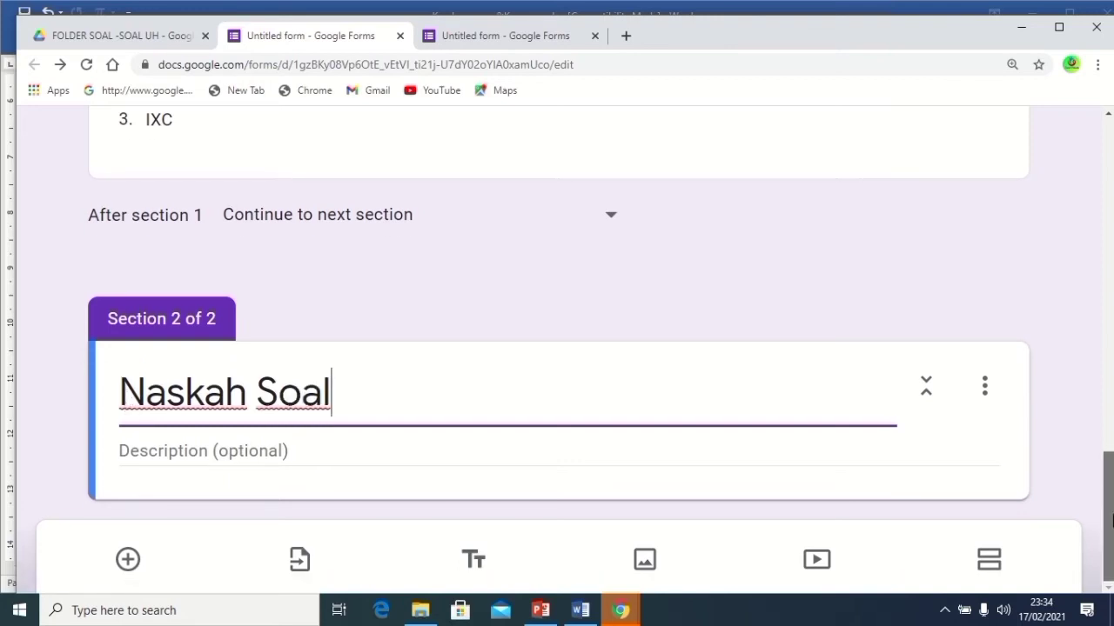
Enter the description "Pilih jawaban yang benar" for the "Naskah Soal" section.
left_click(121, 453)
type("Pilih Jawab")
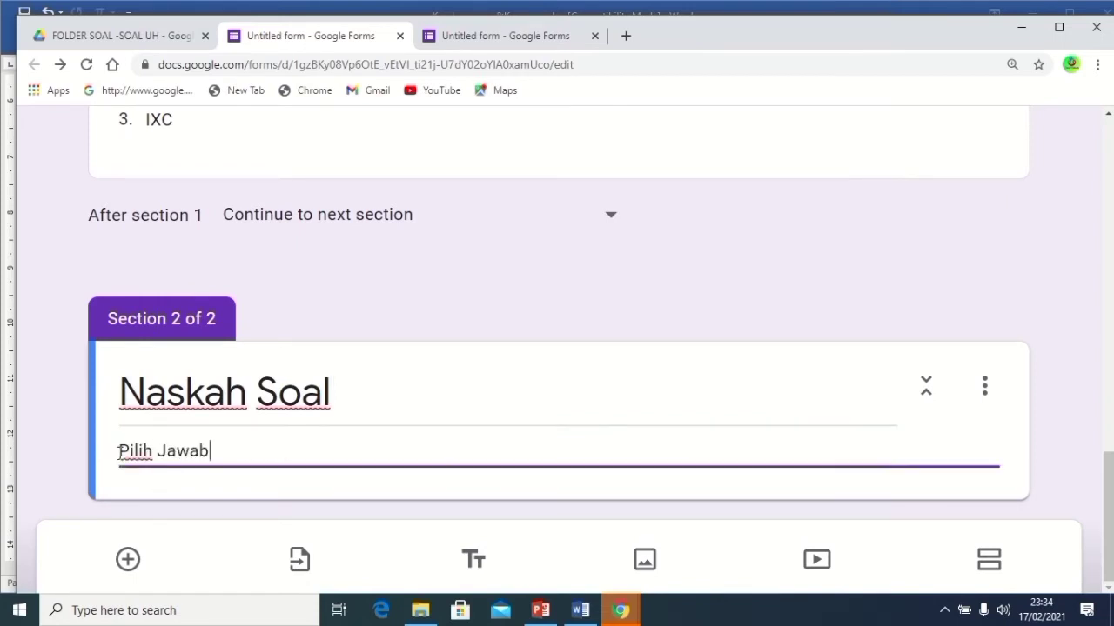
type("an yang b")
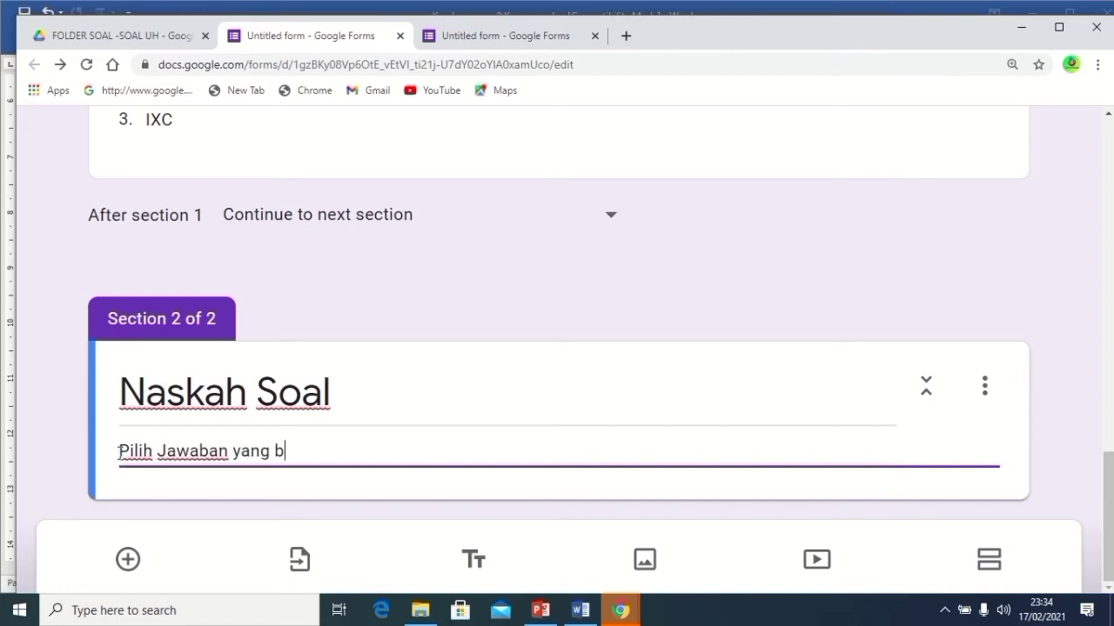
type("enar")
left_click(166, 448)
key("BackSpace")
type("j")
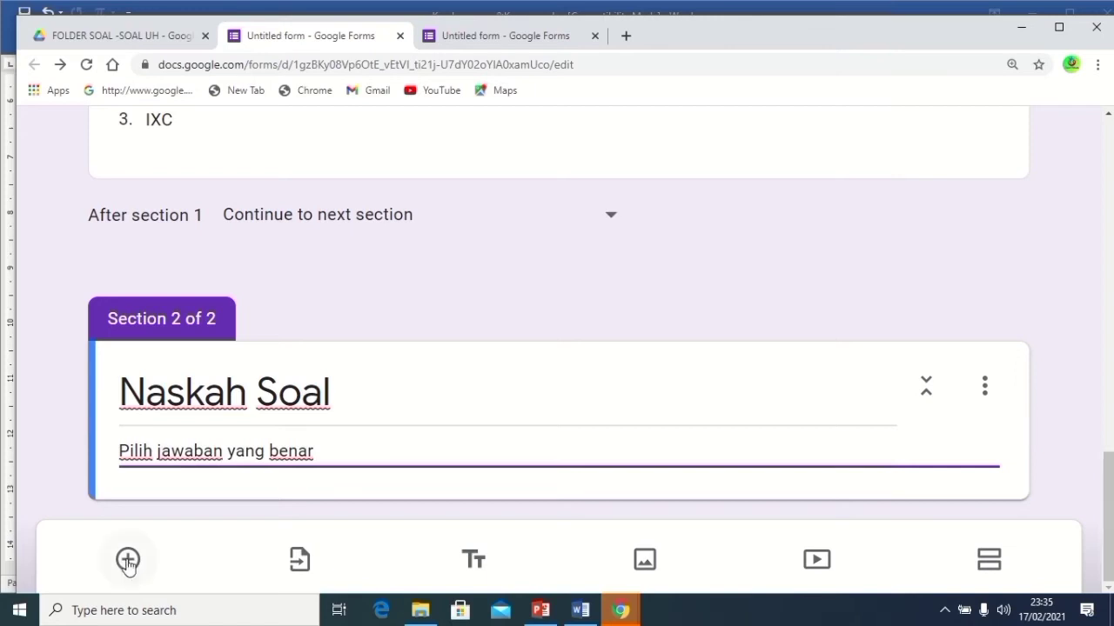
Add a question to the "Naskah Soal" section and insert Screenshot_1.png from E:\Kumpulan Soal SMP\SOAL ULANGAN KESEBANGUNAN as its image.
left_click(127, 562)
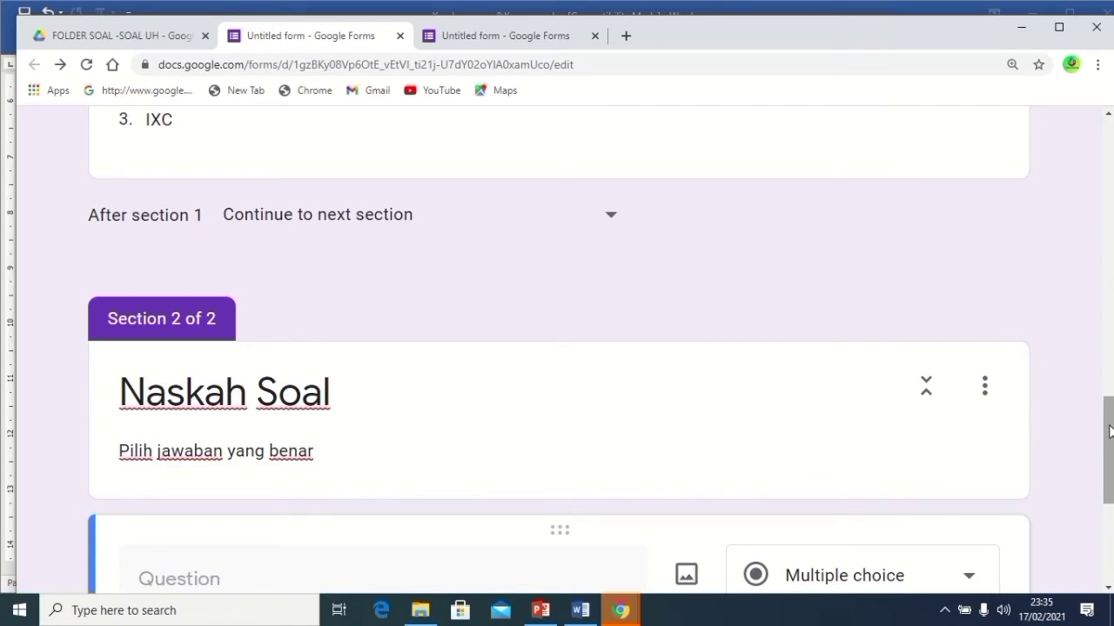
left_click_drag(1109, 431, 1110, 493)
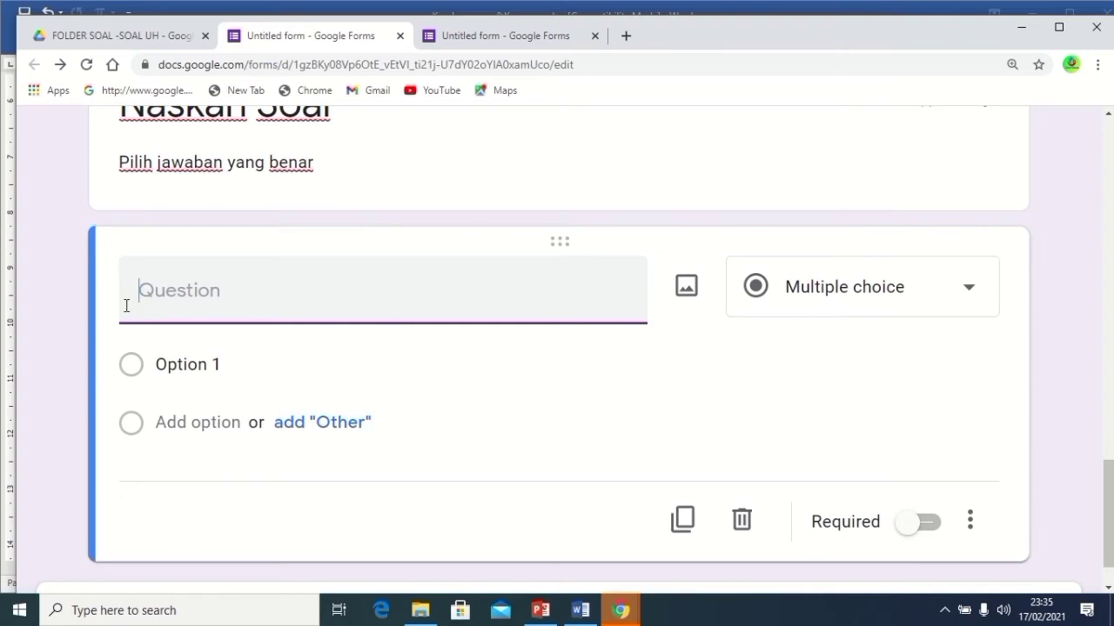
left_click(687, 288)
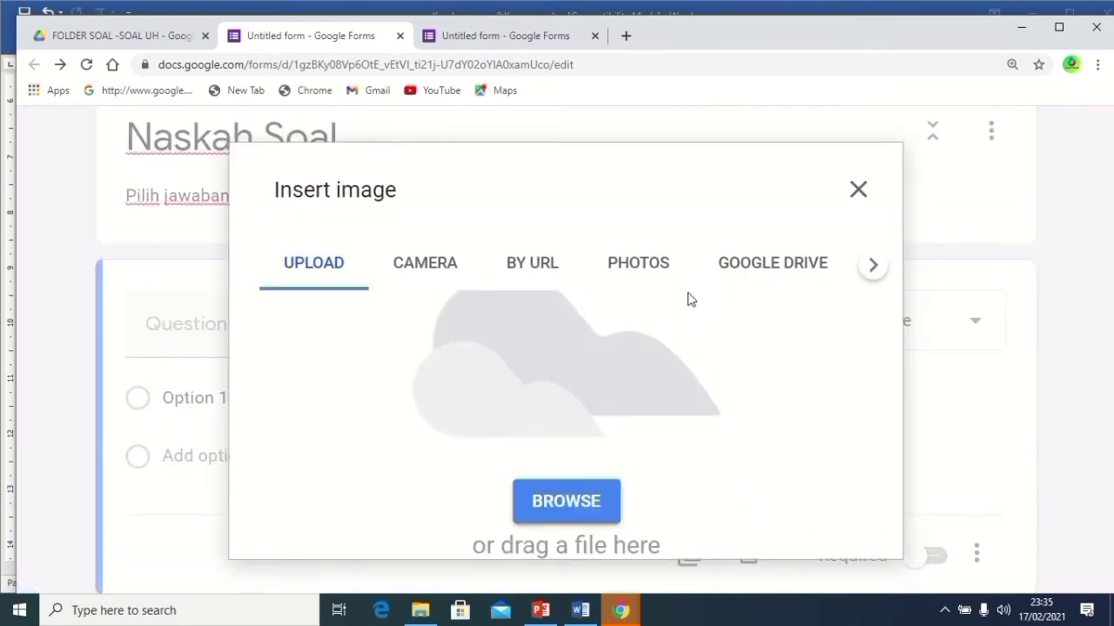
left_click(574, 510)
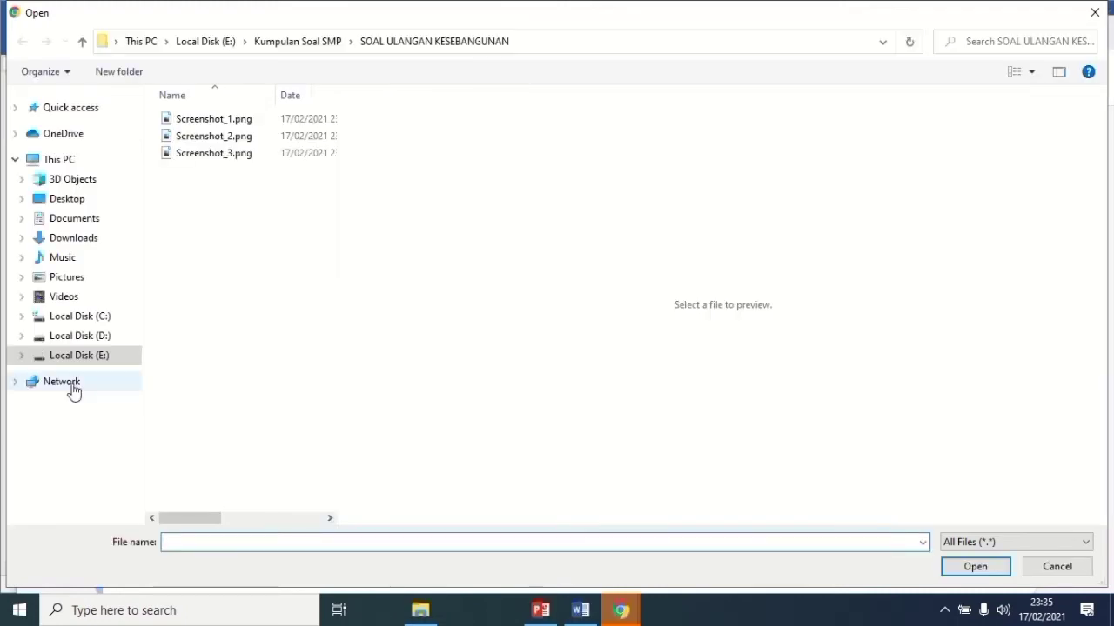
left_click(88, 361)
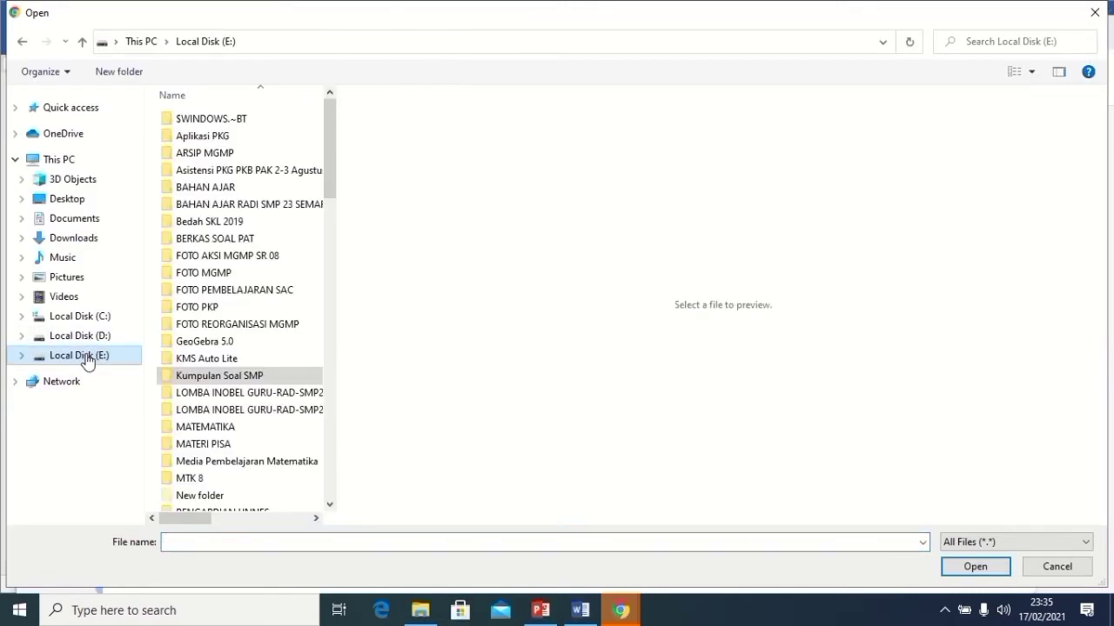
left_click(211, 375)
double_click(210, 381)
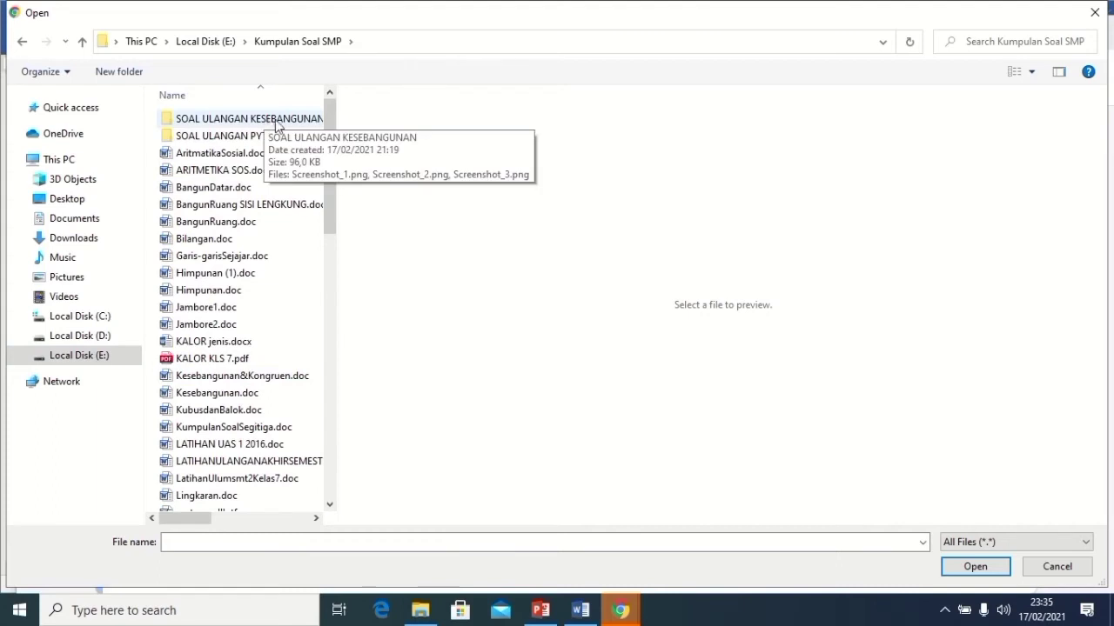
double_click(272, 124)
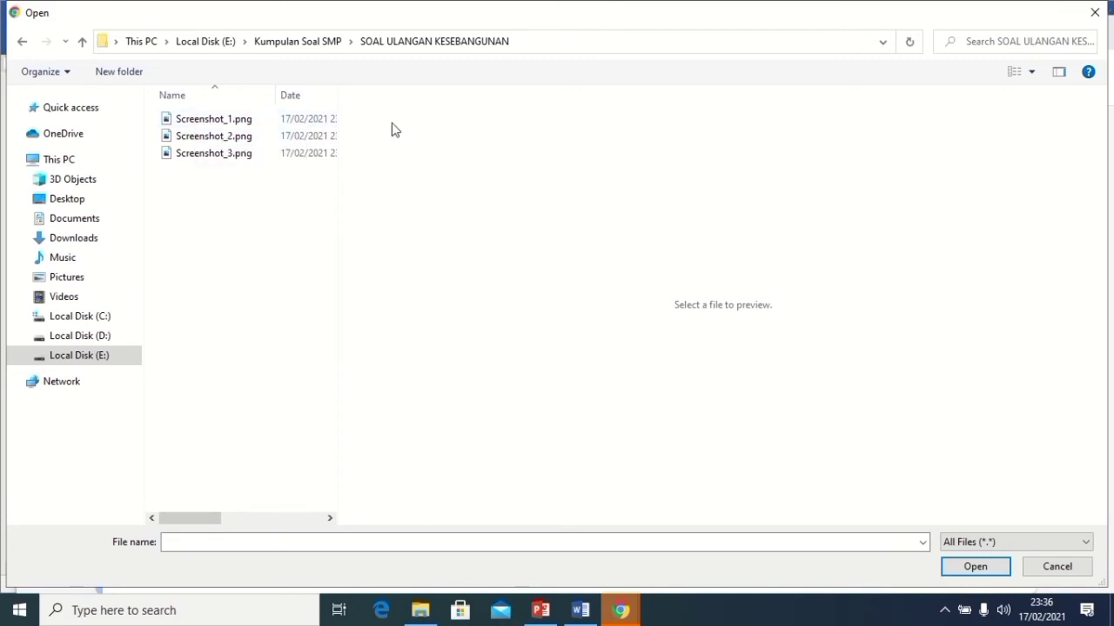
double_click(199, 127)
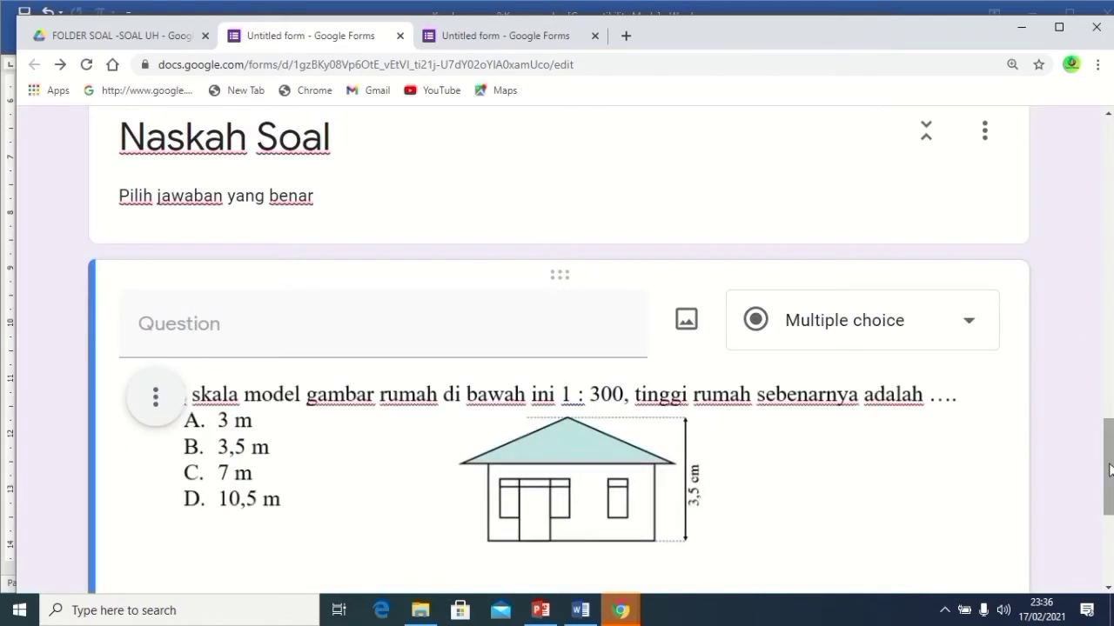
Give the house-scale question the four answer options A, B, C and D, using the suggested options.
left_click_drag(1111, 453, 1112, 495)
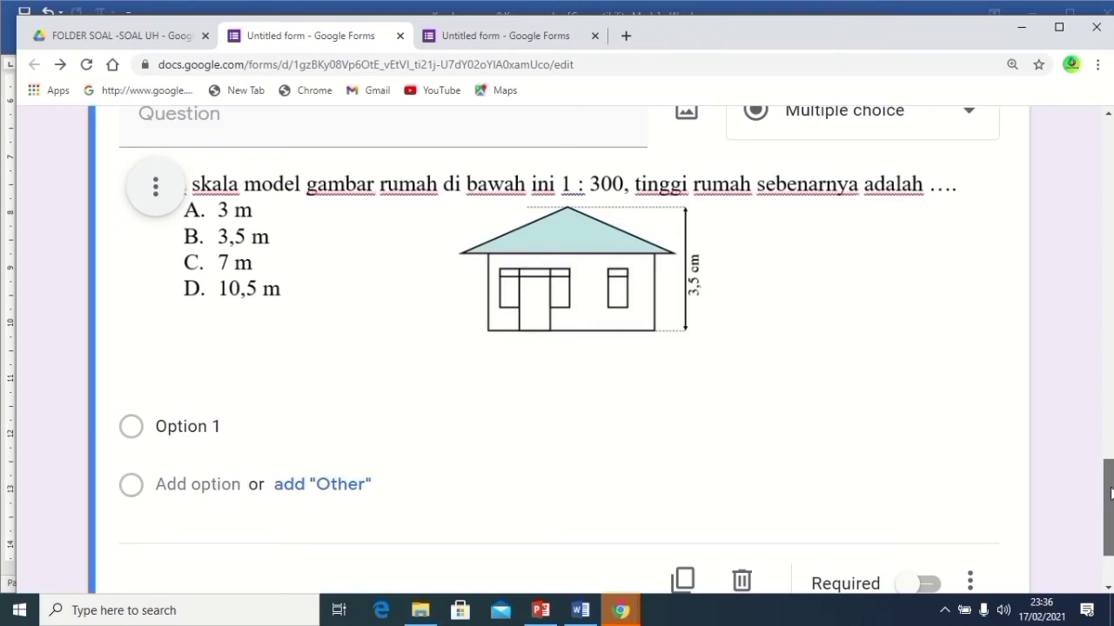
left_click_drag(1111, 494, 1111, 497)
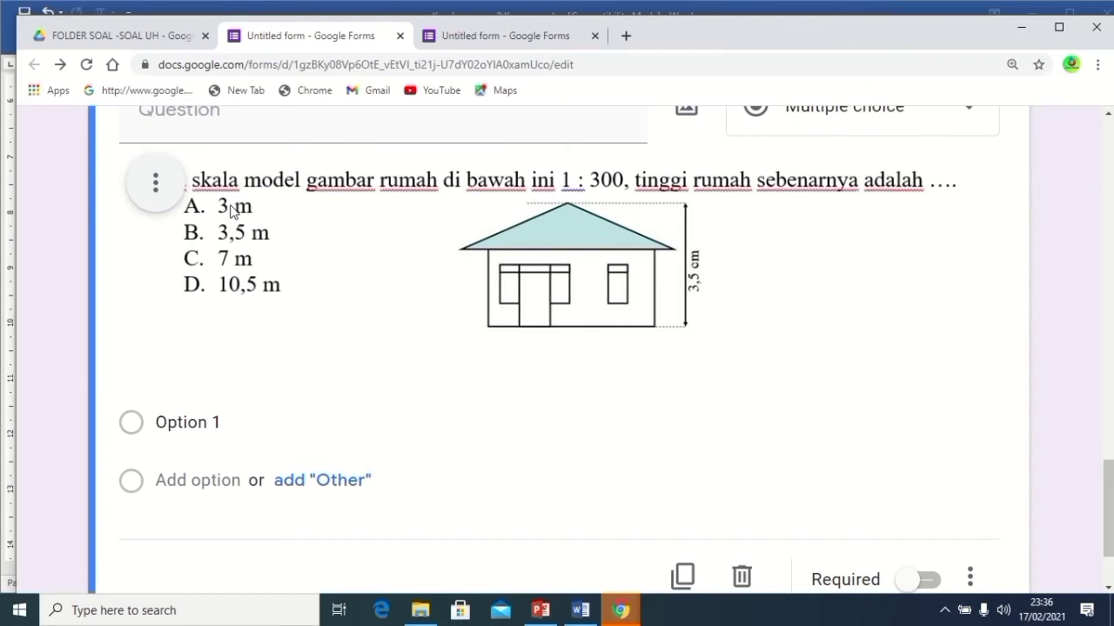
left_click(176, 426)
left_click(233, 211)
left_click(176, 426)
left_click(233, 212)
left_click(176, 426)
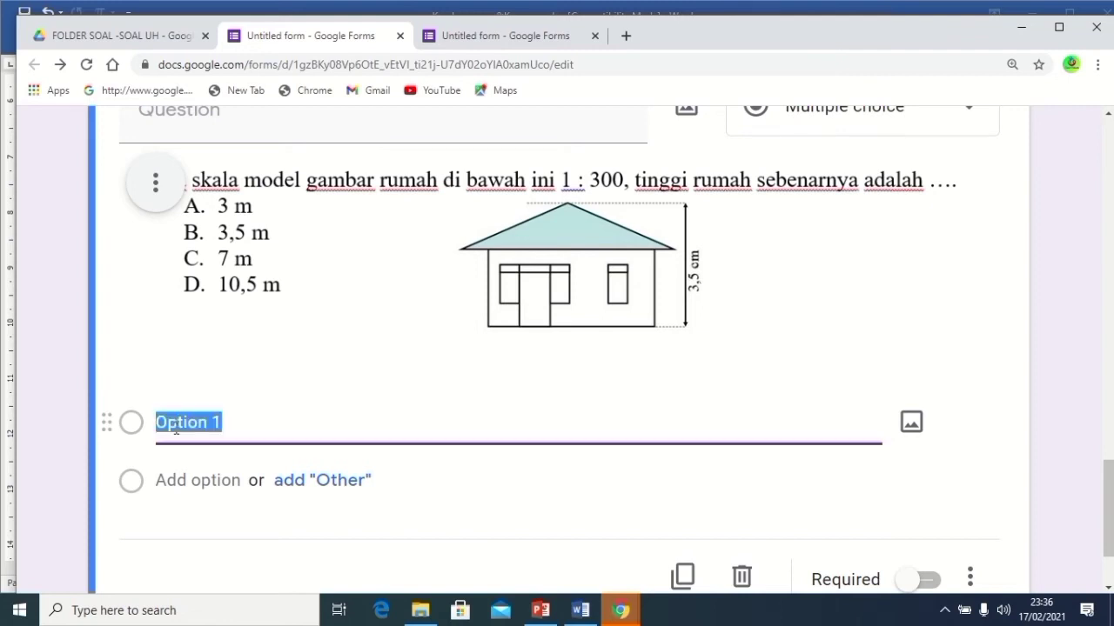
type("A")
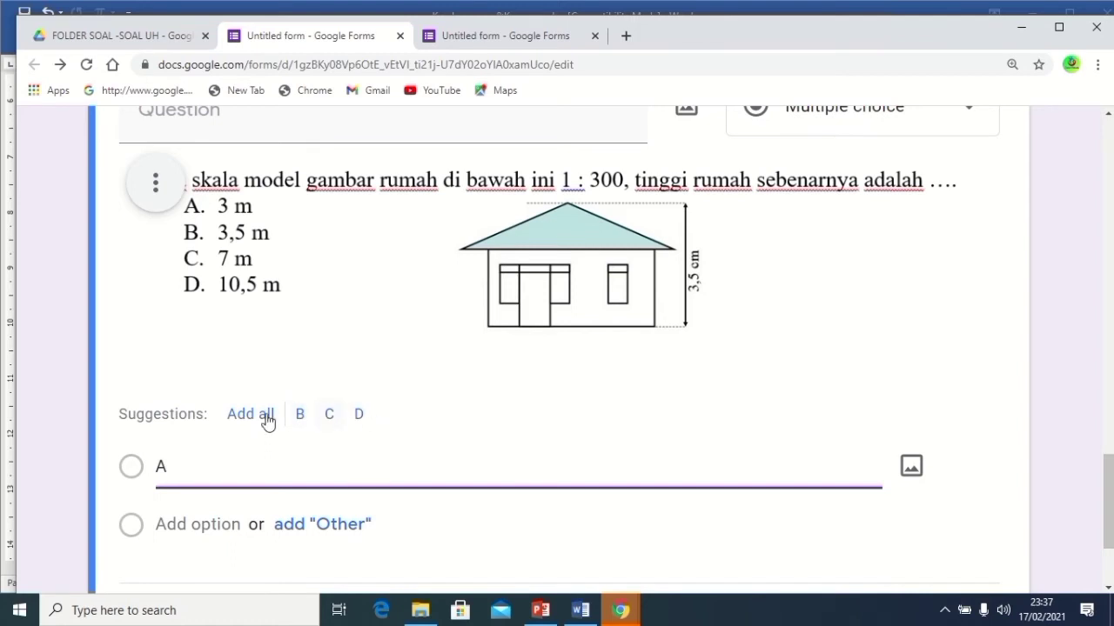
left_click(252, 415)
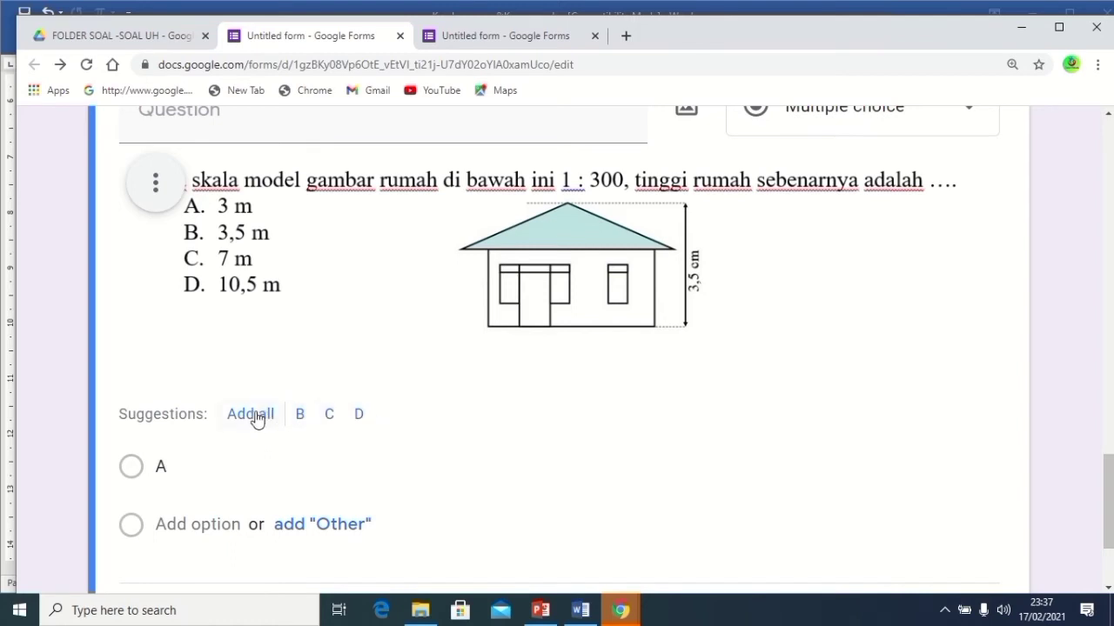
left_click(254, 415)
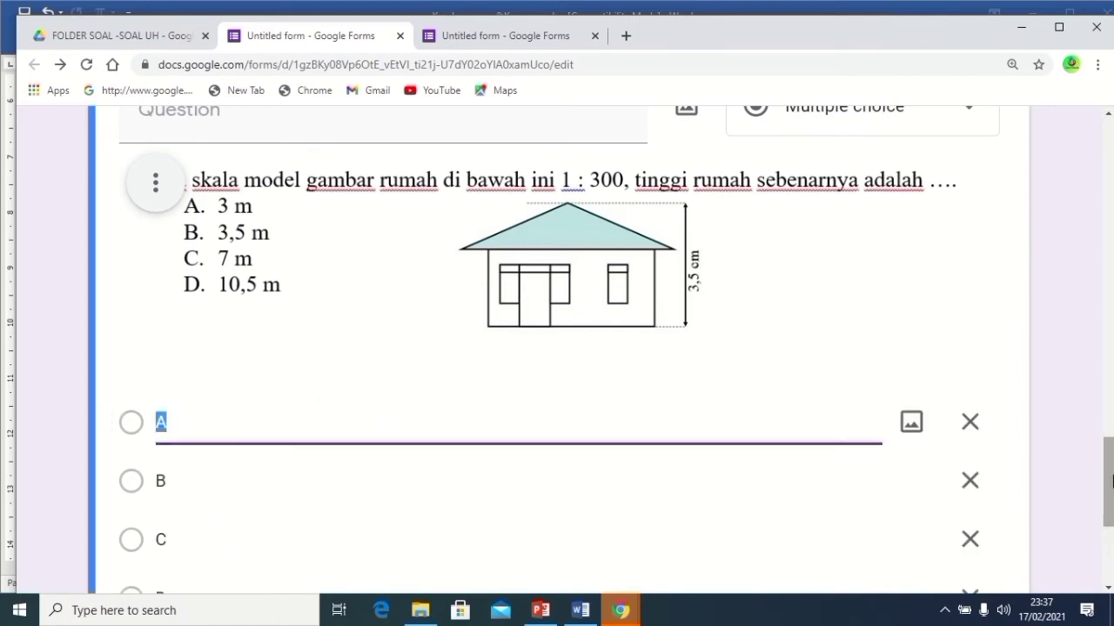
Add another multiple-choice question after the house-scale question and insert Screenshot_2.png as its image.
left_click_drag(1110, 483, 1110, 497)
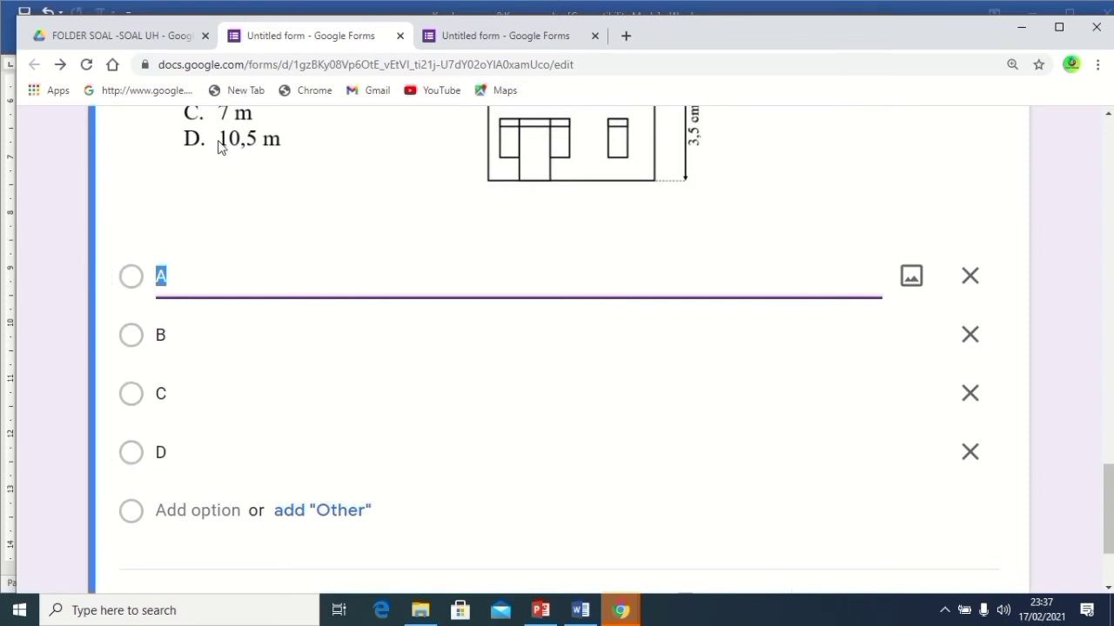
left_click_drag(1110, 524, 1112, 491)
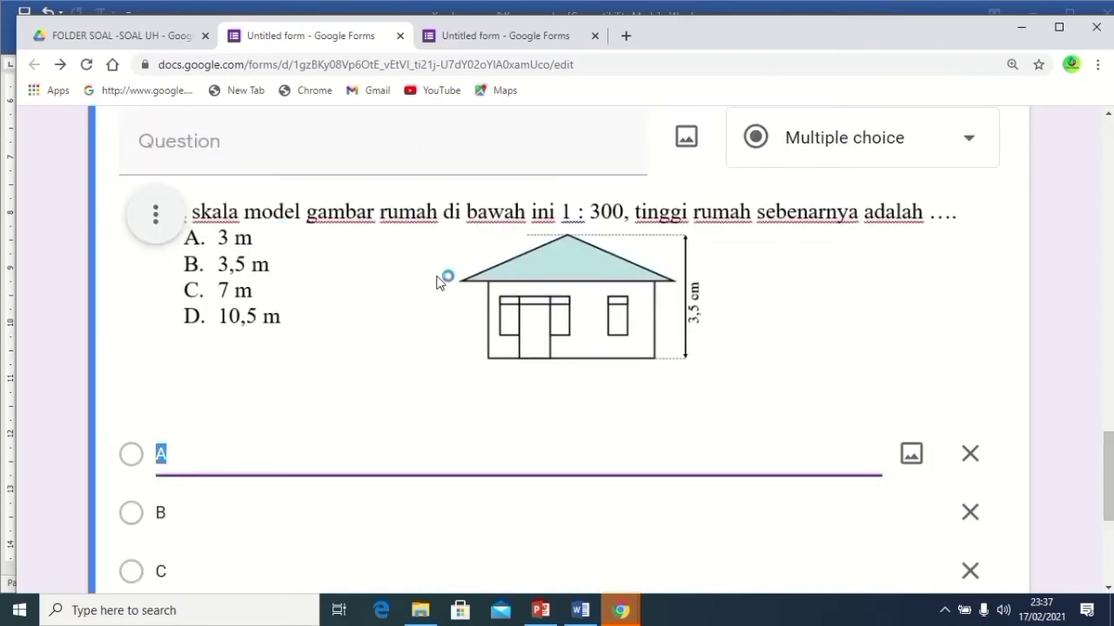
left_click_drag(1112, 479, 1112, 540)
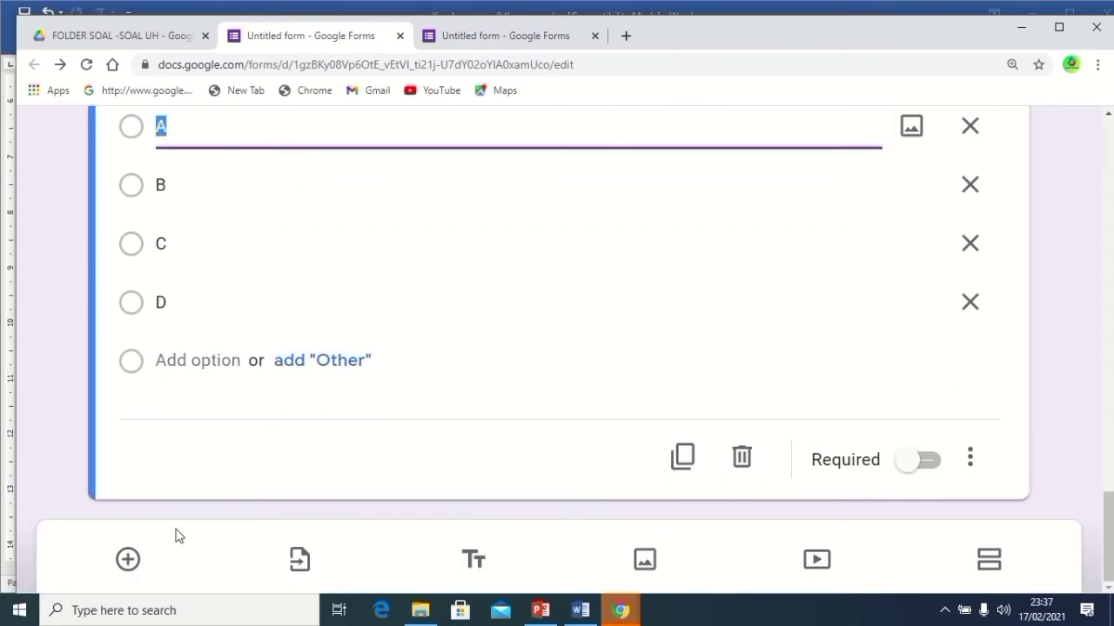
left_click(126, 561)
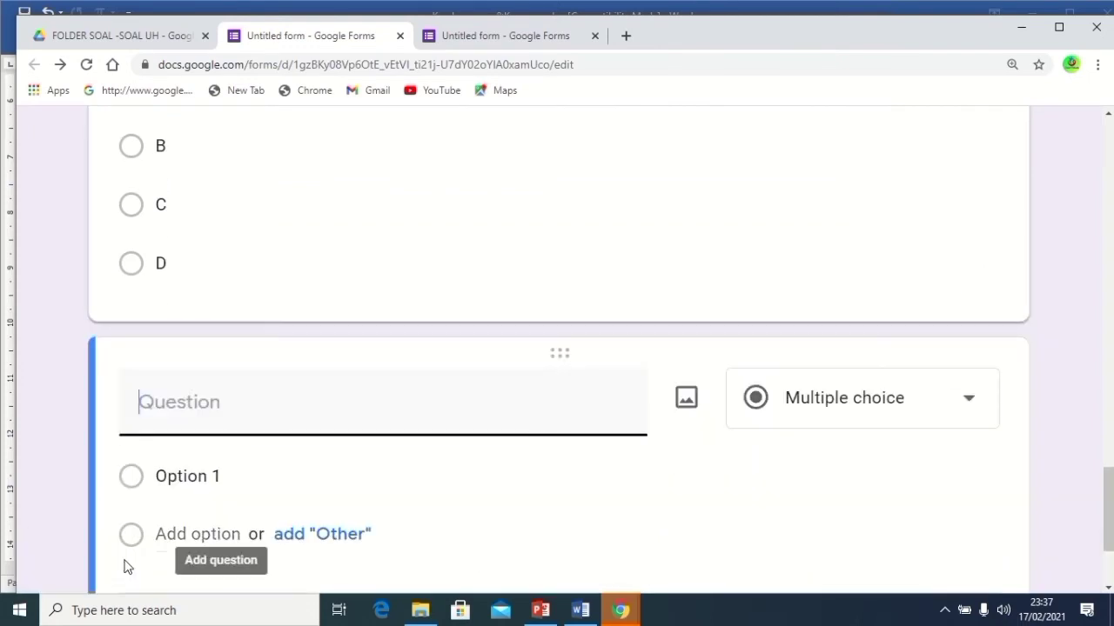
left_click(689, 409)
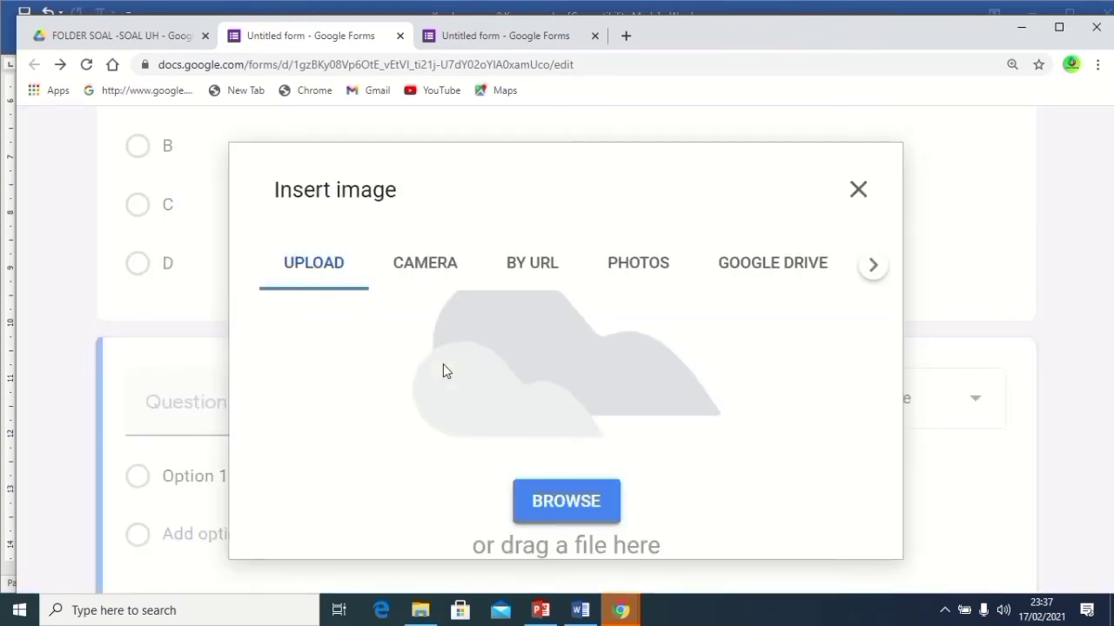
left_click(563, 503)
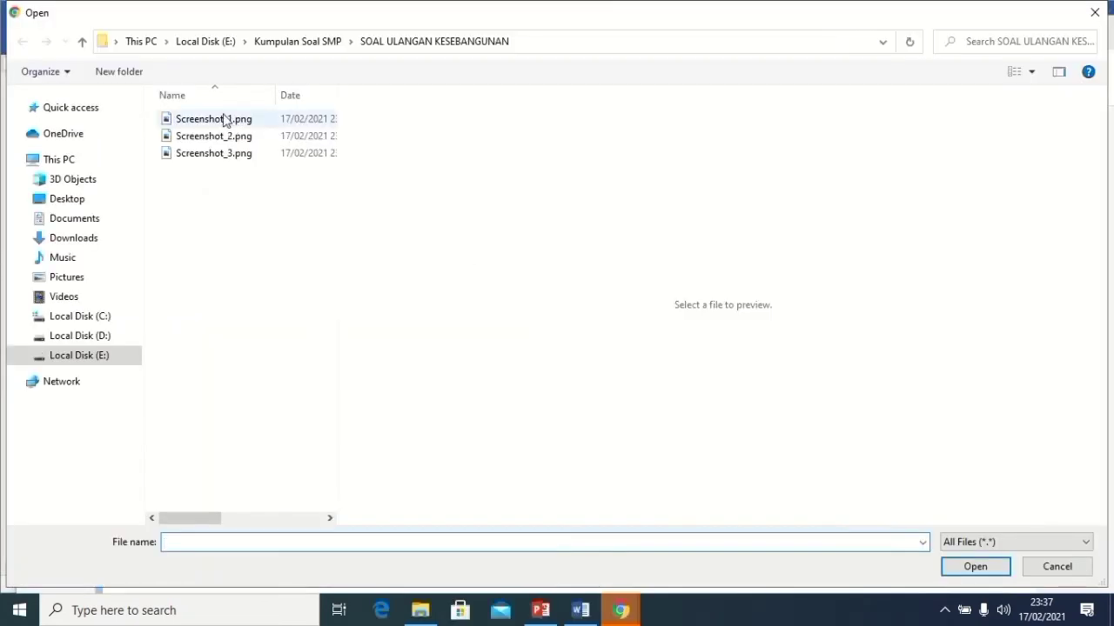
double_click(217, 140)
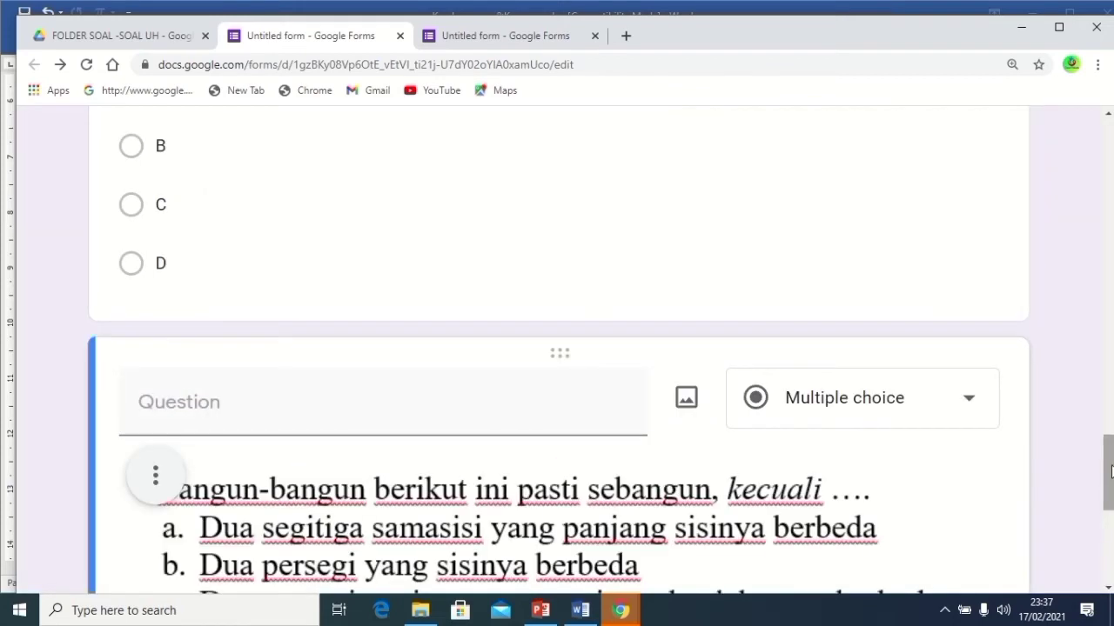
Give the "Bangun-bangun berikut ini pasti sebangun" question the answer options A, B, C and D, using the suggested options.
left_click_drag(1111, 471, 1111, 528)
left_click(157, 388)
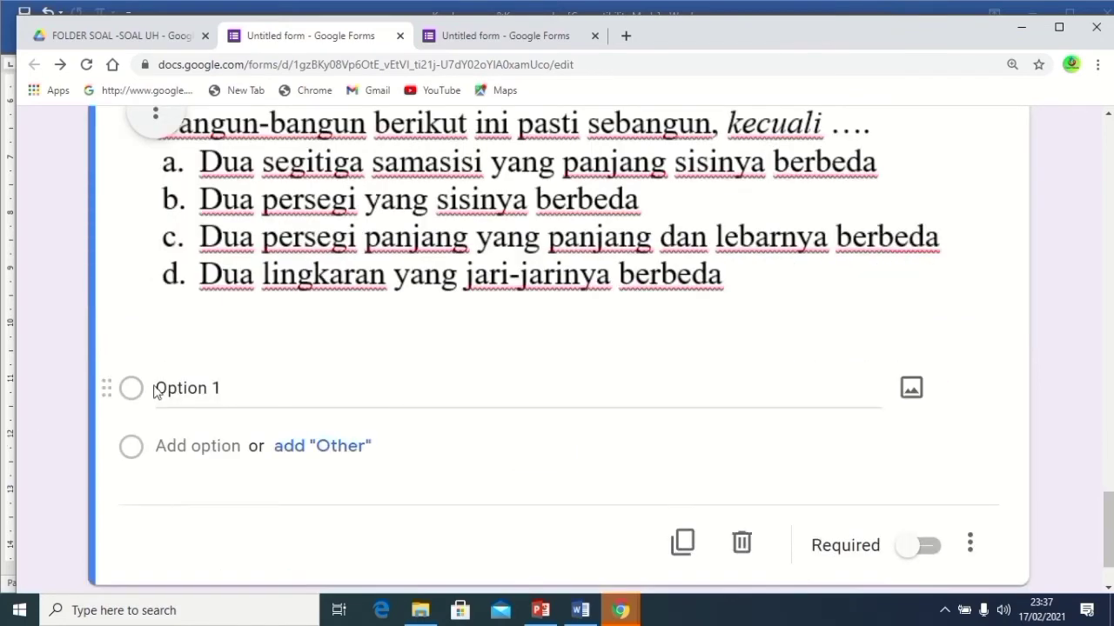
triple_click(157, 388)
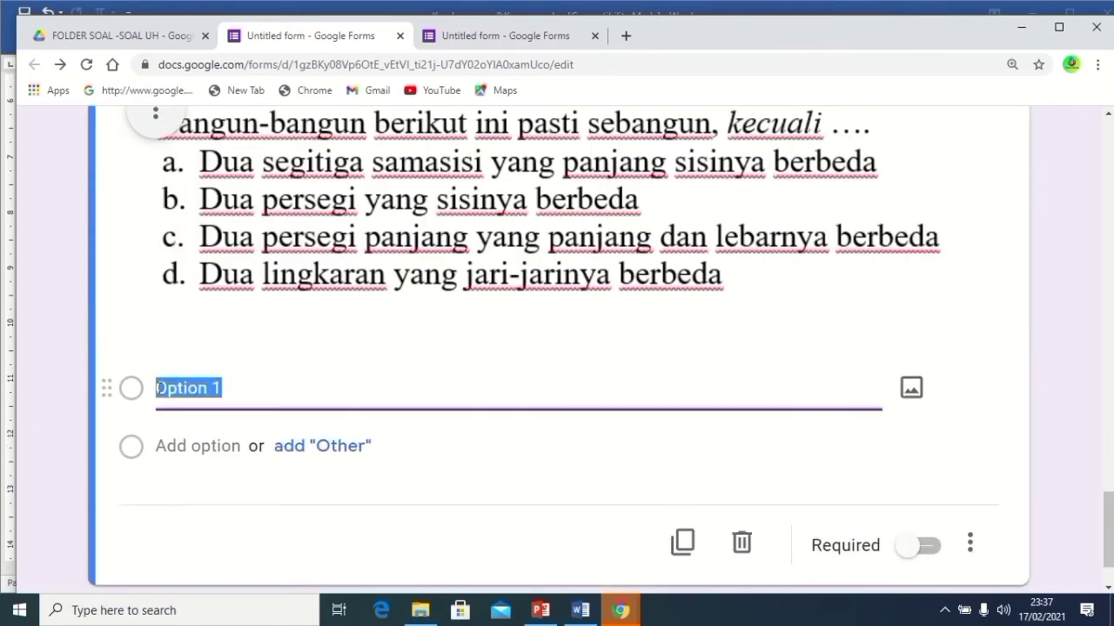
type("A")
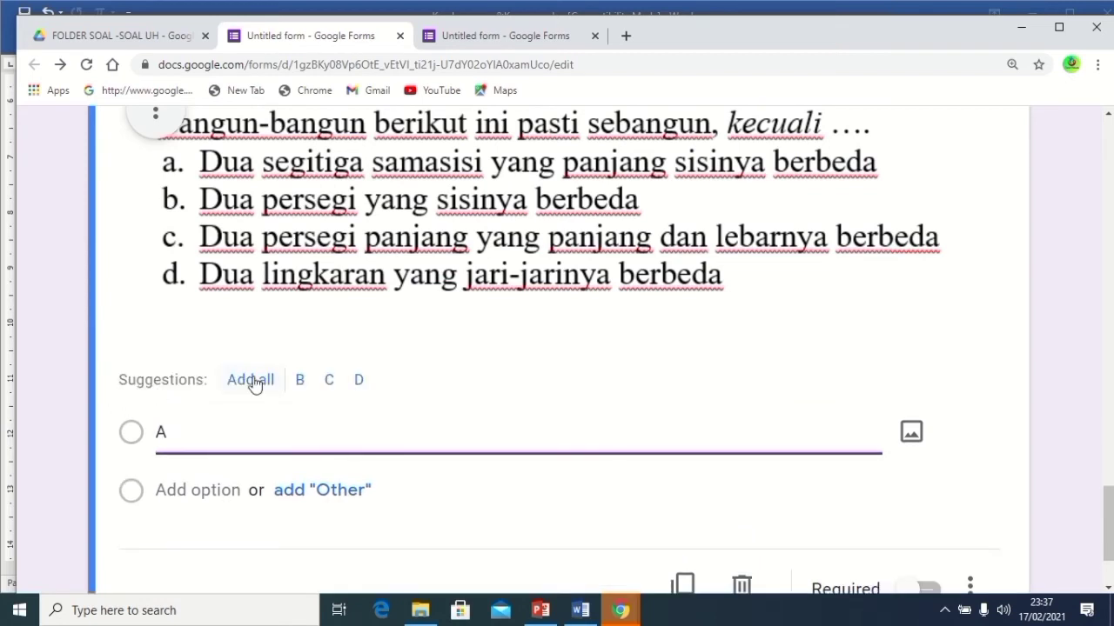
left_click(250, 381)
Add a third multiple-choice question at the end of the section and insert Screenshot_3.png as its image.
scroll(1110, 492, "down", 3)
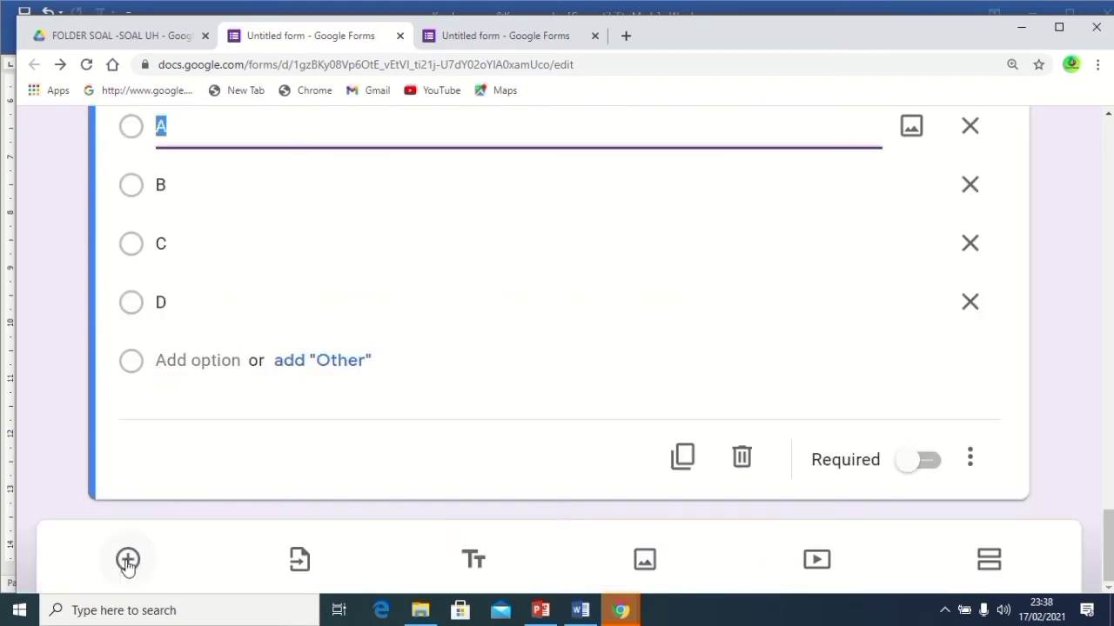
left_click(127, 561)
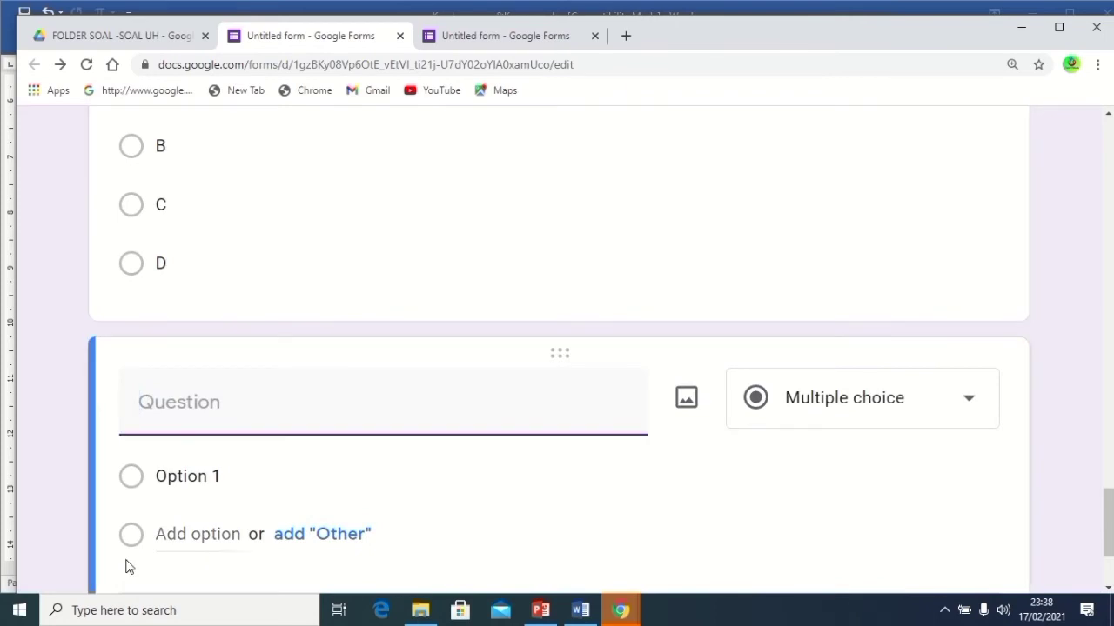
left_click(686, 400)
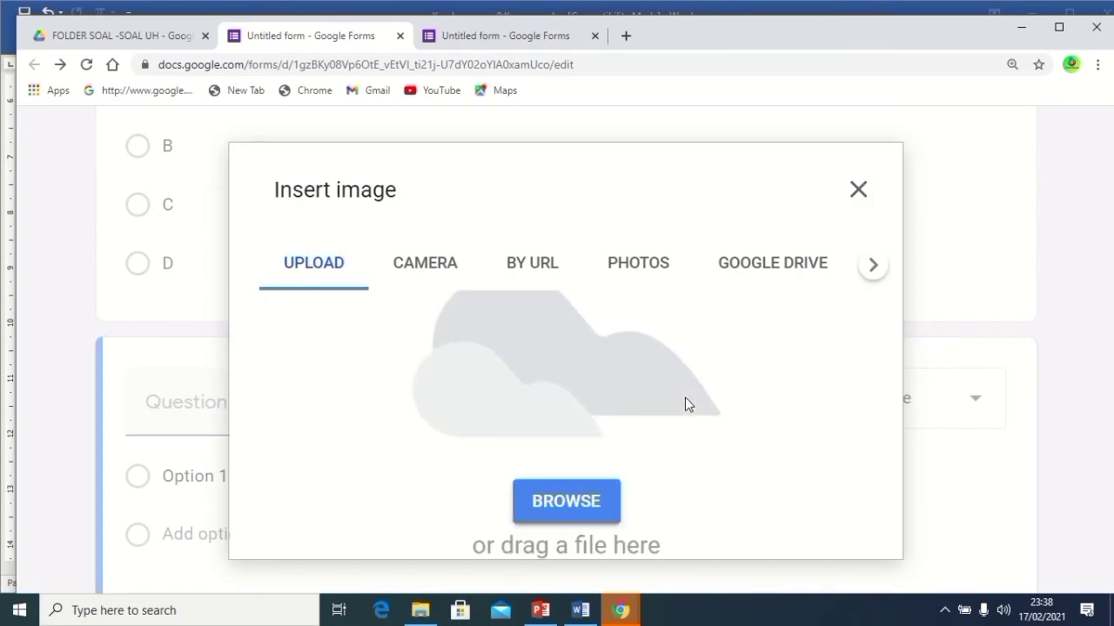
left_click(570, 504)
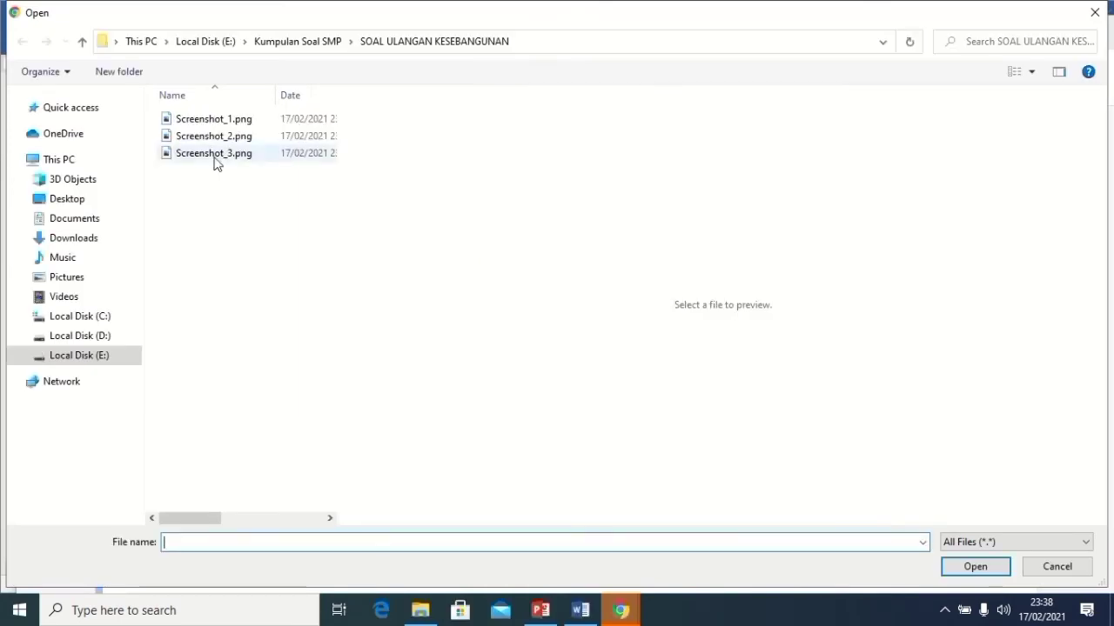
double_click(214, 157)
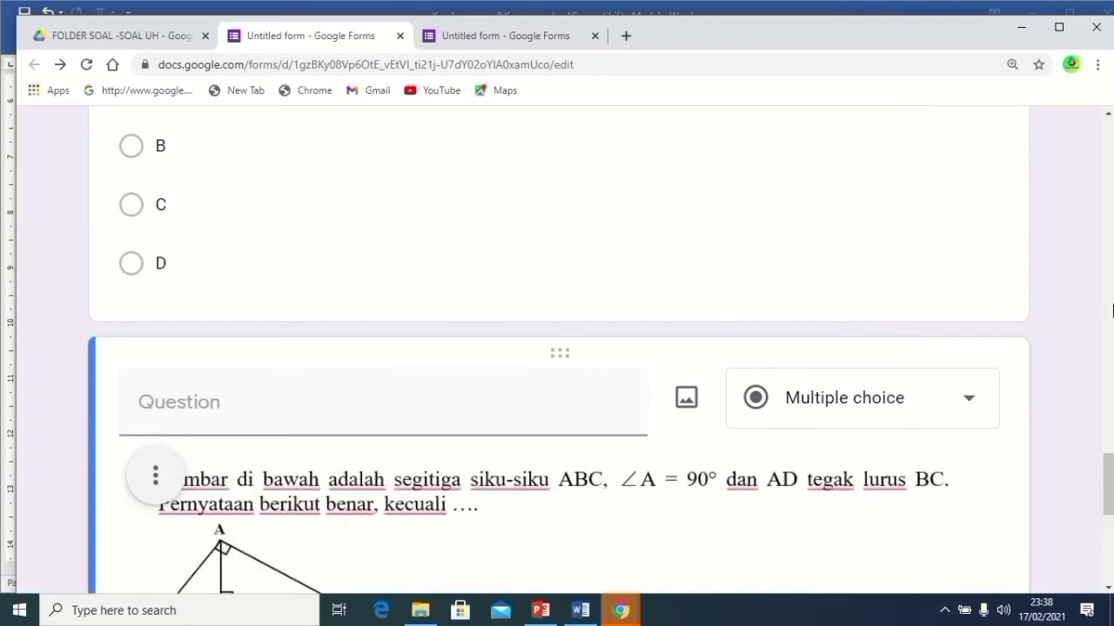
Give the right-triangle ABC question the answer options A, B, C and D, using the suggested options.
left_click_drag(1111, 474, 1112, 505)
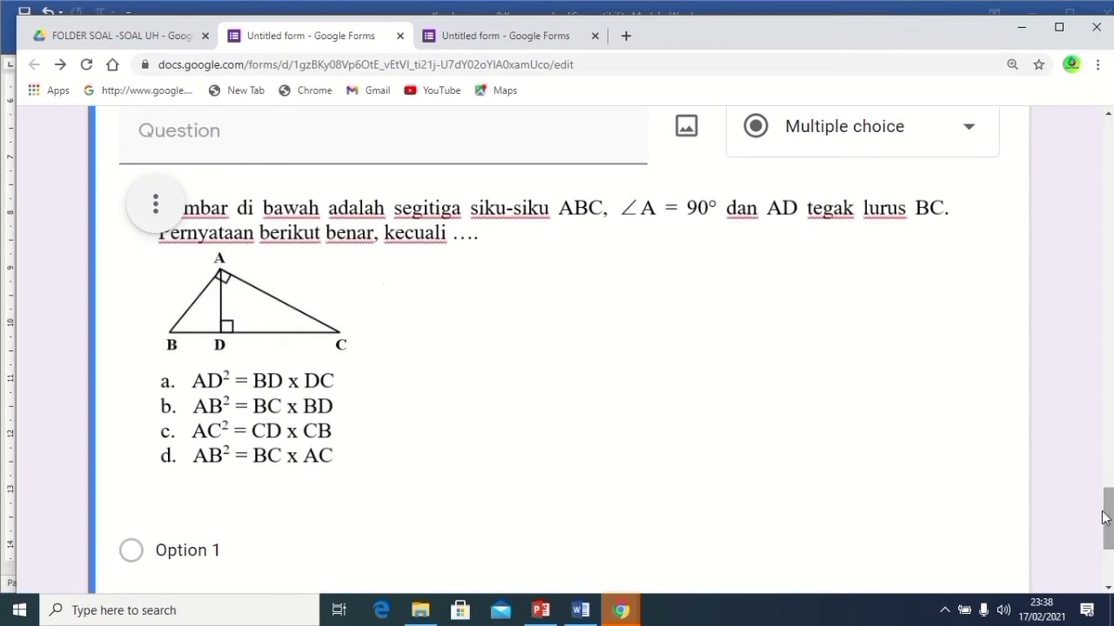
scroll(410, 412, "down", 3)
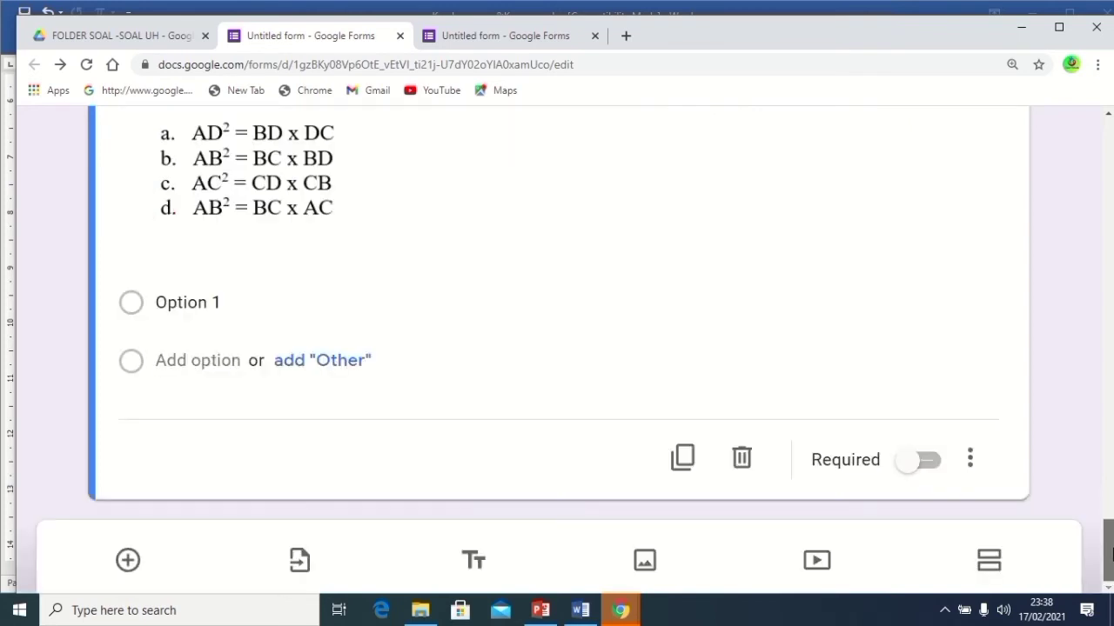
left_click(171, 302)
type("A")
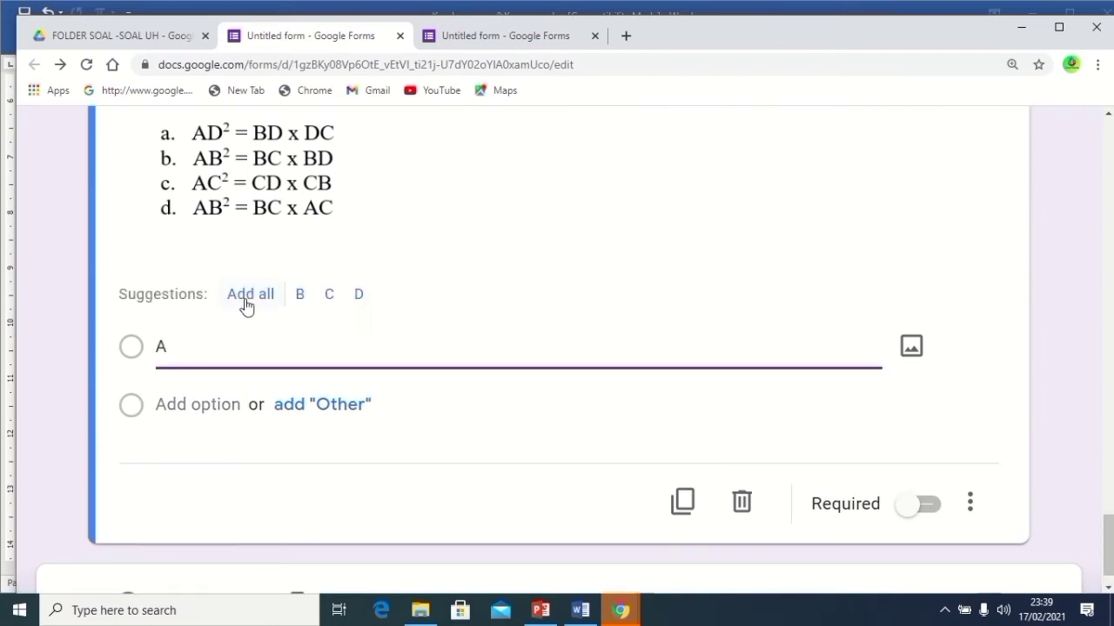
left_click(247, 300)
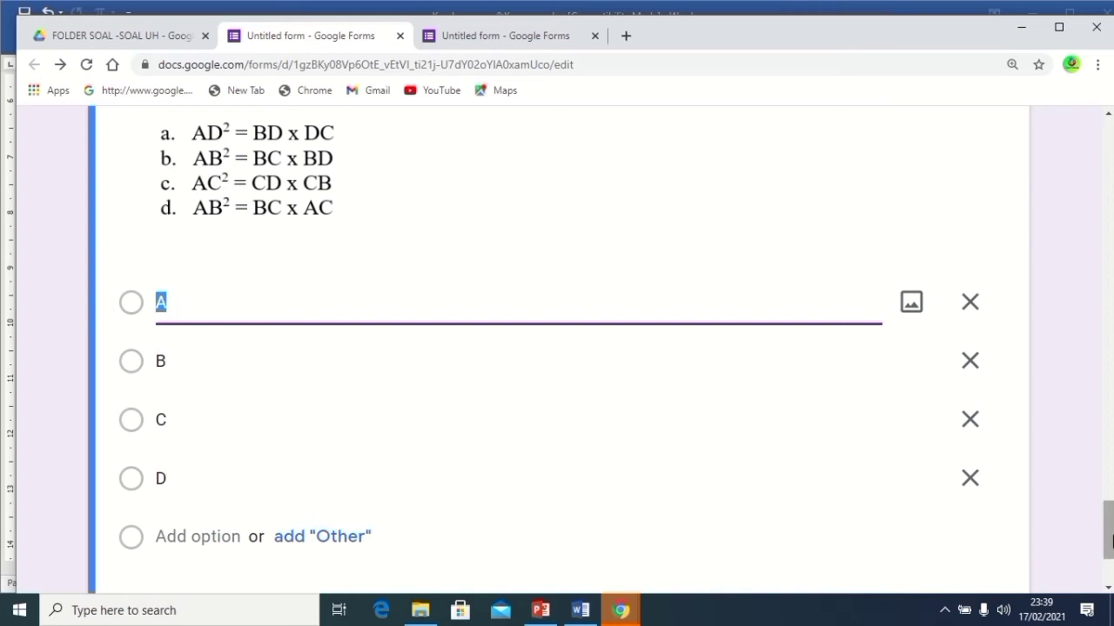
Turn the form into a quiz in its settings and stop respondents from seeing the correct answers.
left_click_drag(1110, 540, 1110, 128)
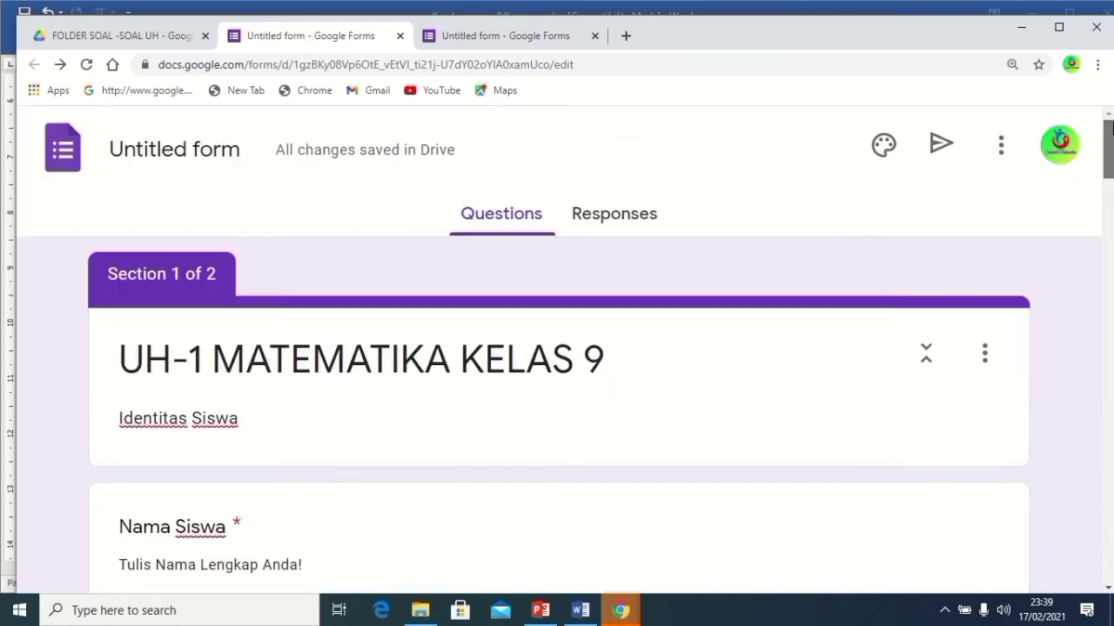
left_click(1002, 150)
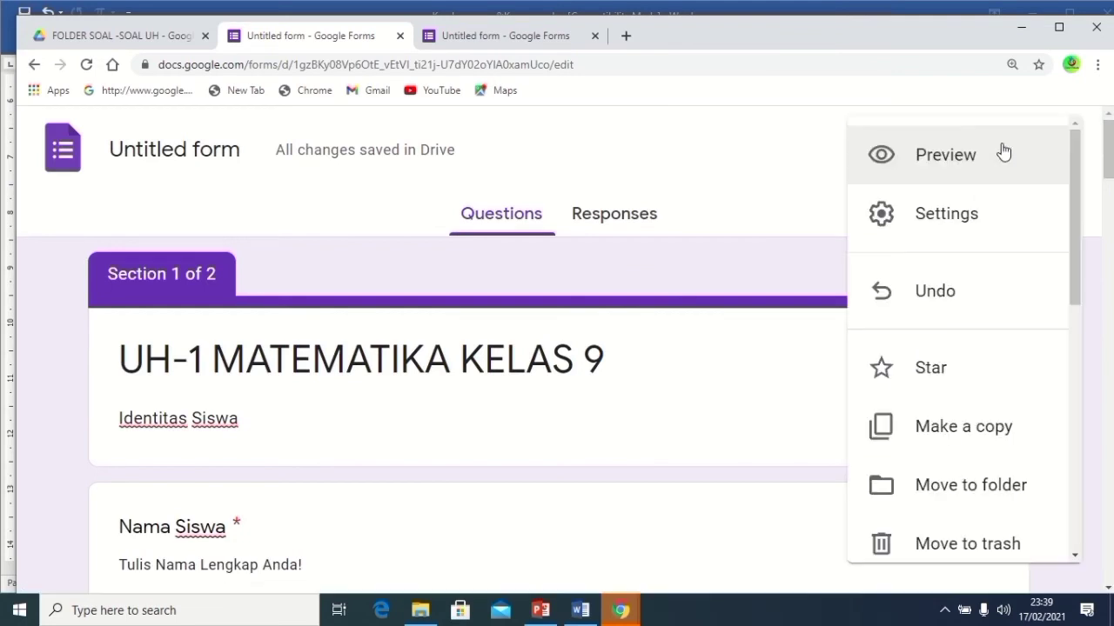
left_click(937, 221)
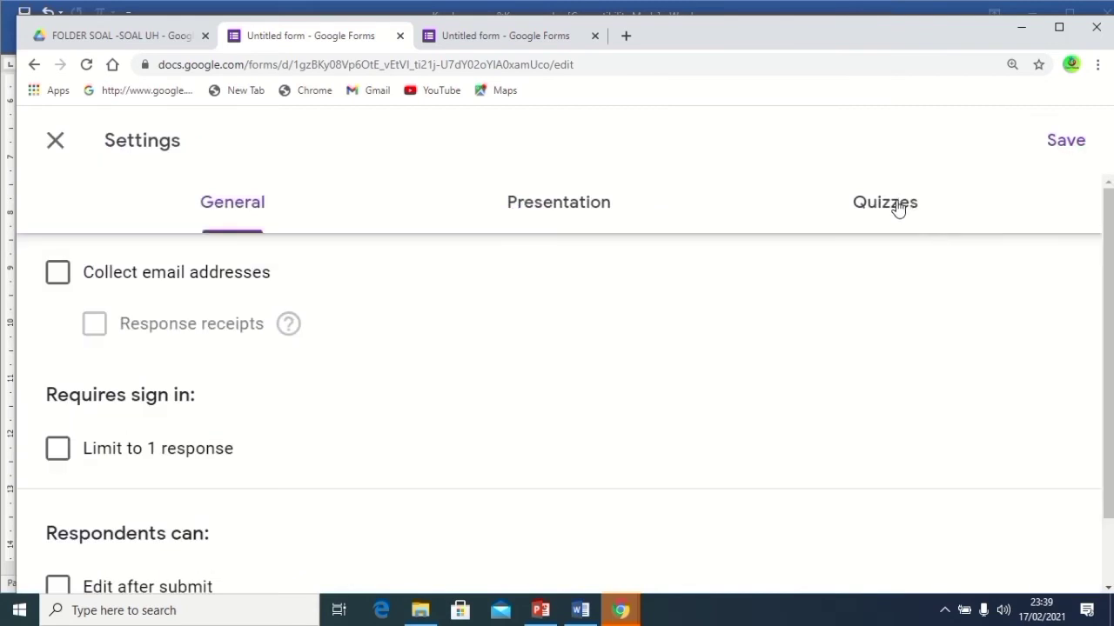
left_click(898, 207)
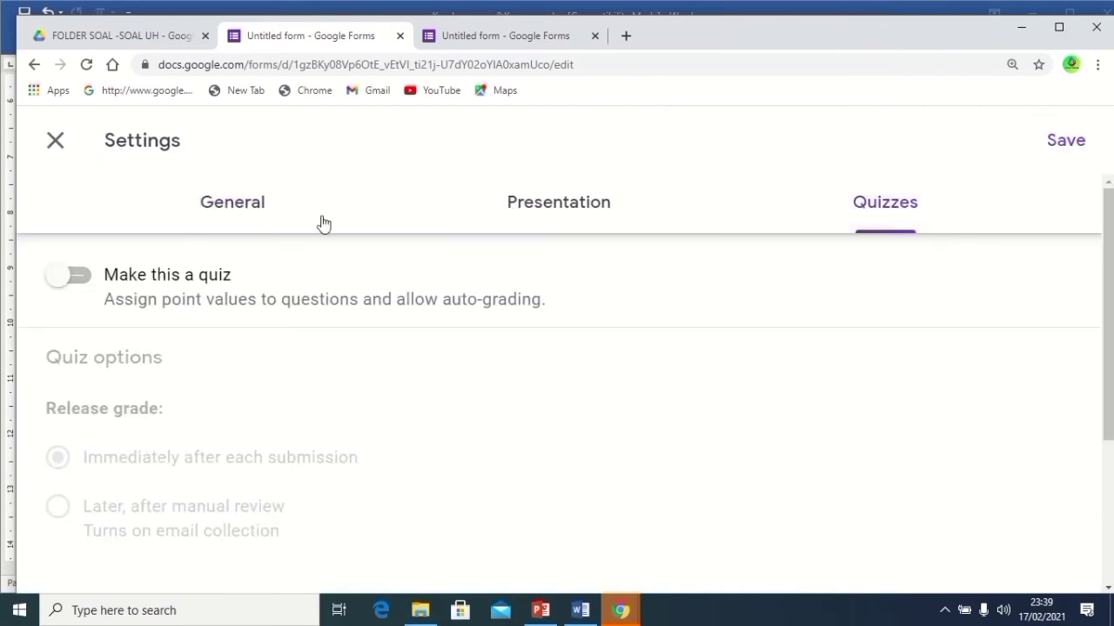
left_click(73, 279)
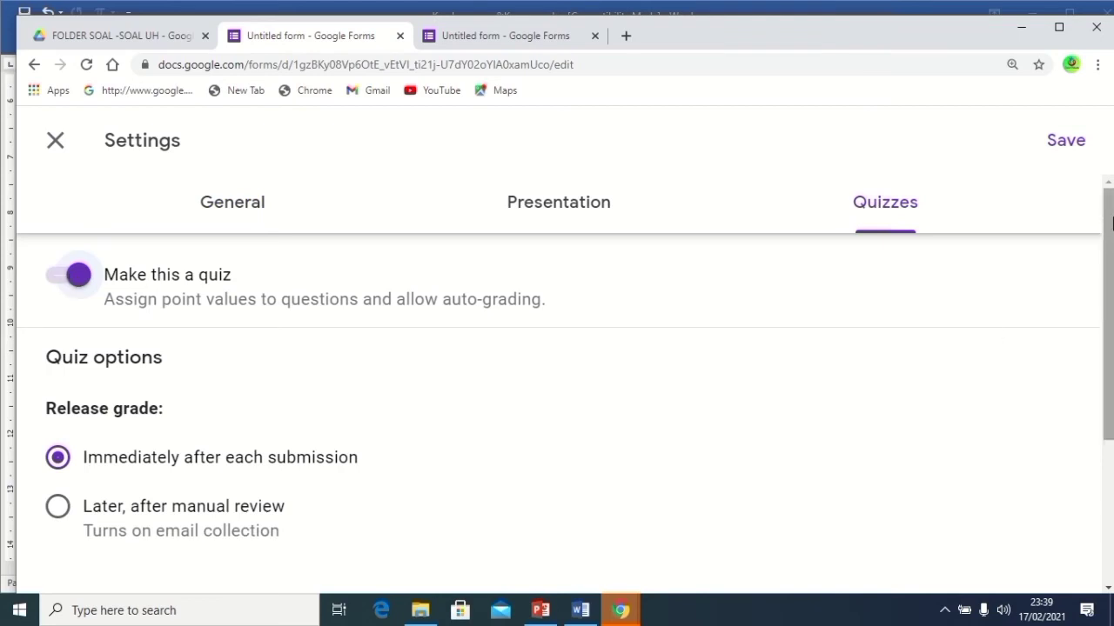
left_click_drag(1111, 217, 1112, 381)
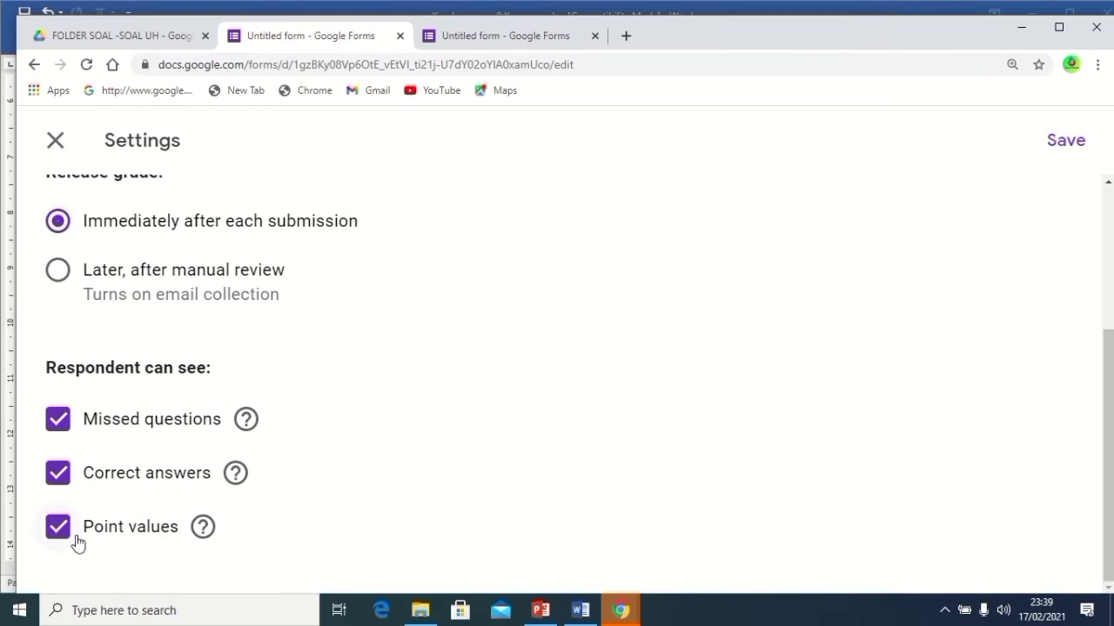
left_click(63, 479)
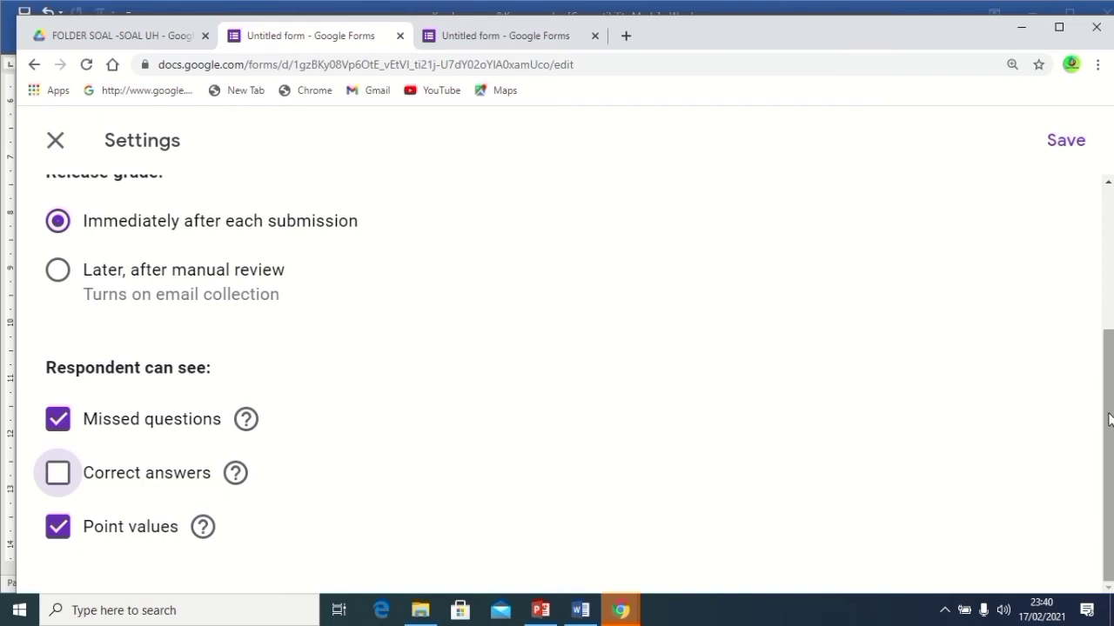
Limit respondents to 1 response in the general settings and save the settings.
left_click_drag(1112, 402, 1112, 257)
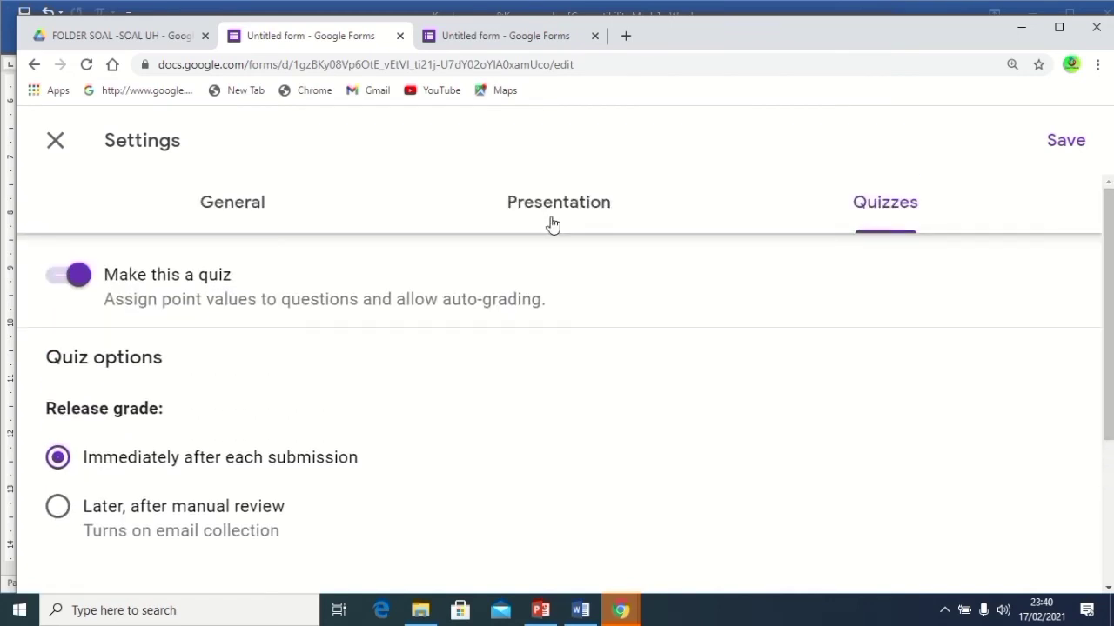
left_click(236, 209)
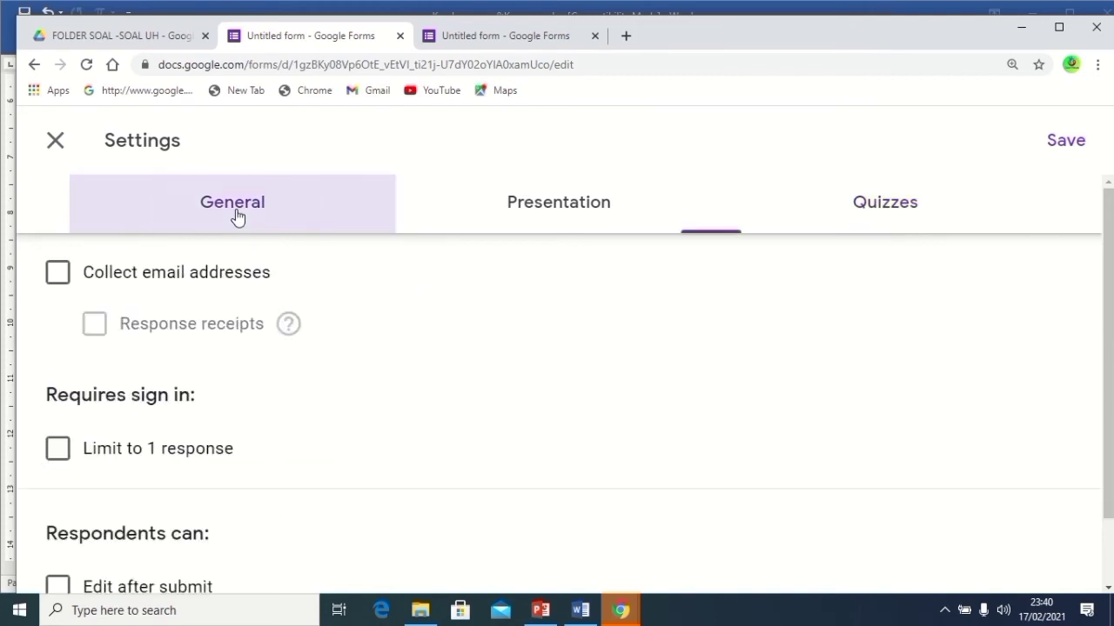
left_click(57, 453)
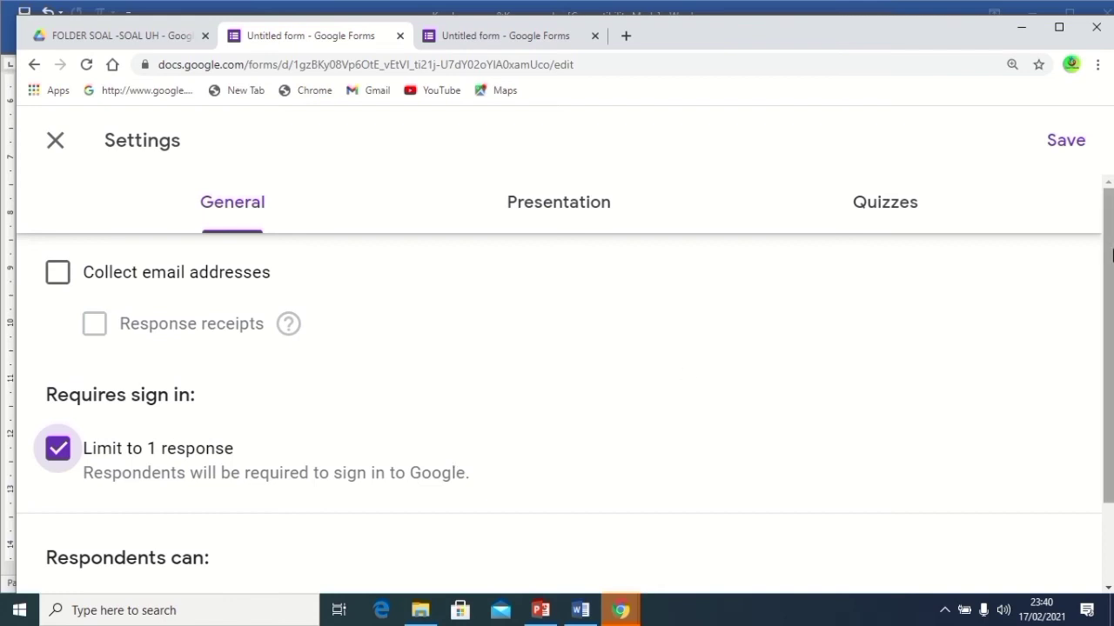
left_click(1063, 146)
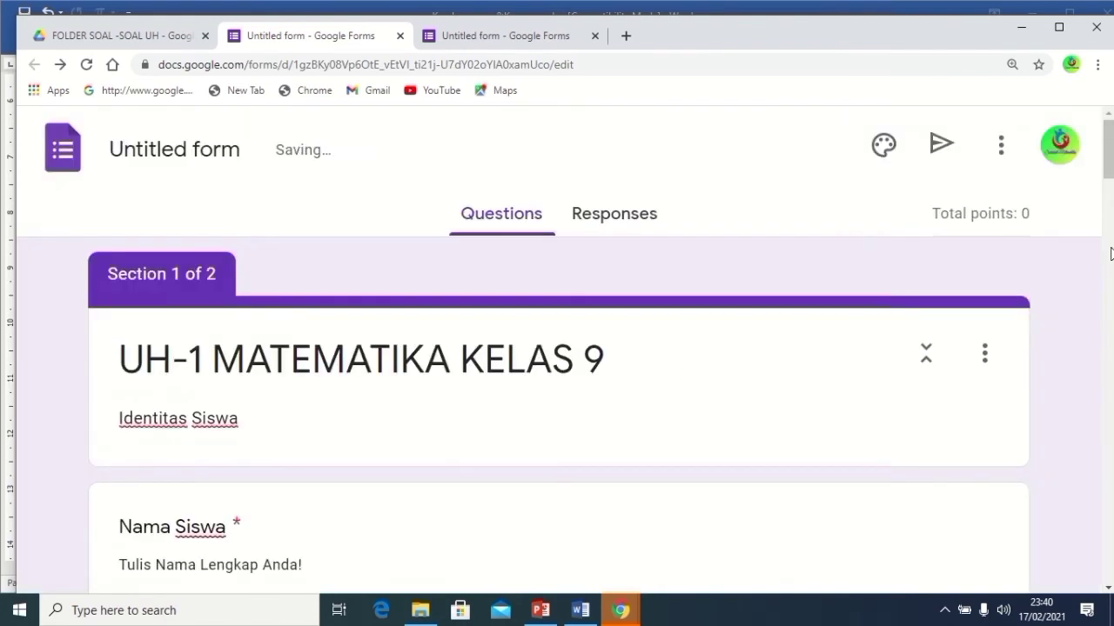
Set the house-scale question's answer key to option C, worth 10 points.
left_click_drag(1110, 144, 1110, 367)
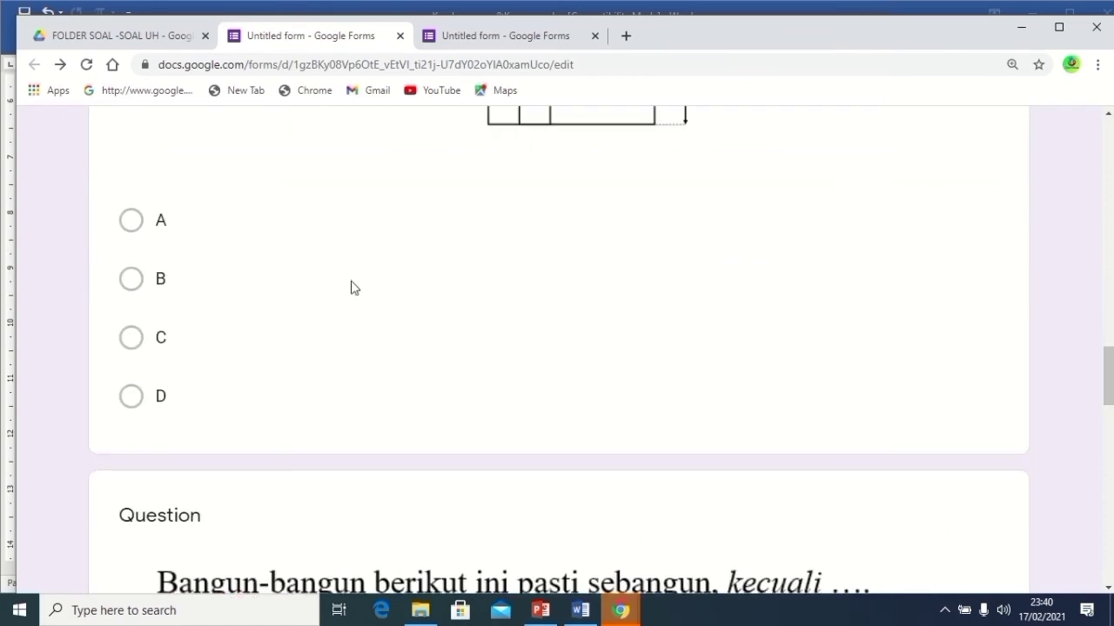
left_click(306, 299)
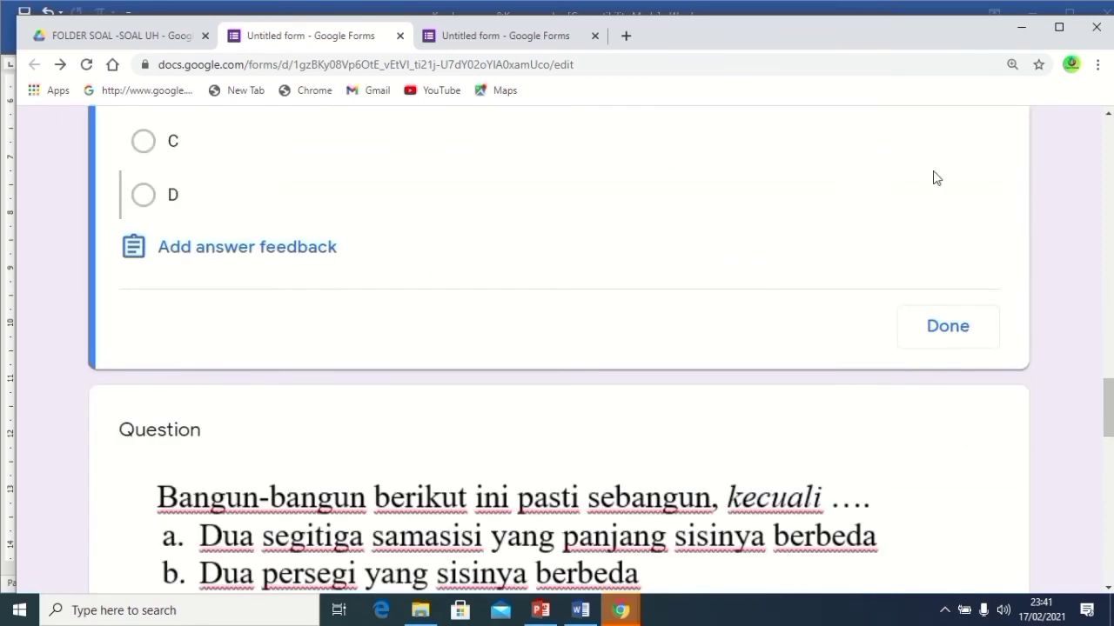
left_click_drag(1110, 404, 1106, 346)
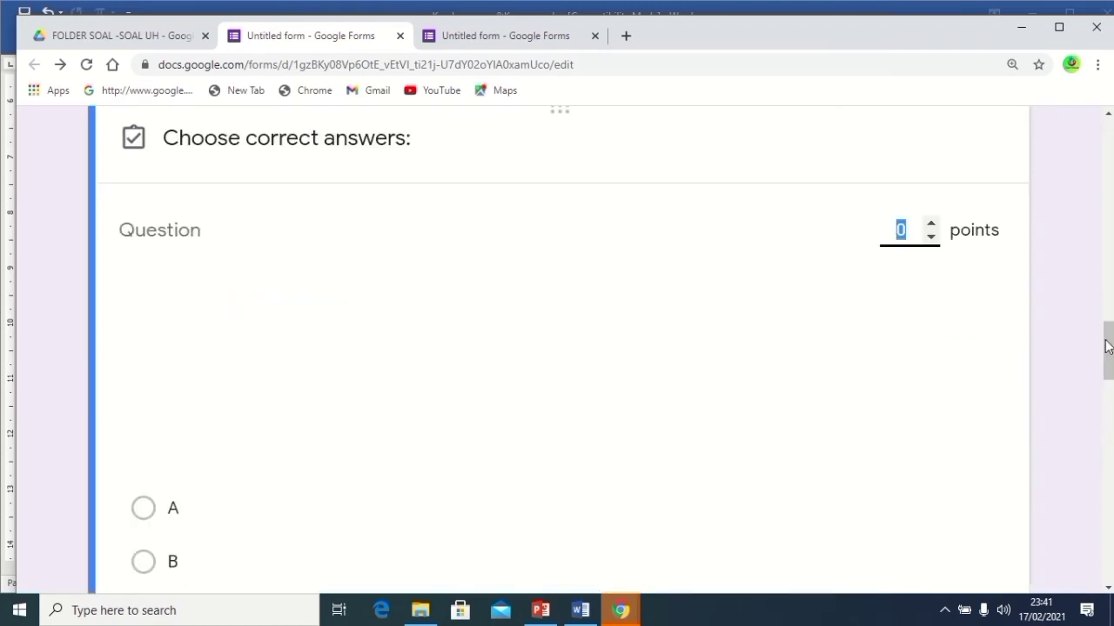
left_click(899, 230)
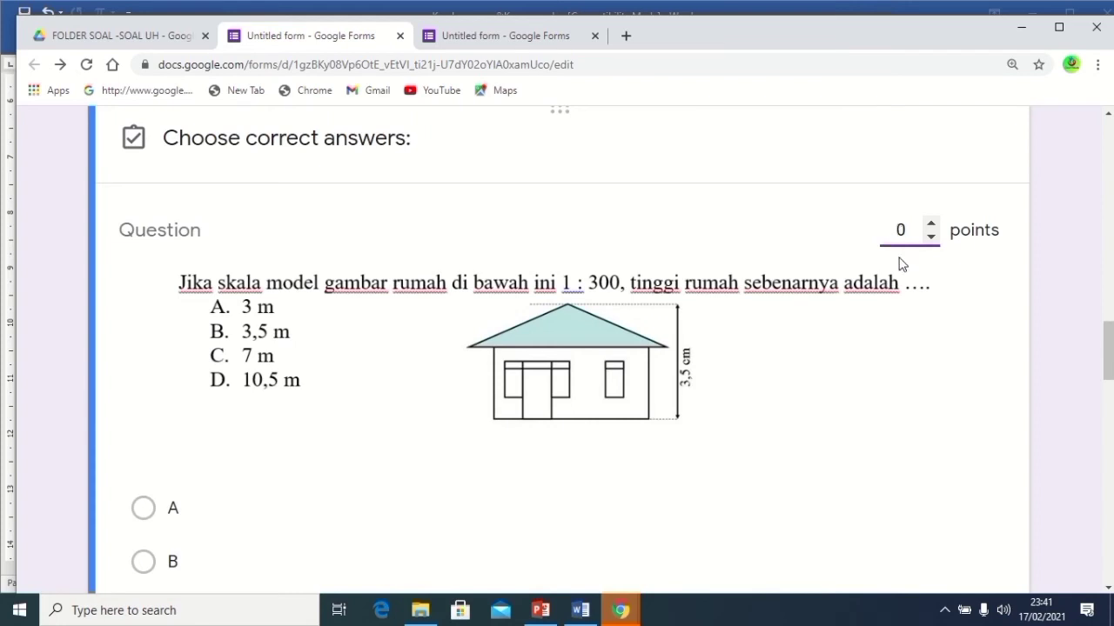
type("1")
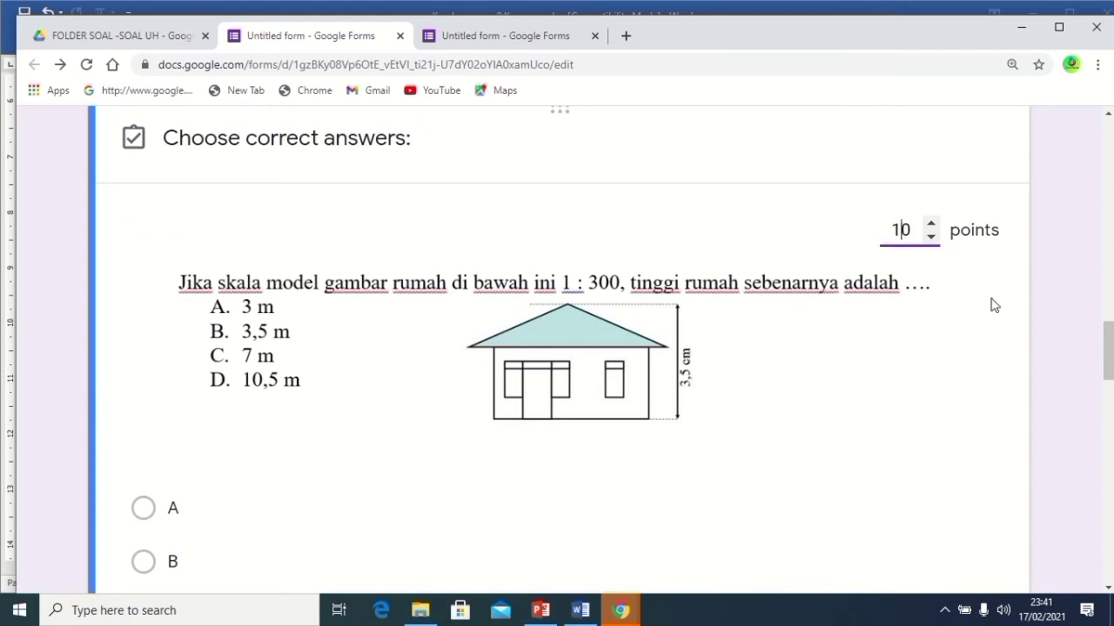
left_click_drag(1111, 348, 1111, 373)
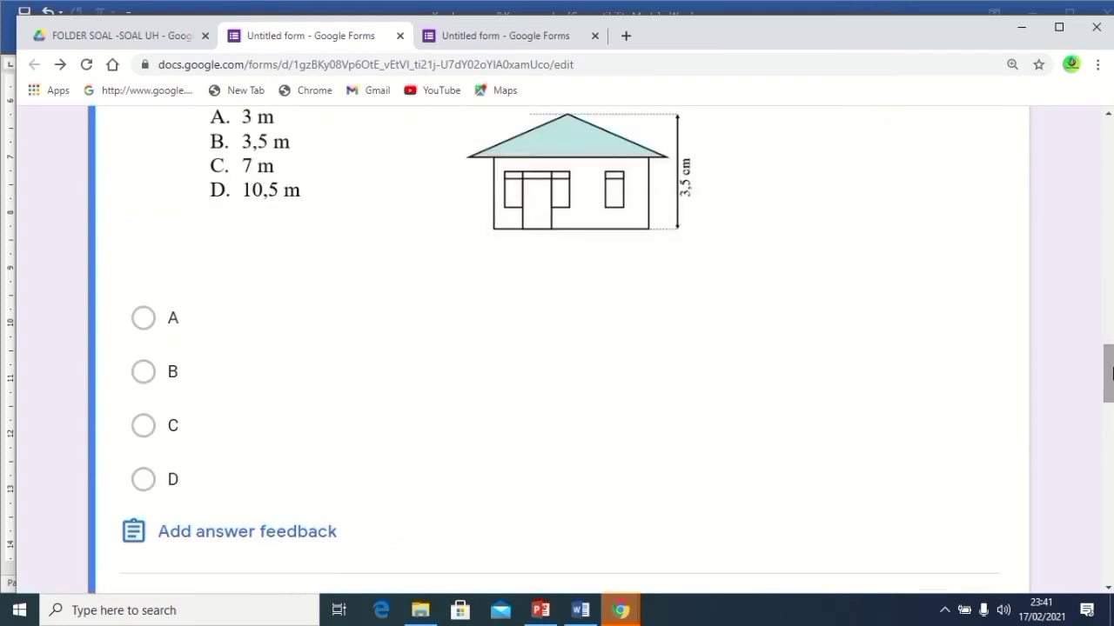
left_click(144, 427)
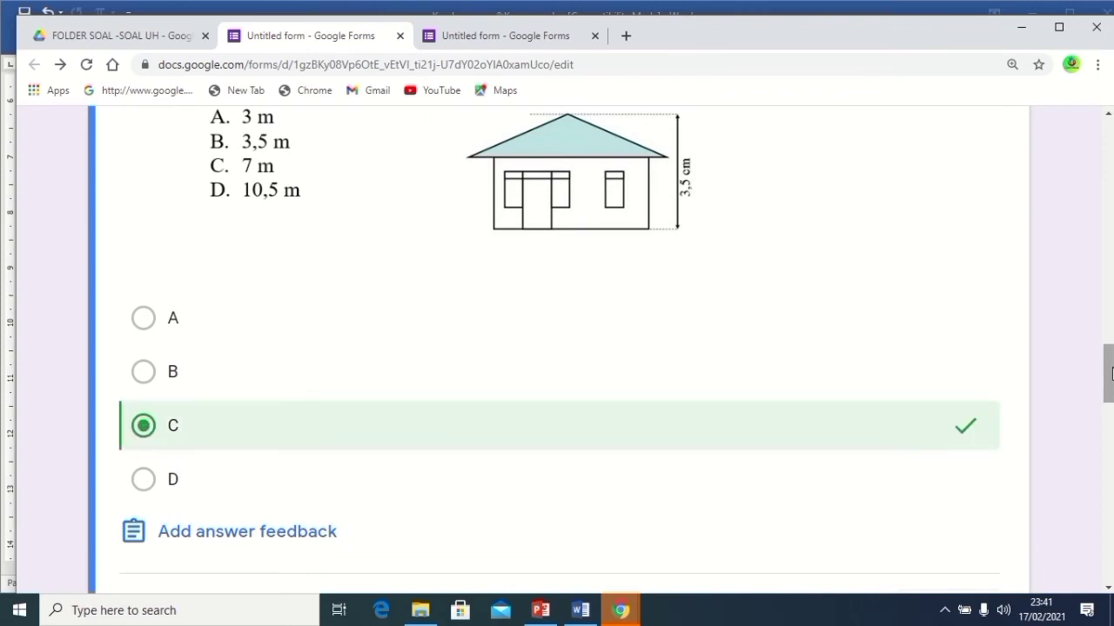
left_click_drag(1110, 373, 1110, 398)
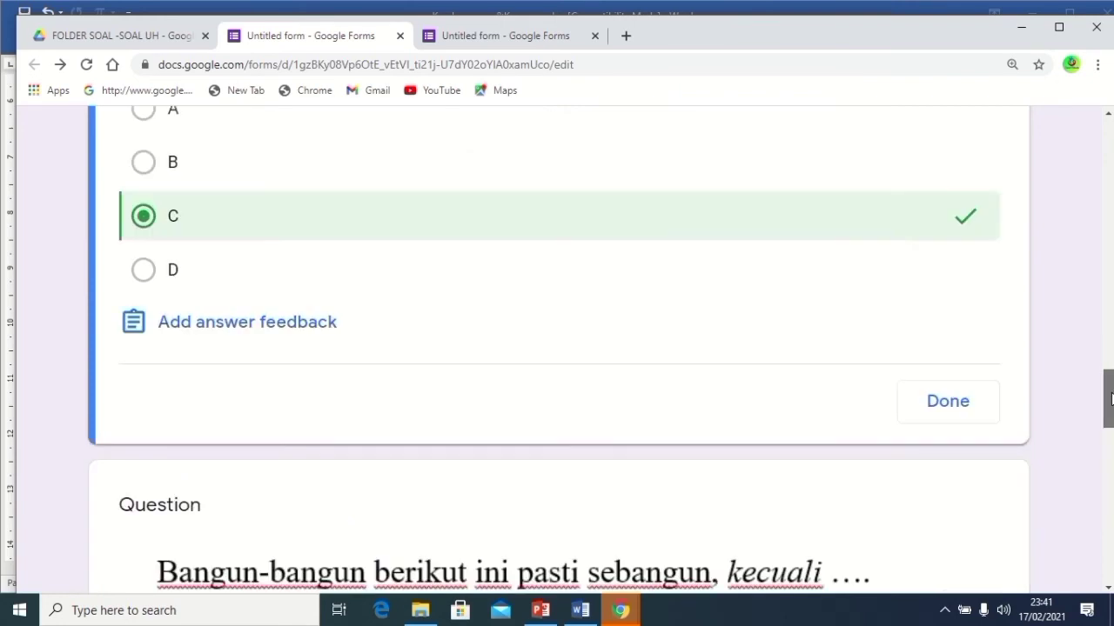
left_click(957, 405)
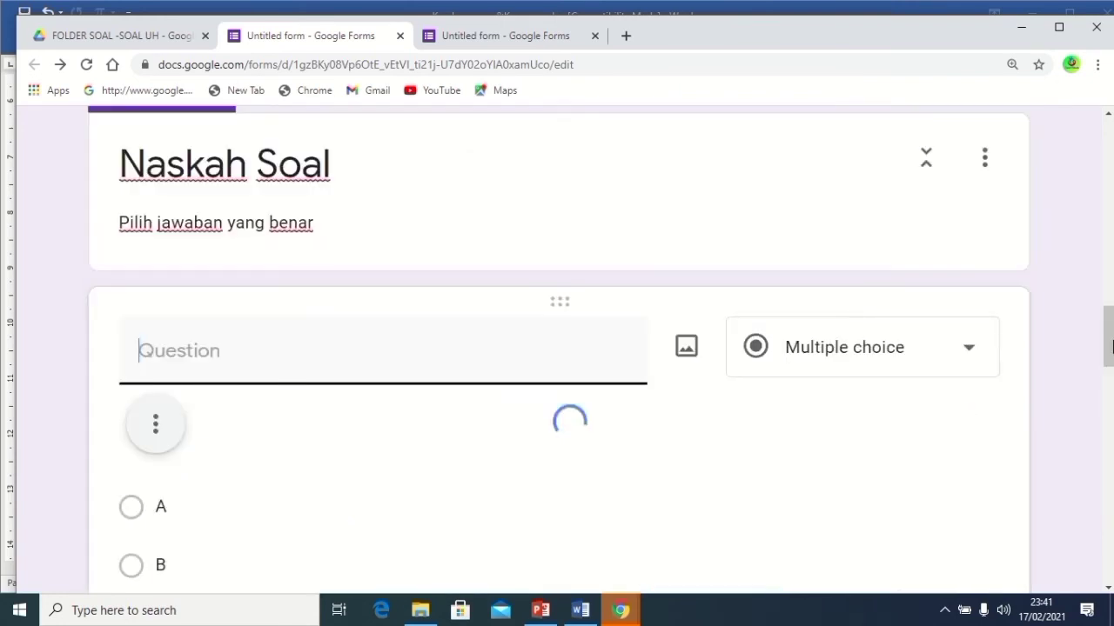
Set the answer key of the "Bangun-bangun berikut ini pasti sebangun" question to option A, worth 10 points.
left_click_drag(1111, 338, 1111, 440)
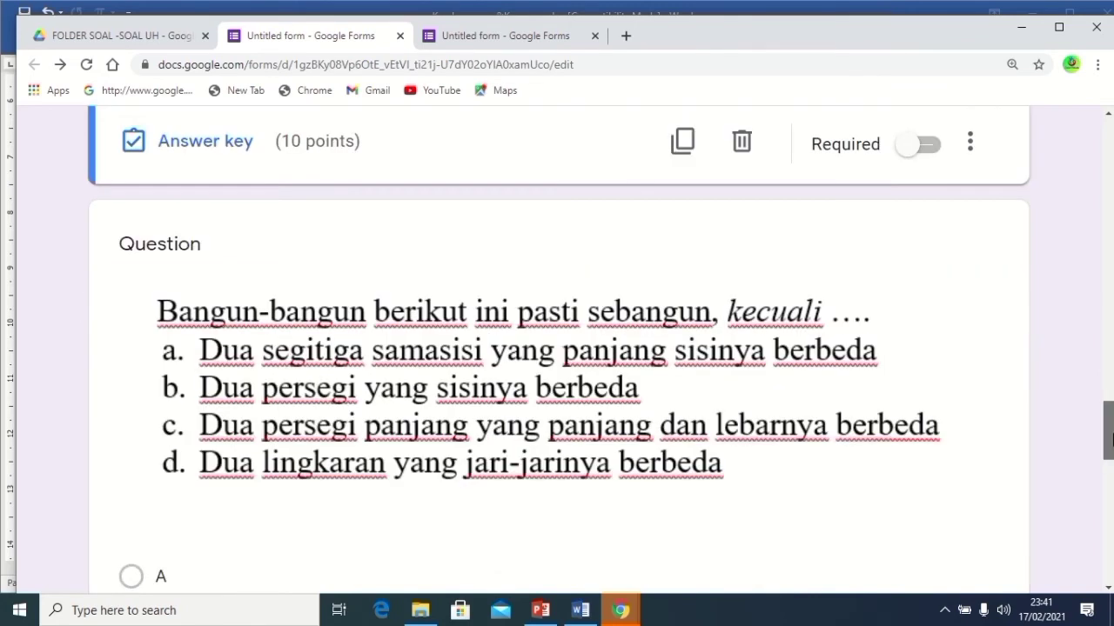
left_click_drag(1111, 435, 1111, 478)
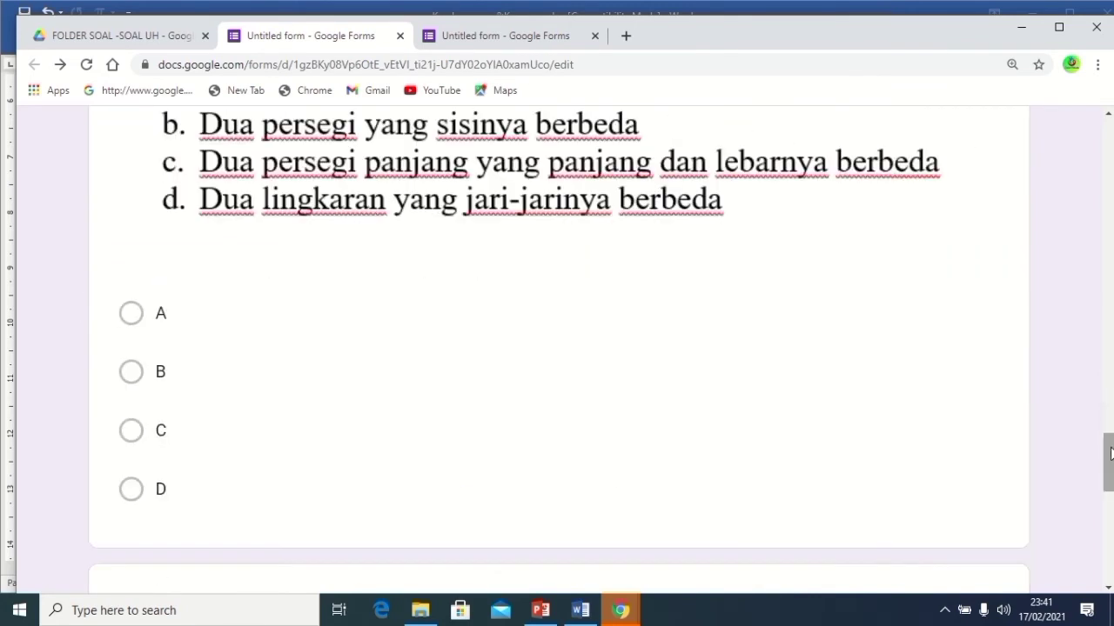
left_click(360, 395)
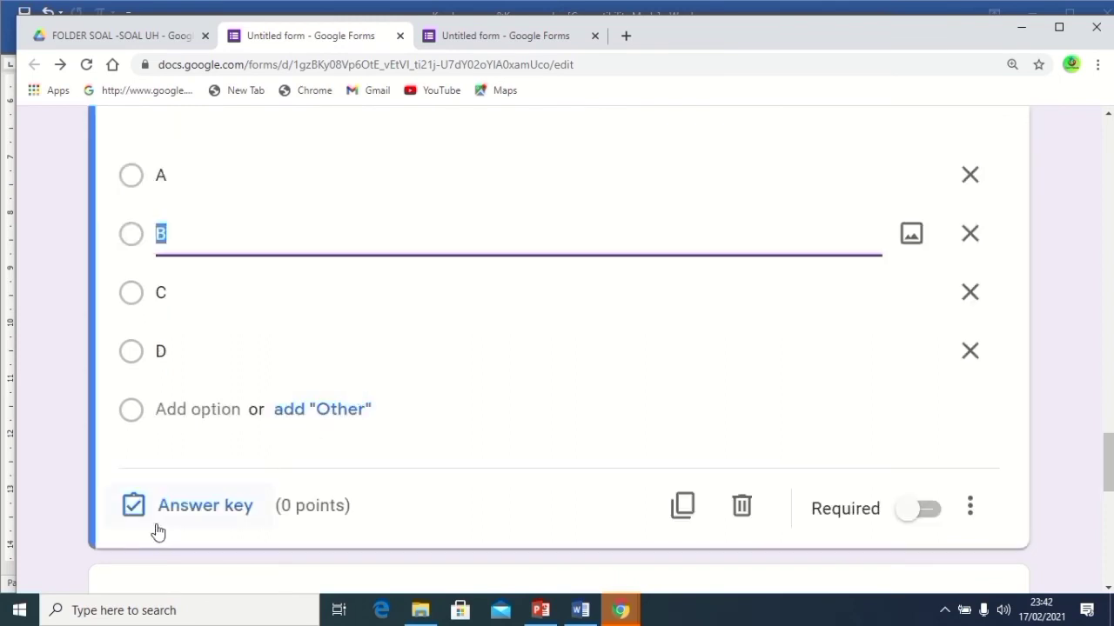
left_click(133, 508)
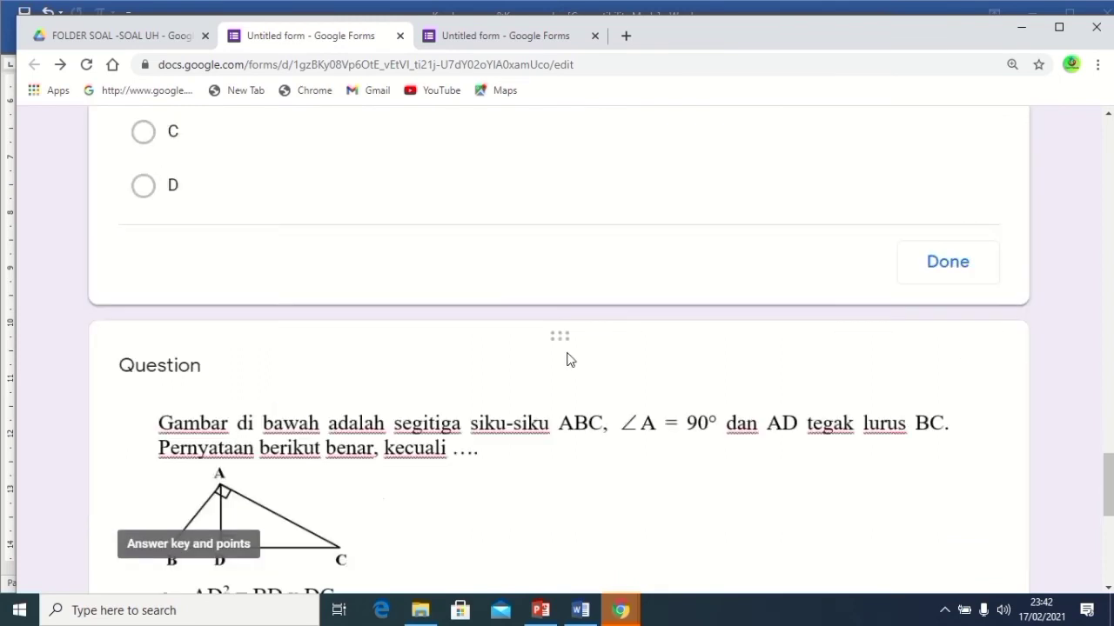
left_click(867, 403)
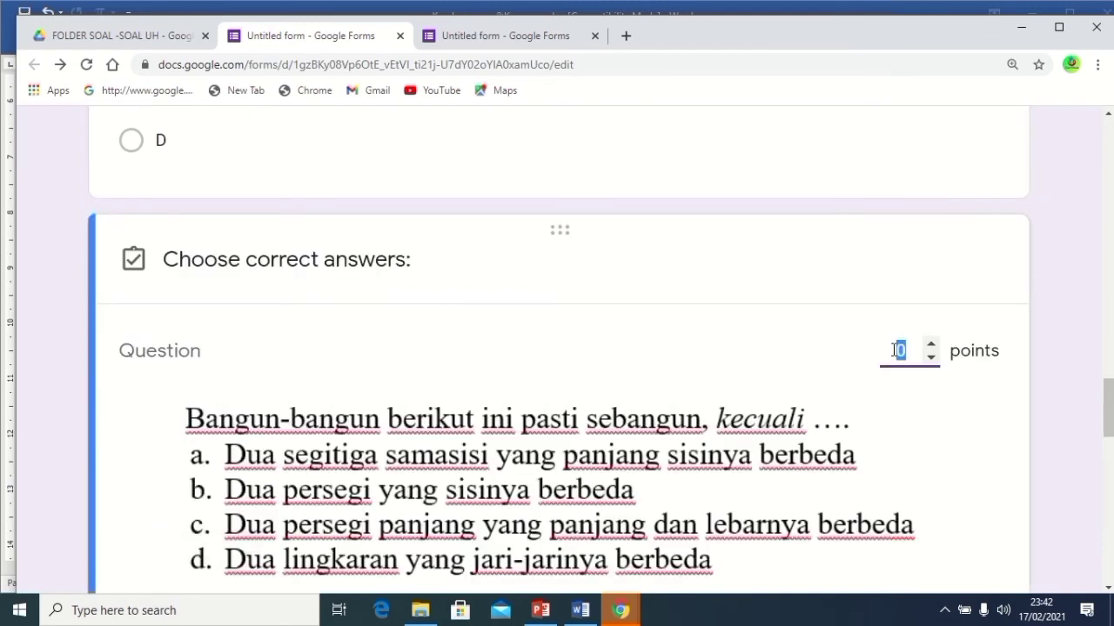
type("10")
scroll(1110, 406, "down", 5)
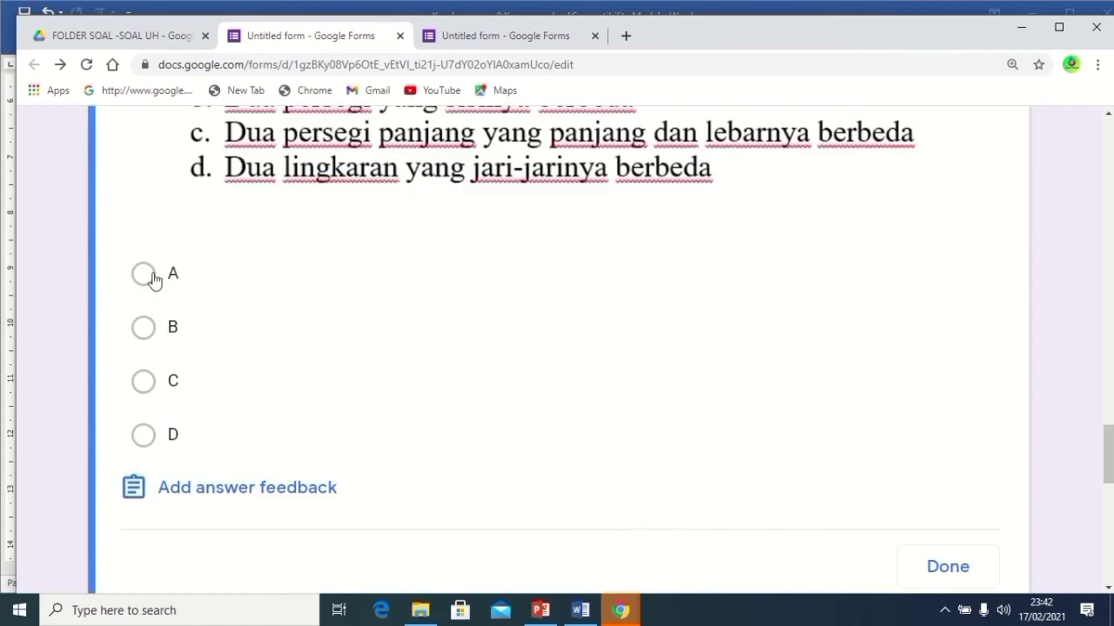
left_click(145, 275)
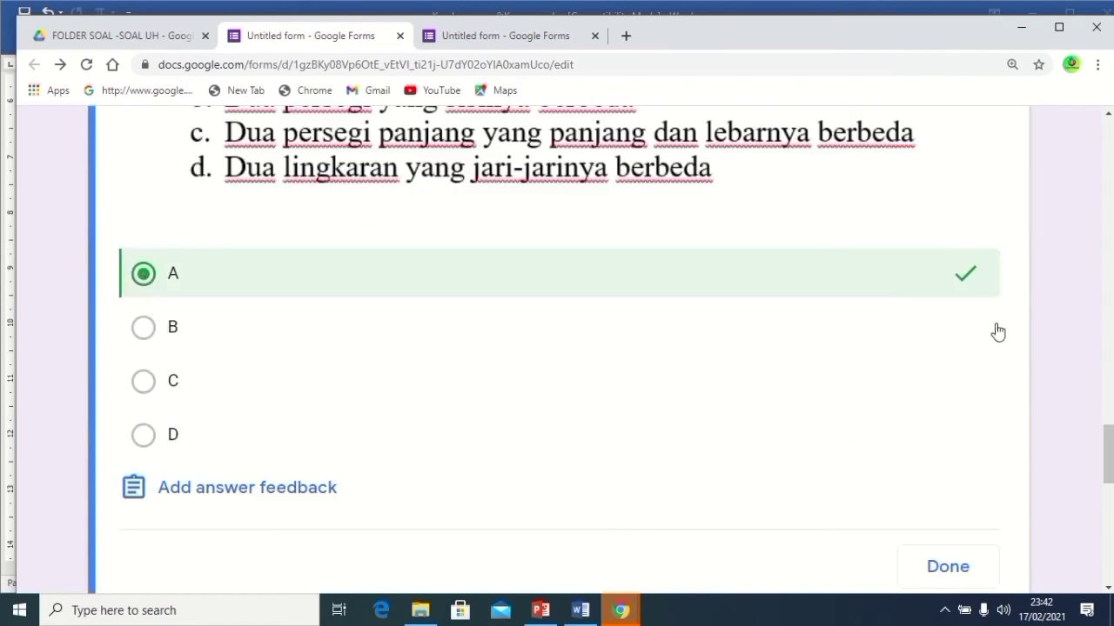
left_click(951, 567)
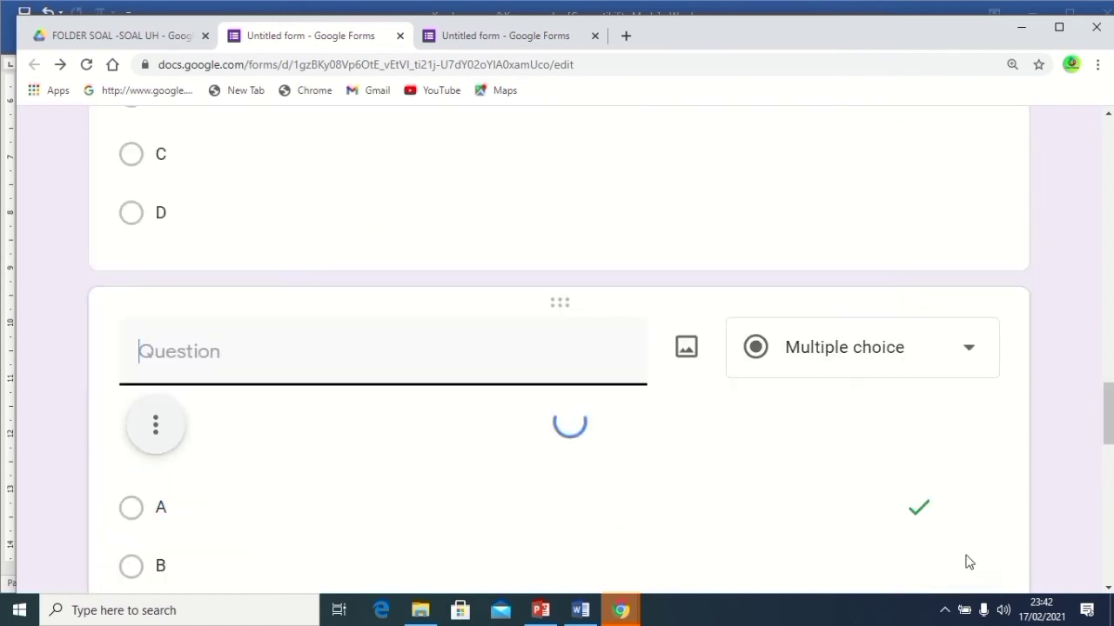
Set the right-triangle ABC question's answer key to option D, worth 10 points.
left_click_drag(1110, 414, 1110, 546)
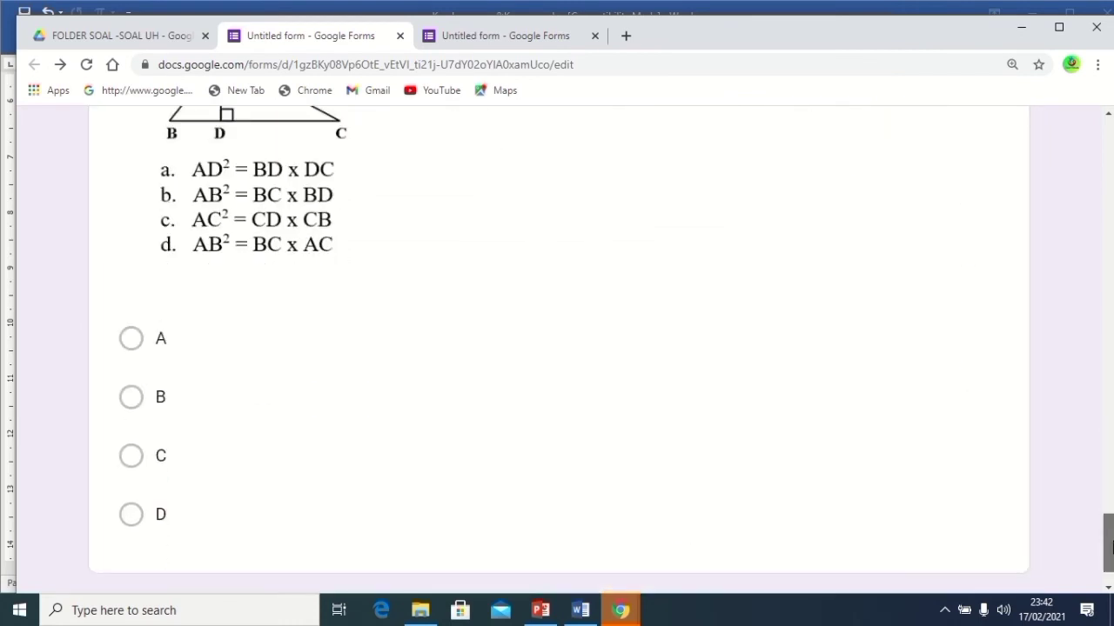
left_click(372, 440)
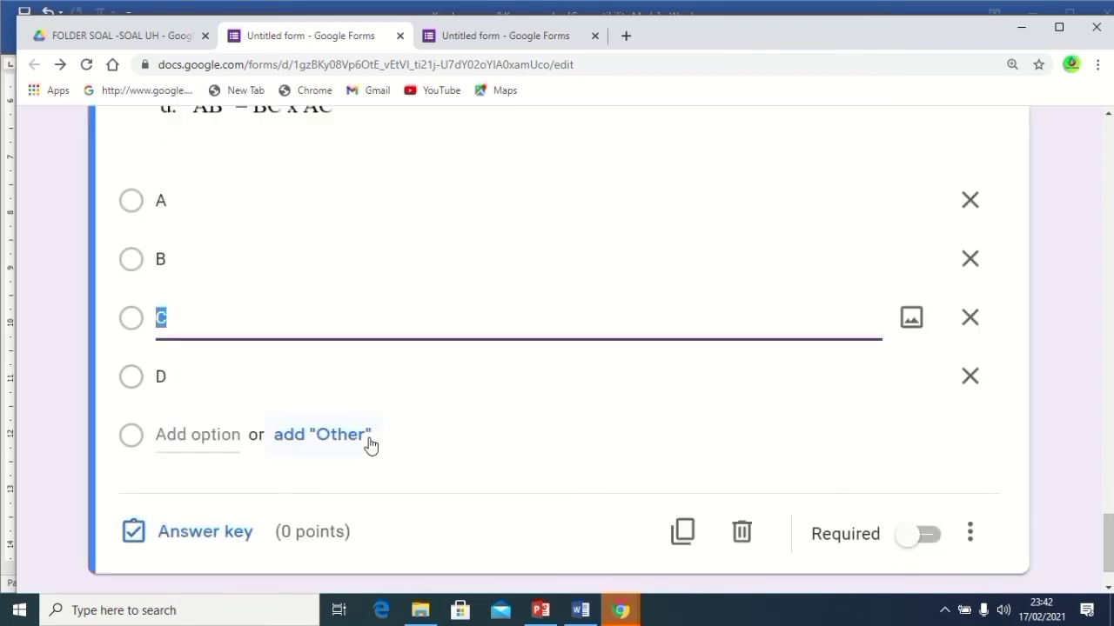
left_click(132, 532)
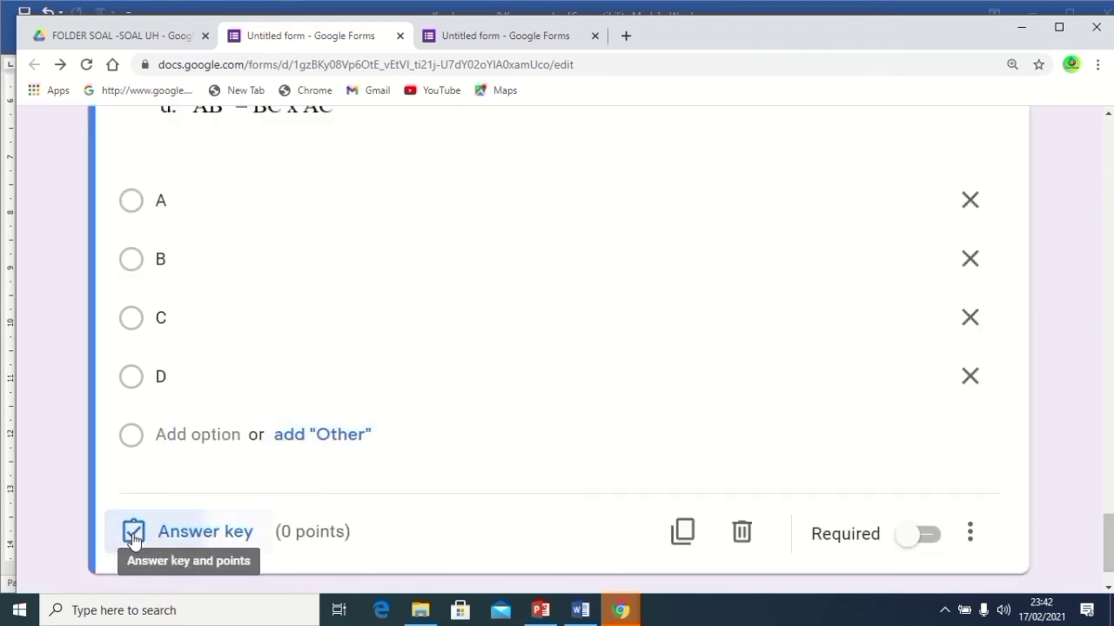
left_click(896, 351)
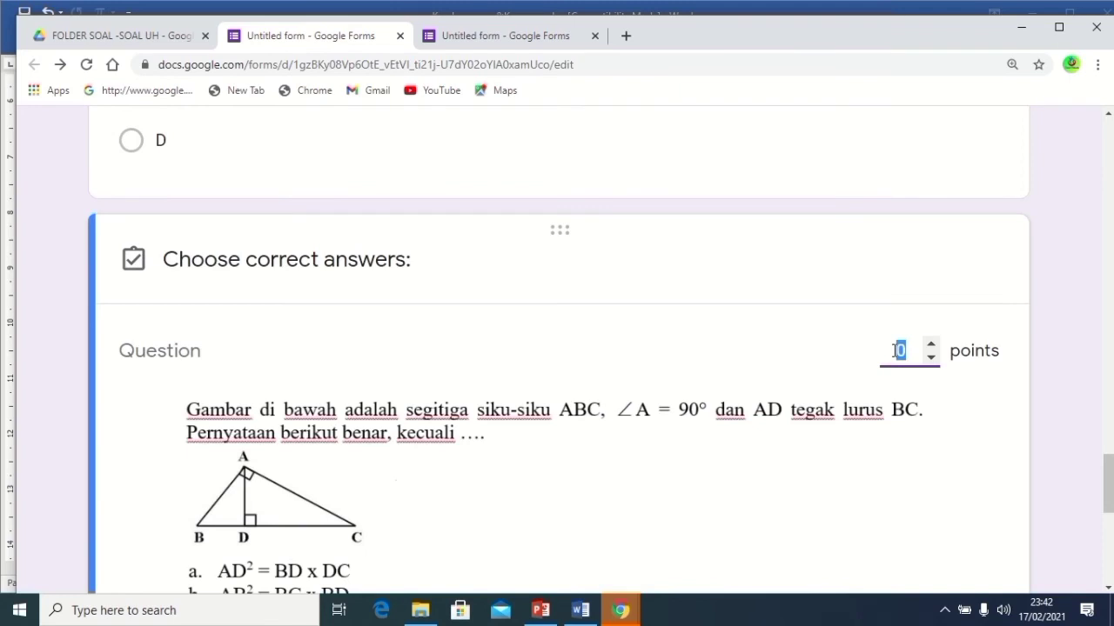
left_click(896, 351)
type("1")
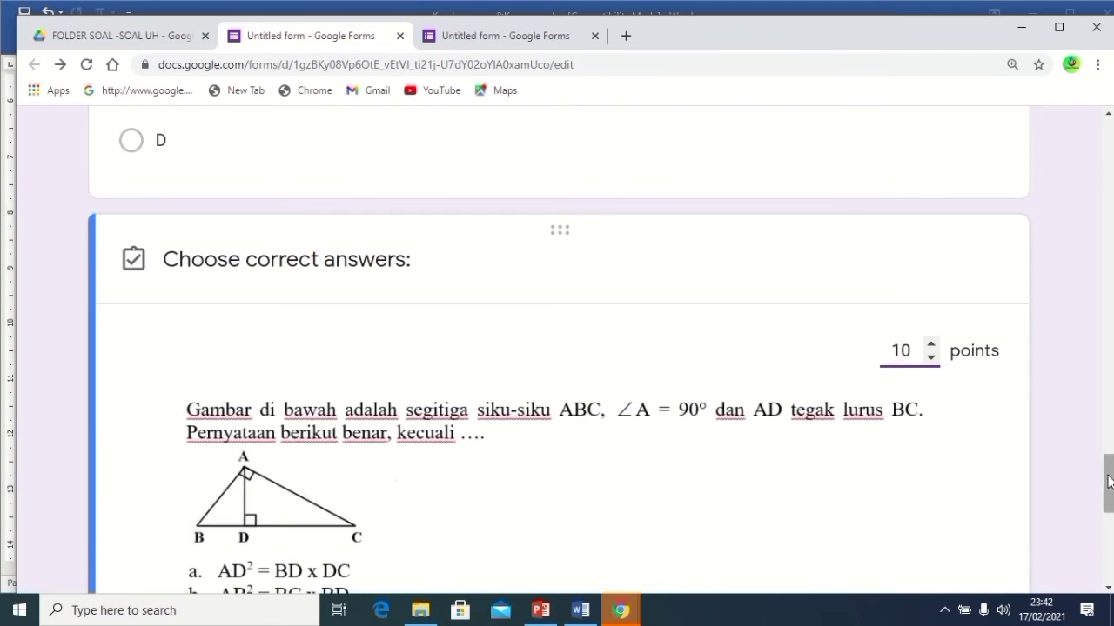
left_click_drag(1109, 483, 1111, 529)
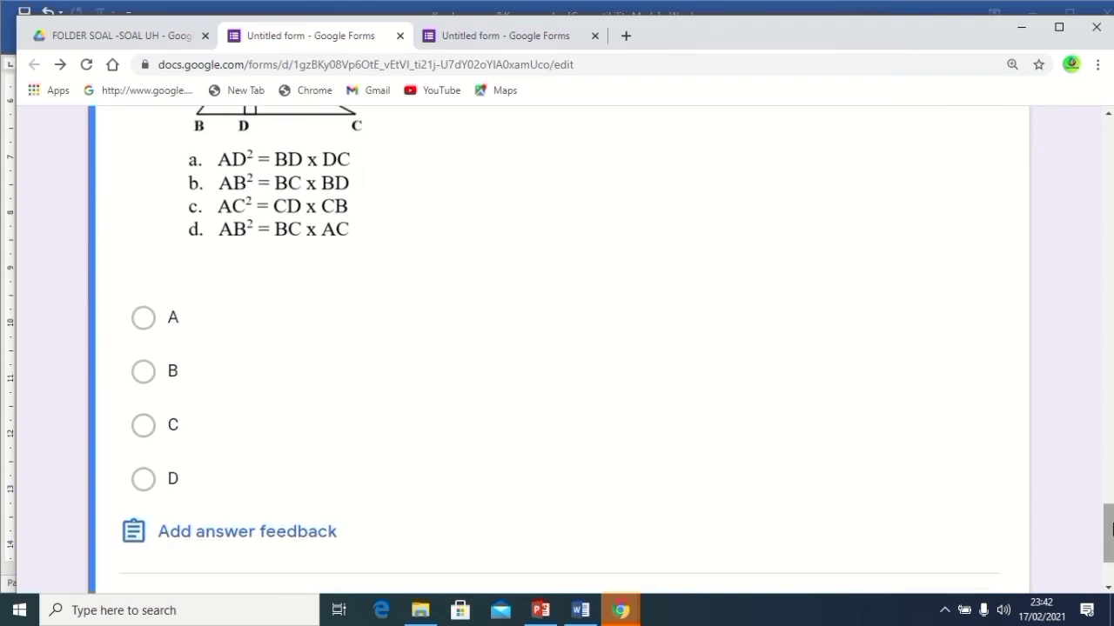
left_click(145, 480)
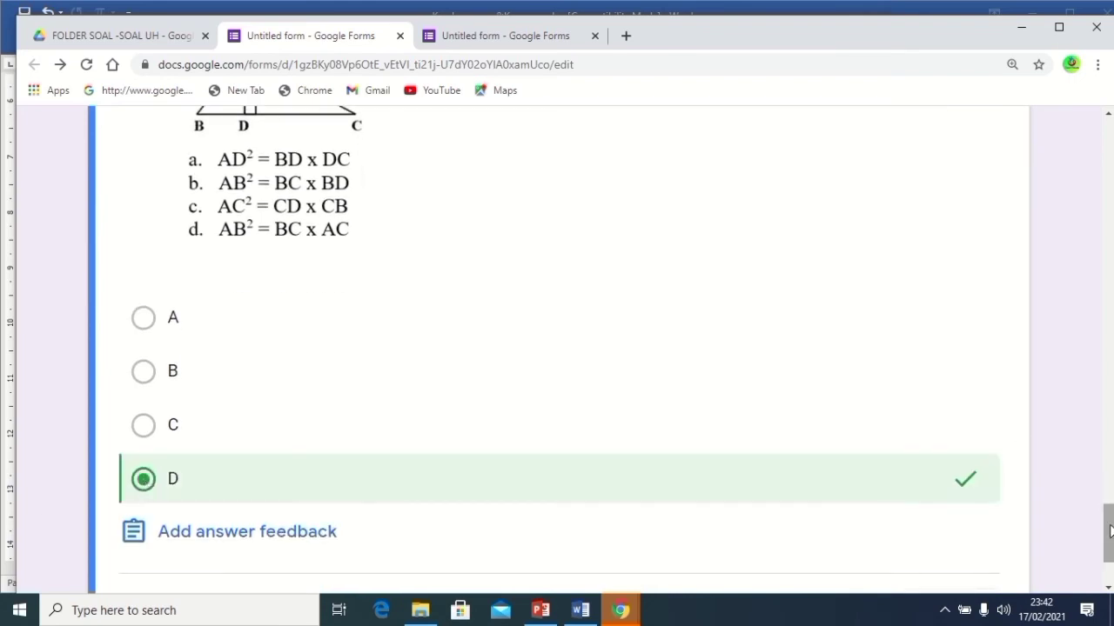
scroll(1110, 531, "down", 2)
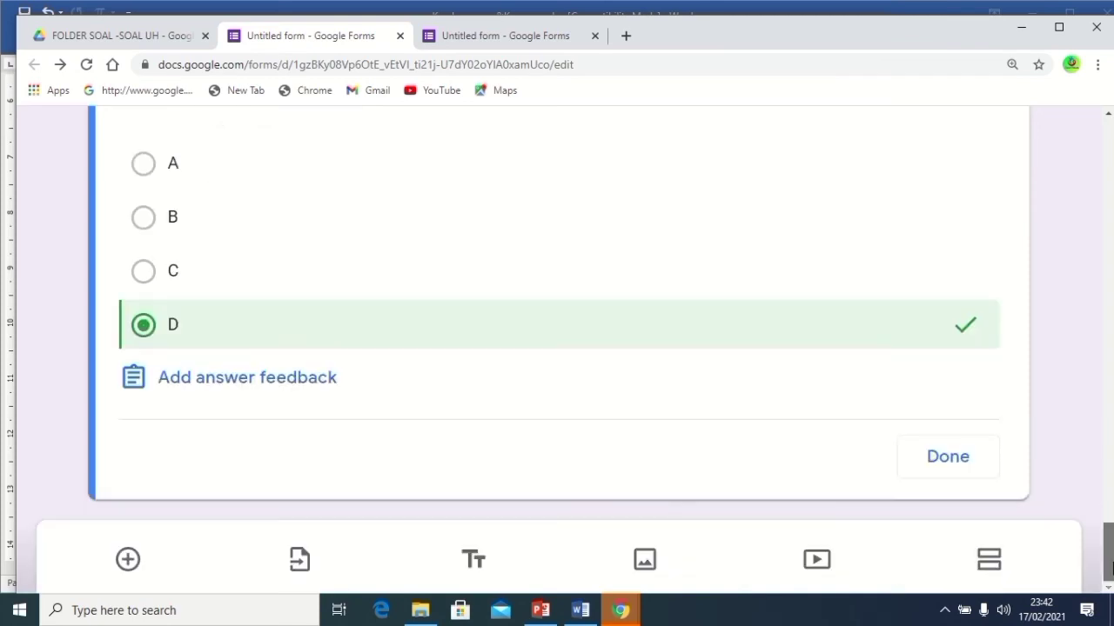
left_click(943, 466)
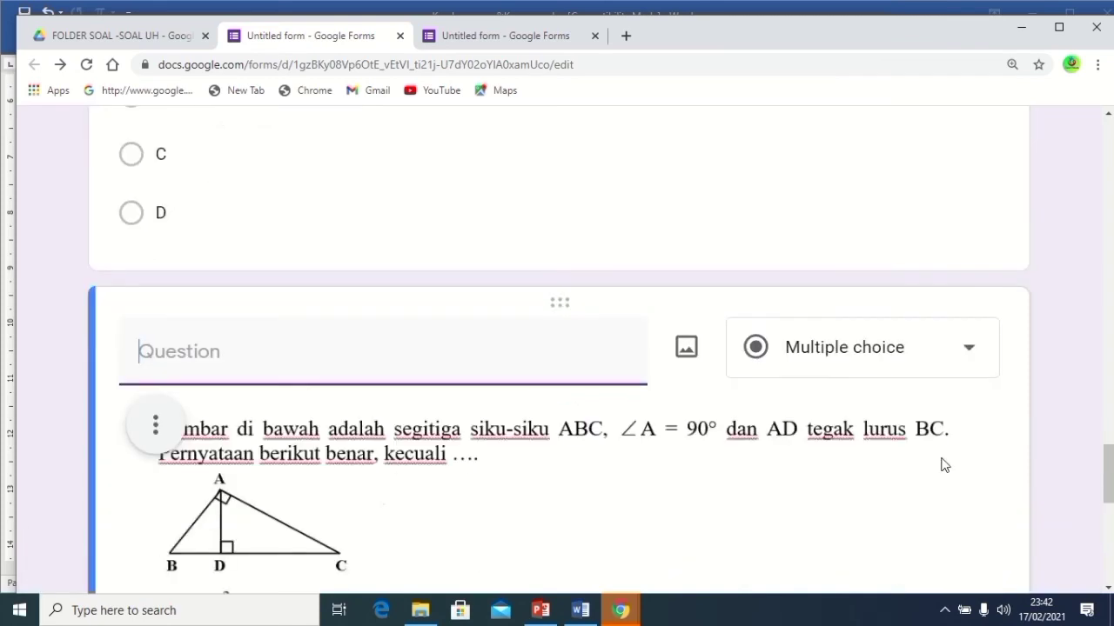